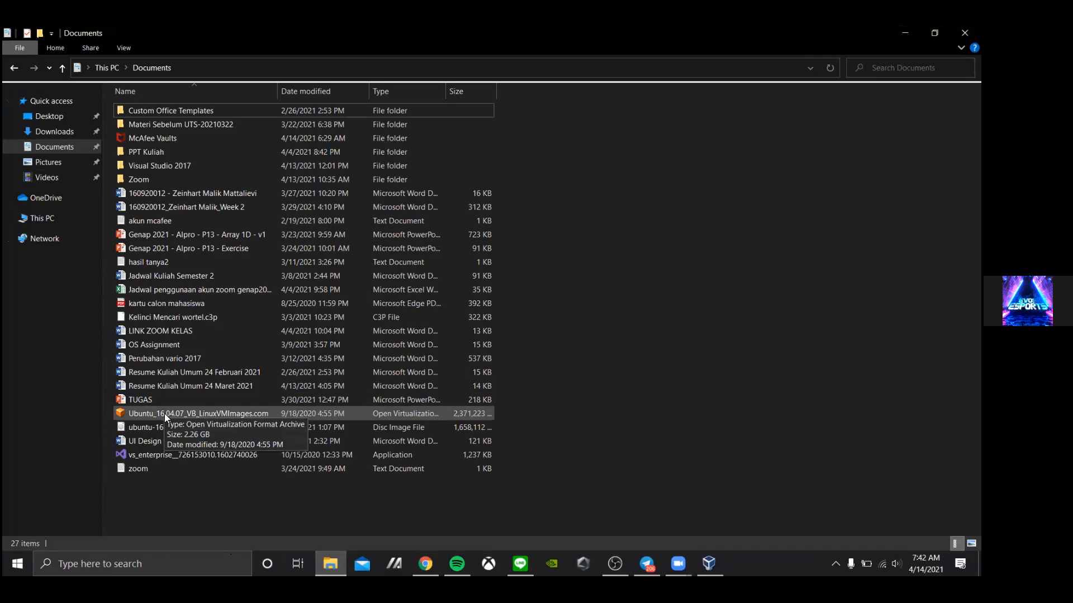
Open the Ubuntu_16.04.07_VB_LinuxVMImages.com appliance file from Documents in VirtualBox
click(165, 416)
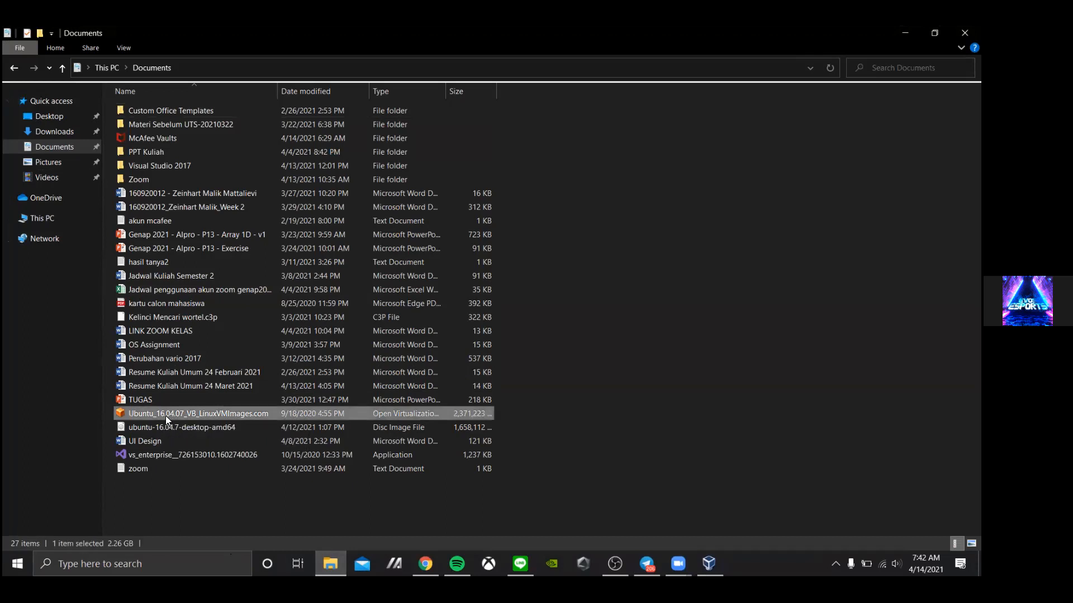
double_click(166, 419)
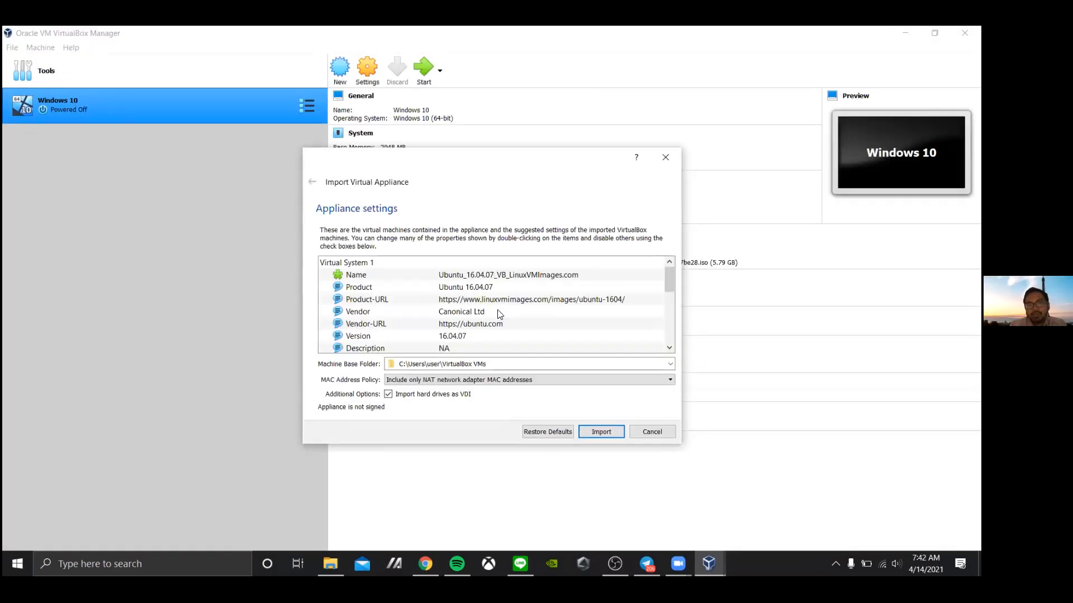
Review the Ubuntu 16.04.07 appliance settings list and start the import
scroll(523, 319, down, 2)
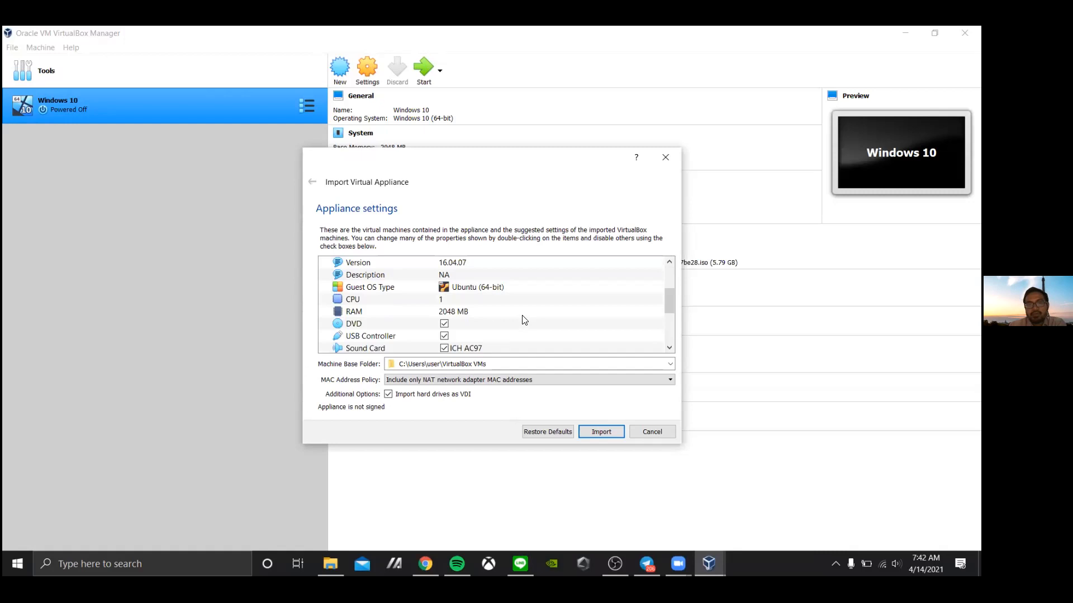
scroll(524, 319, down, 1)
scroll(523, 320, down, 1)
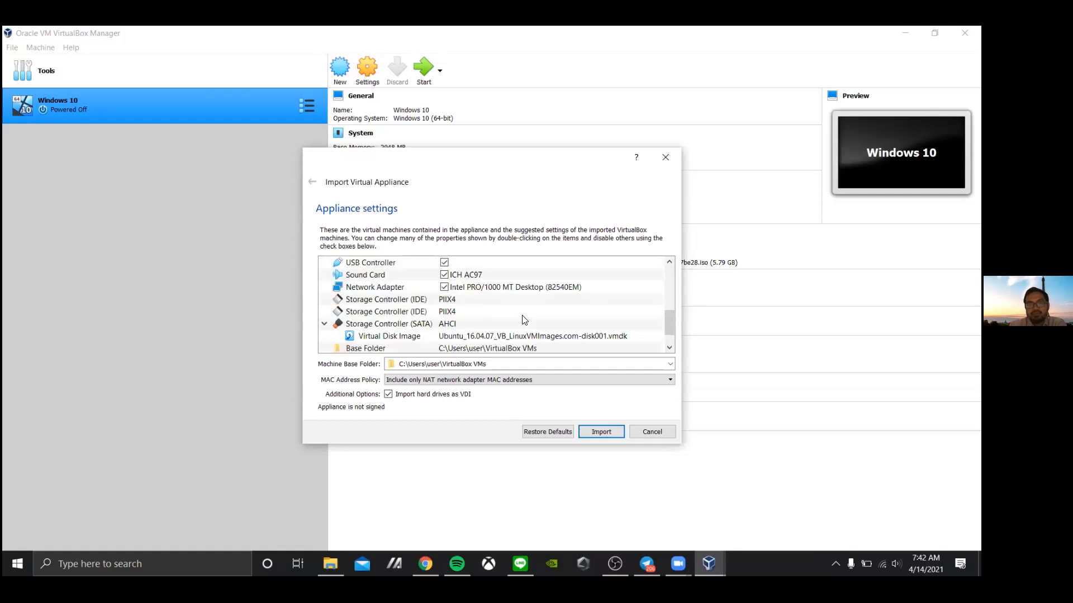
scroll(524, 319, down, 1)
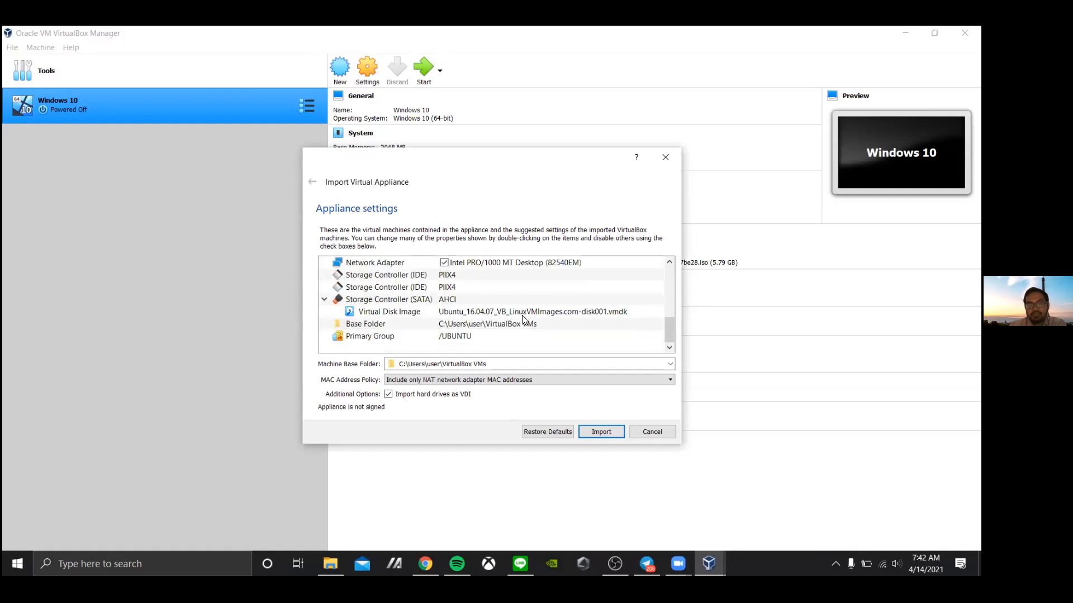
scroll(523, 319, up, 3)
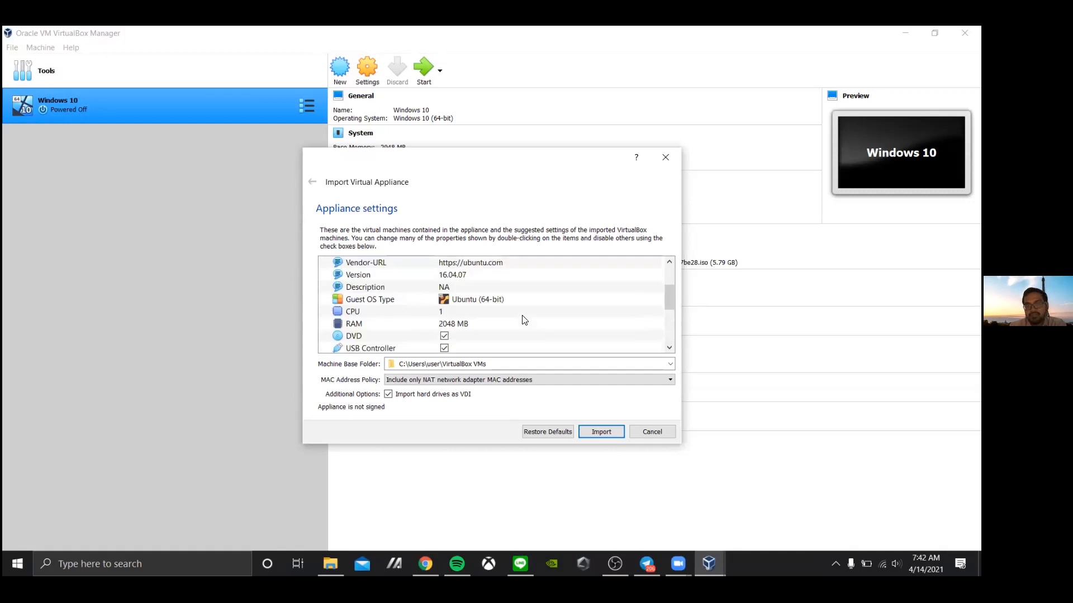
scroll(524, 320, down, 3)
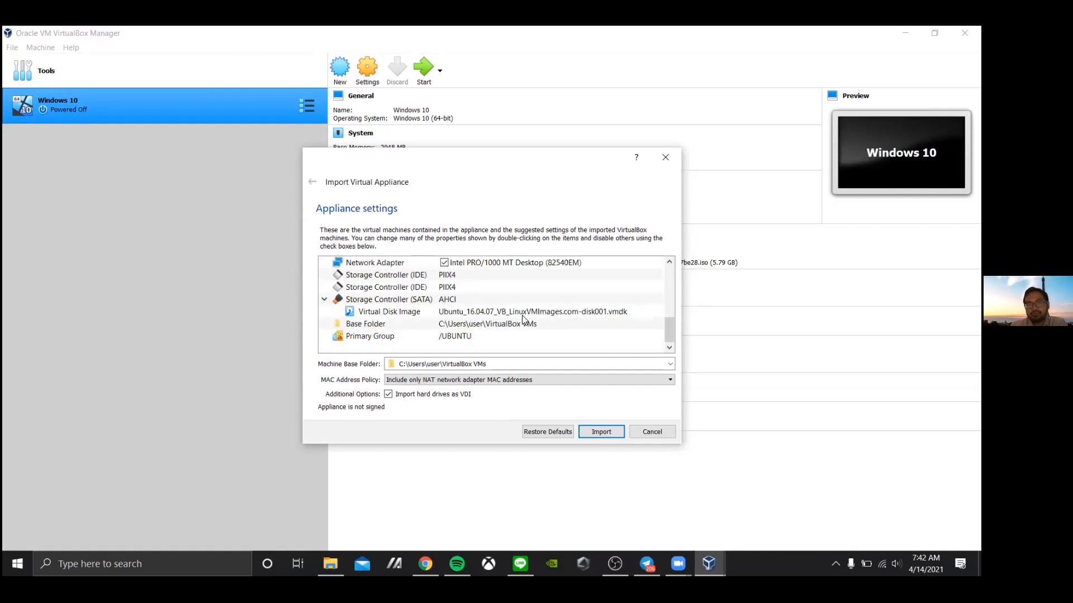
click(603, 432)
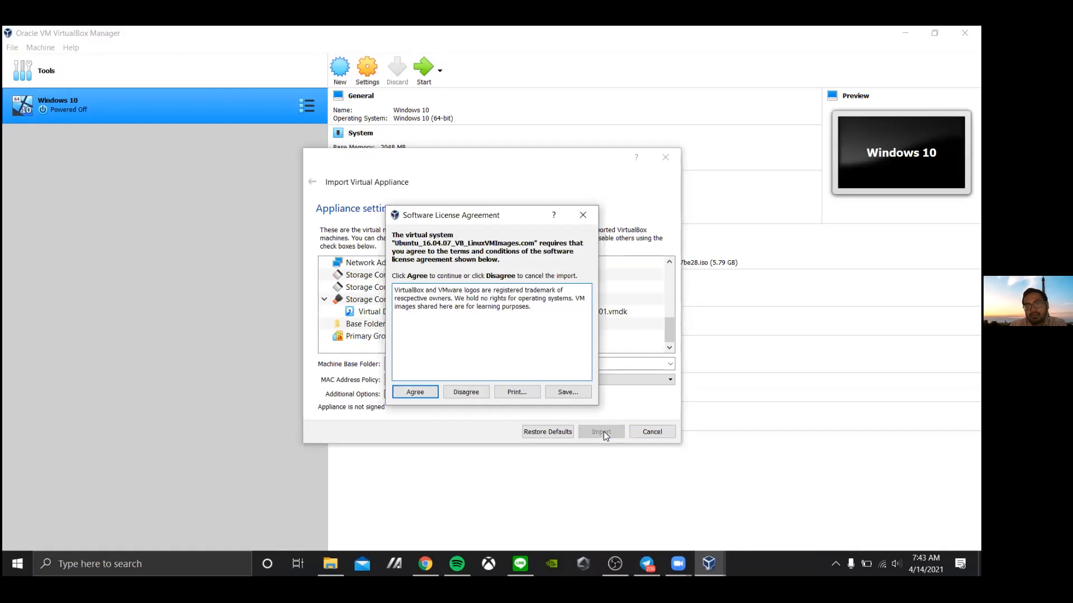
Agree to the Ubuntu appliance's software licence so the disk import proceeds
click(426, 394)
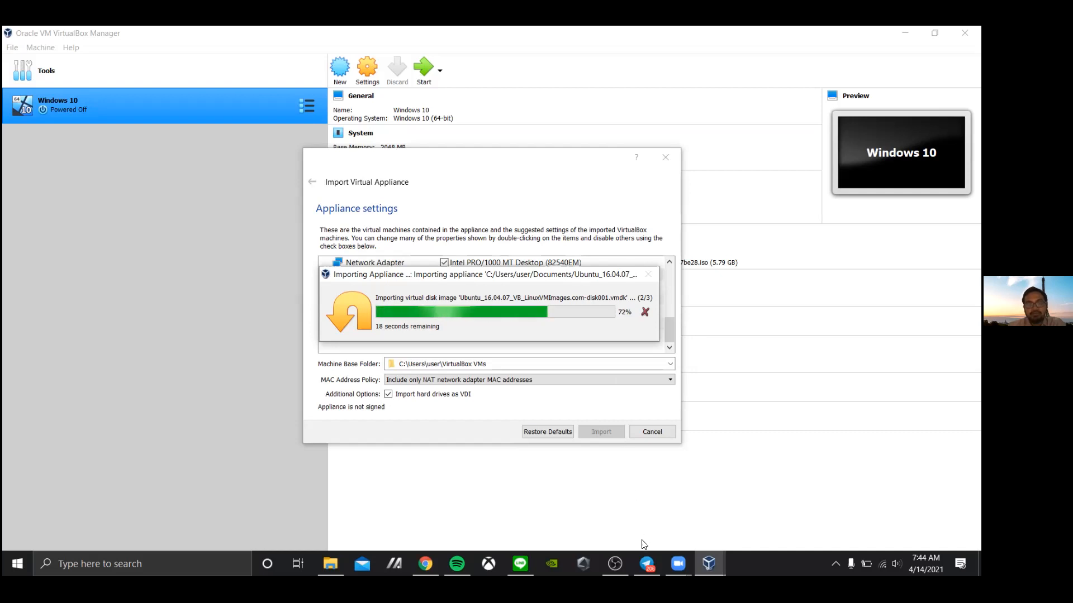
Bring up Telegram and scroll the Operating System Z chat to the April 12 Ubuntu download links
mouse_move(647, 564)
click(648, 511)
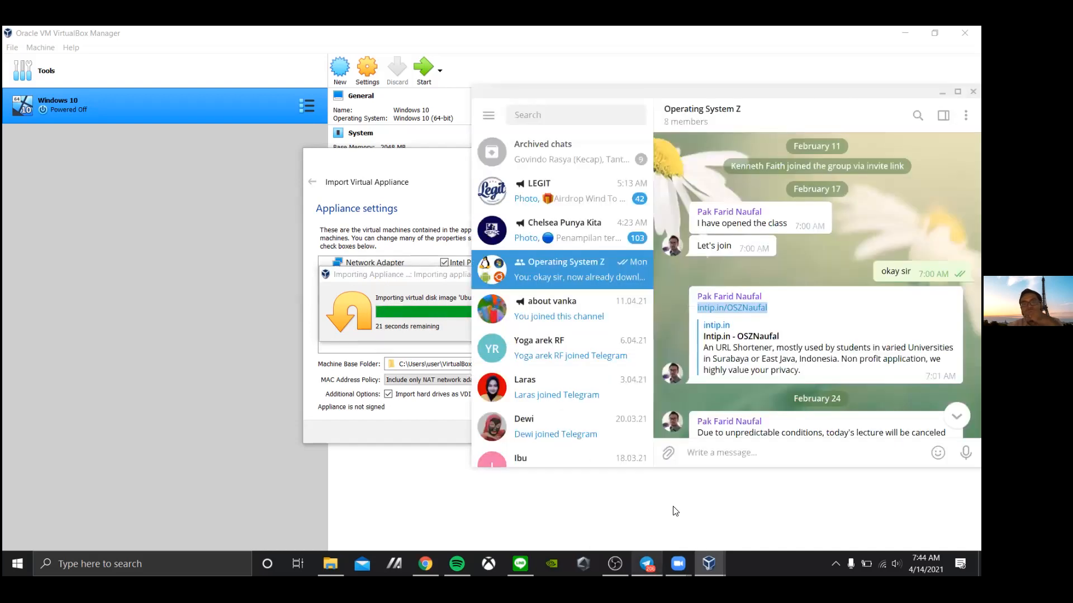
scroll(744, 306, down, 15)
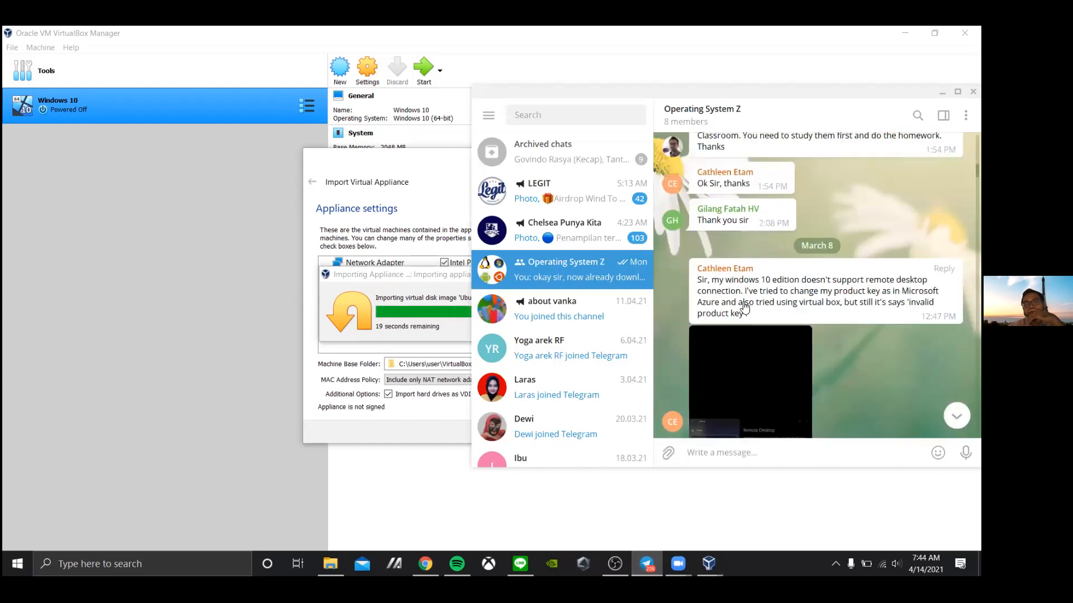
scroll(745, 306, down, 10)
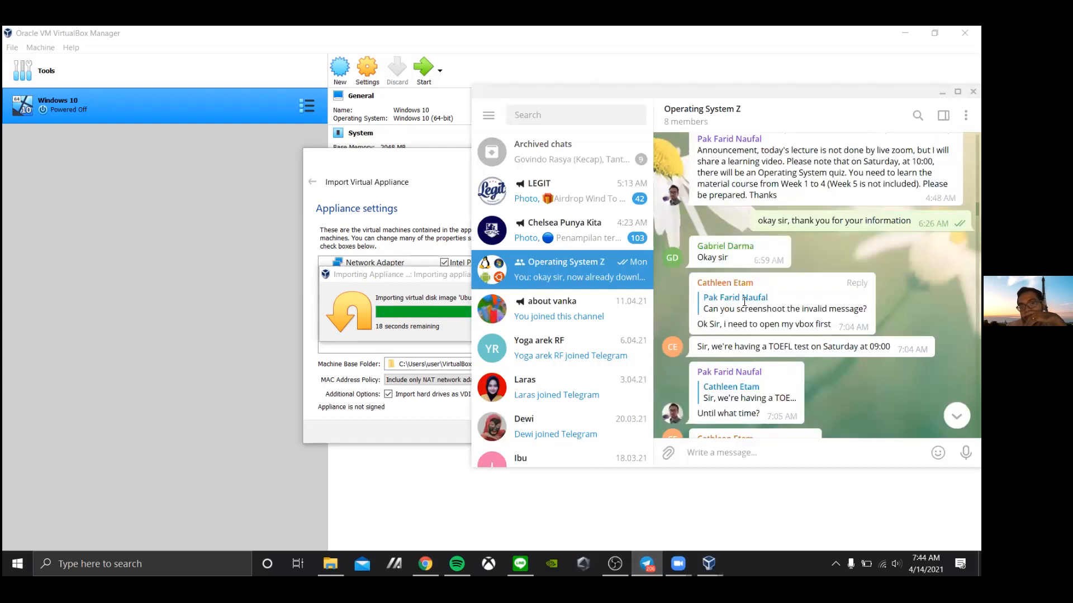
scroll(745, 303, down, 15)
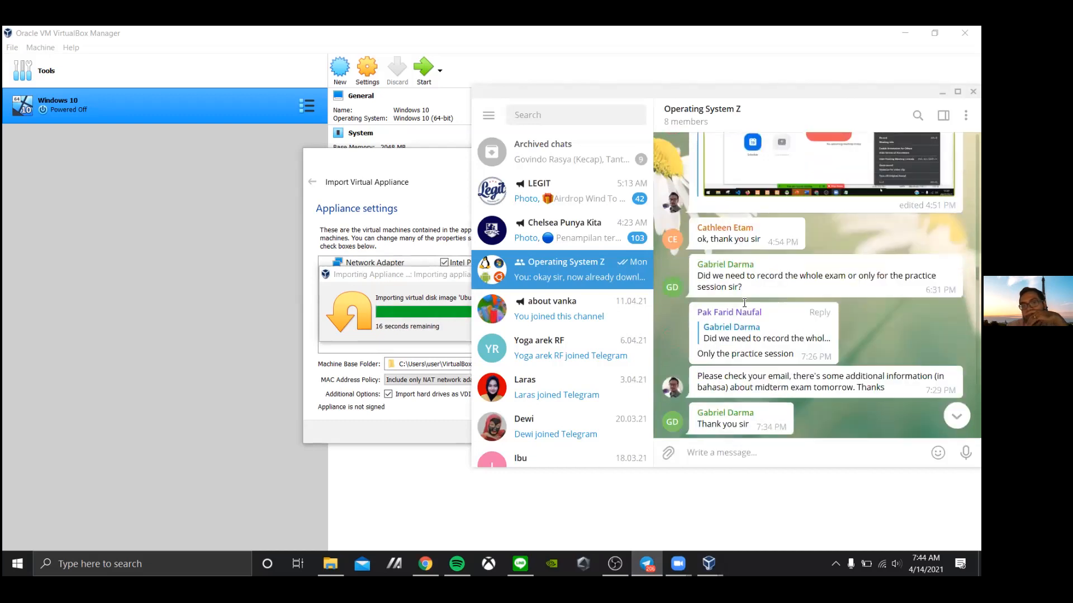
scroll(744, 304, down, 10)
scroll(745, 307, down, 10)
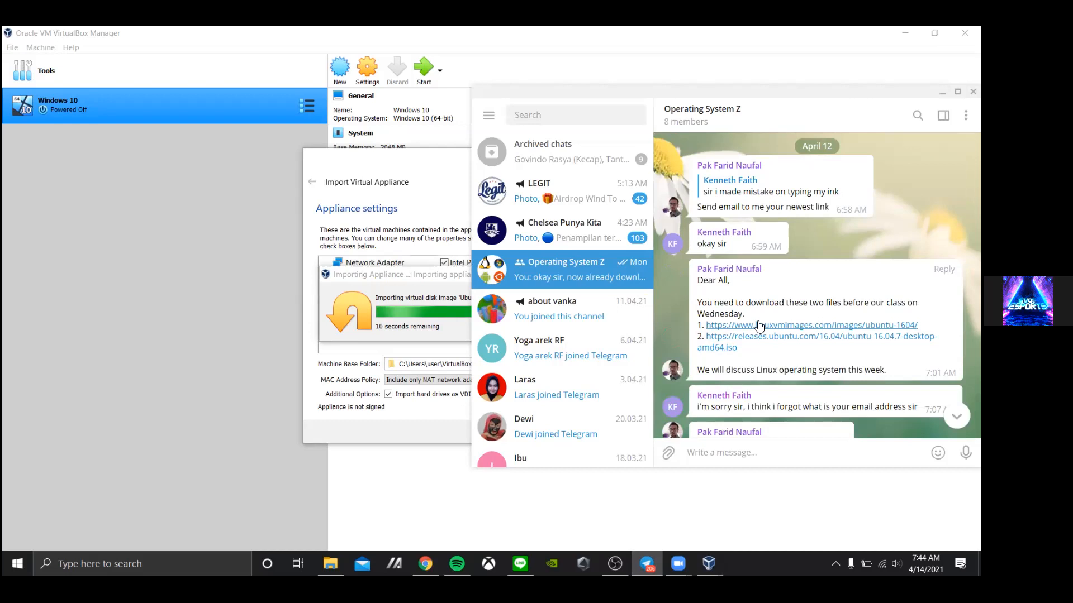
Open the linuxvmimages Ubuntu 16.04 page and scroll to its system specs and login notes
click(759, 327)
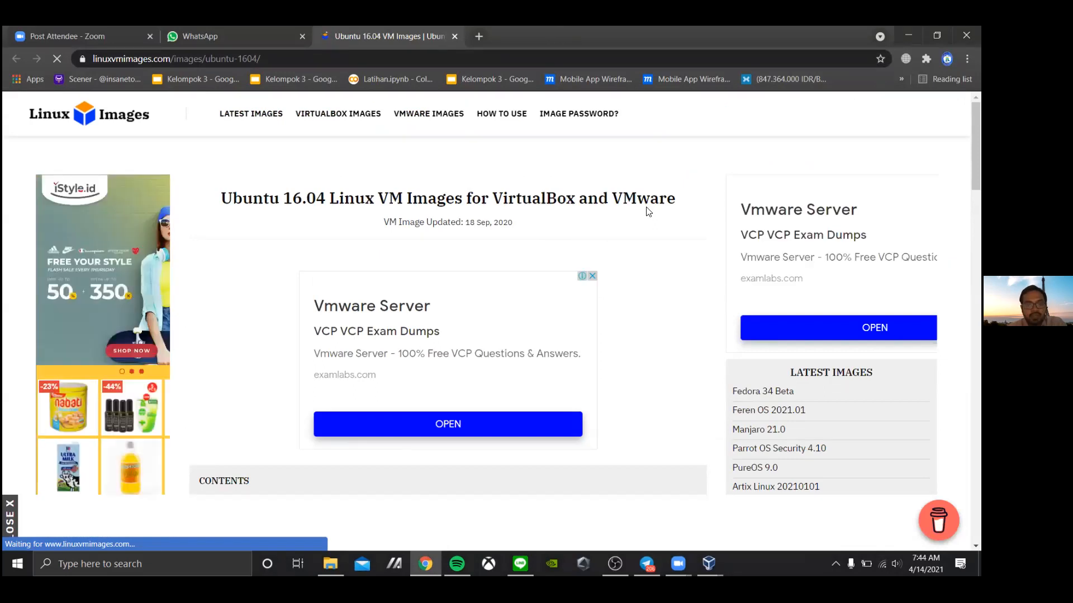
scroll(642, 213, down, 10)
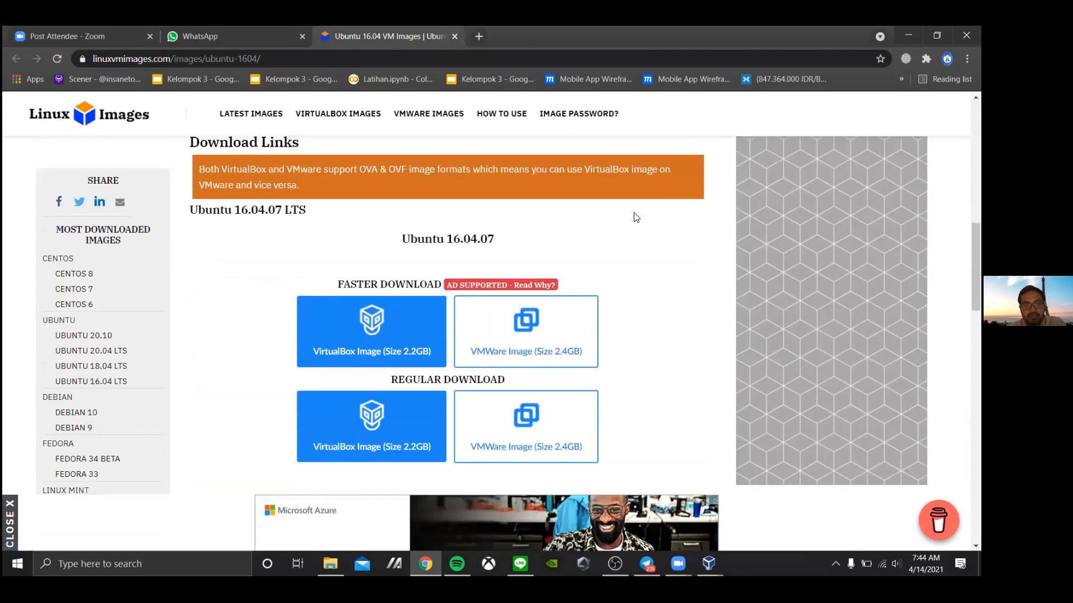
scroll(636, 218, down, 2)
scroll(636, 218, down, 7)
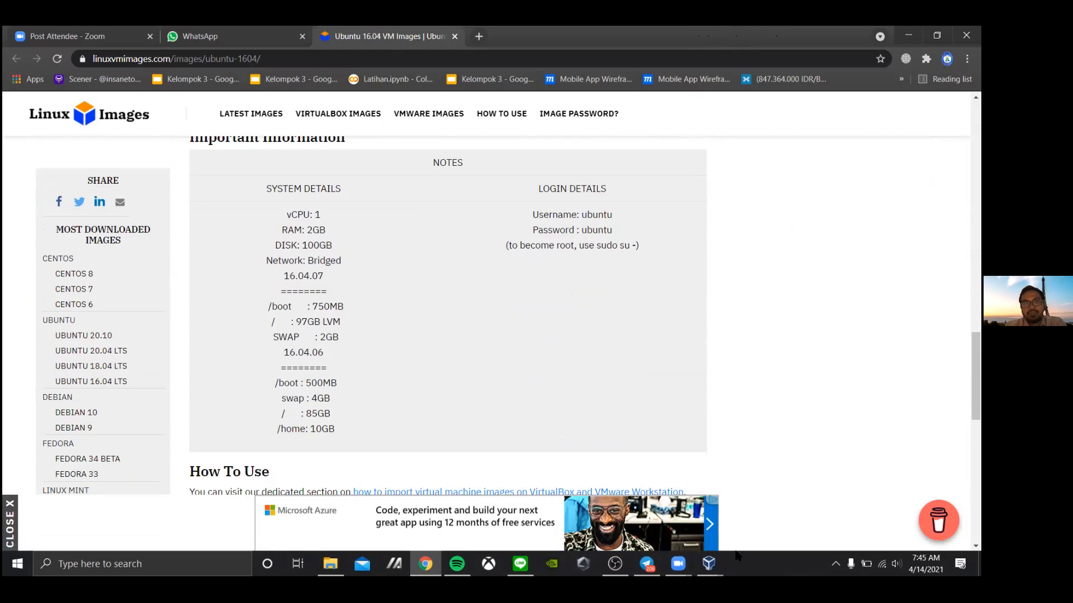
mouse_move(708, 564)
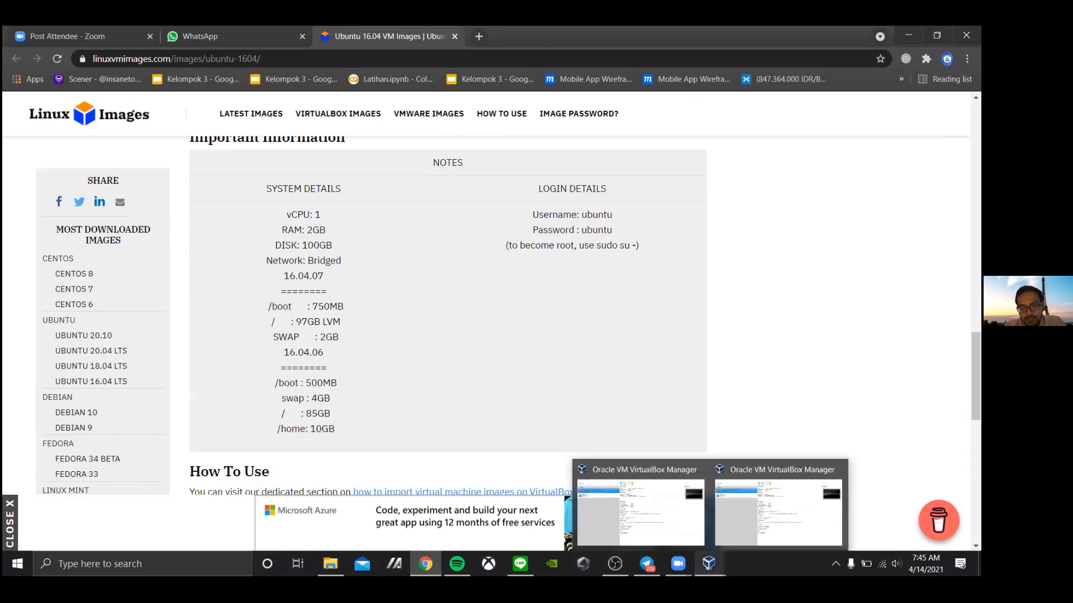
Return to VirtualBox Manager and start the imported Ubuntu_16.04.07 VM
click(748, 521)
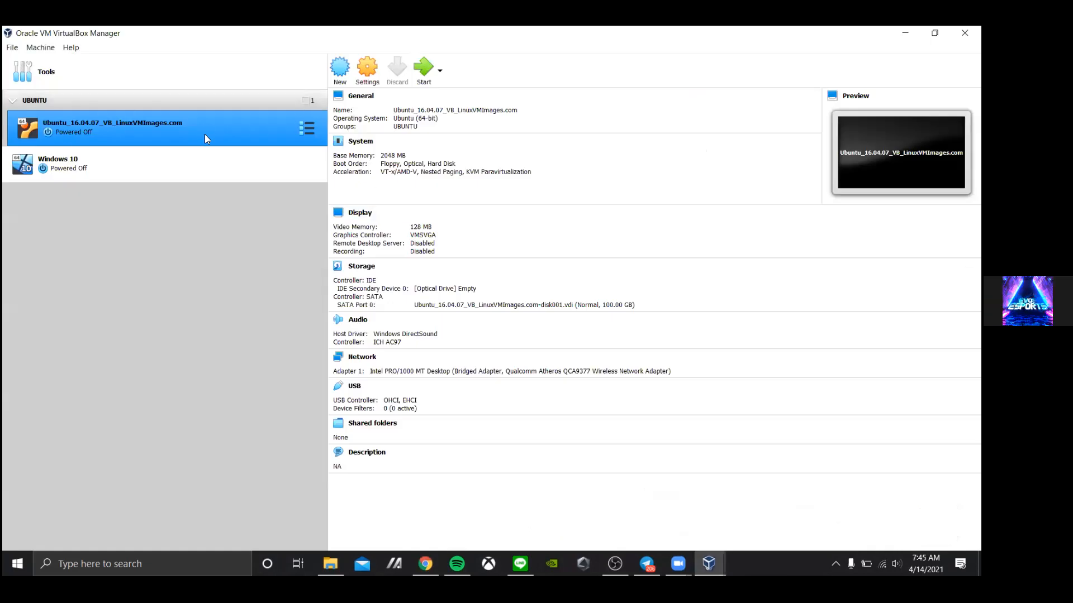
double_click(99, 127)
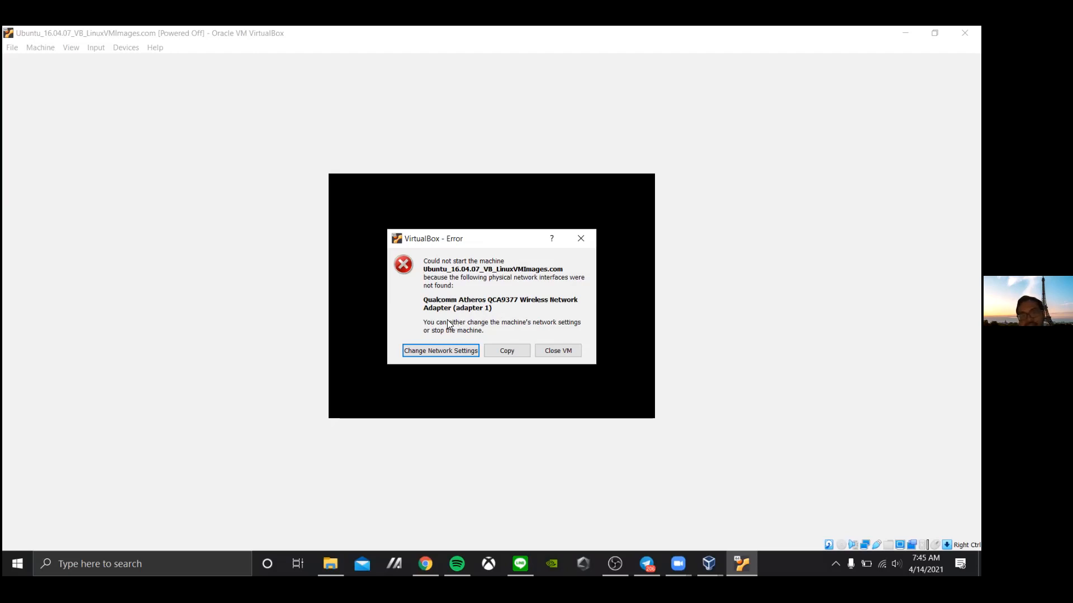
Attach the Ubuntu VM's Adapter 1 to NAT and save the network settings
click(435, 351)
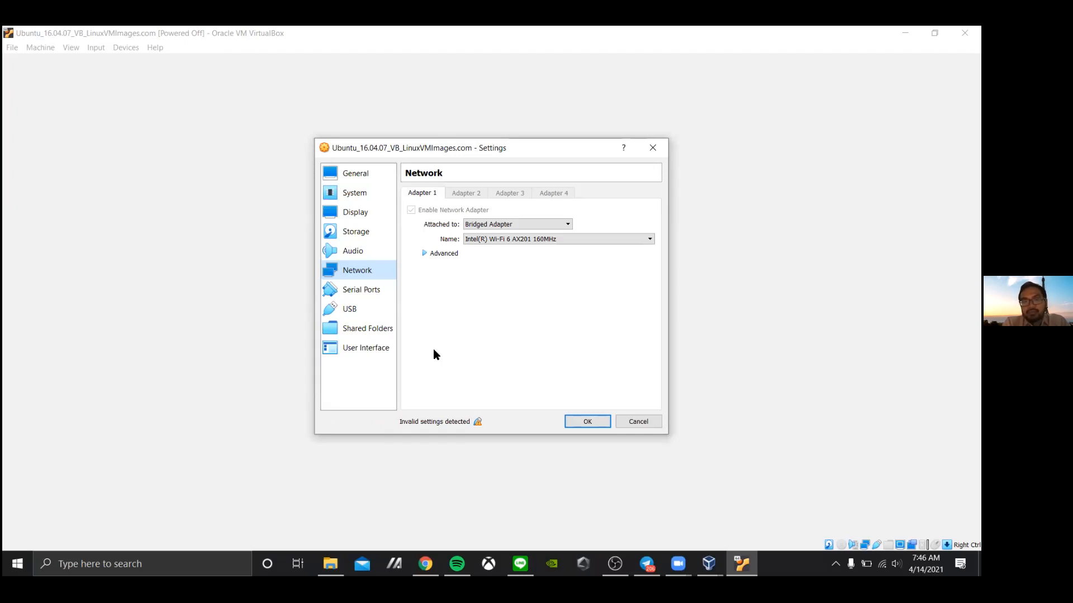
click(500, 224)
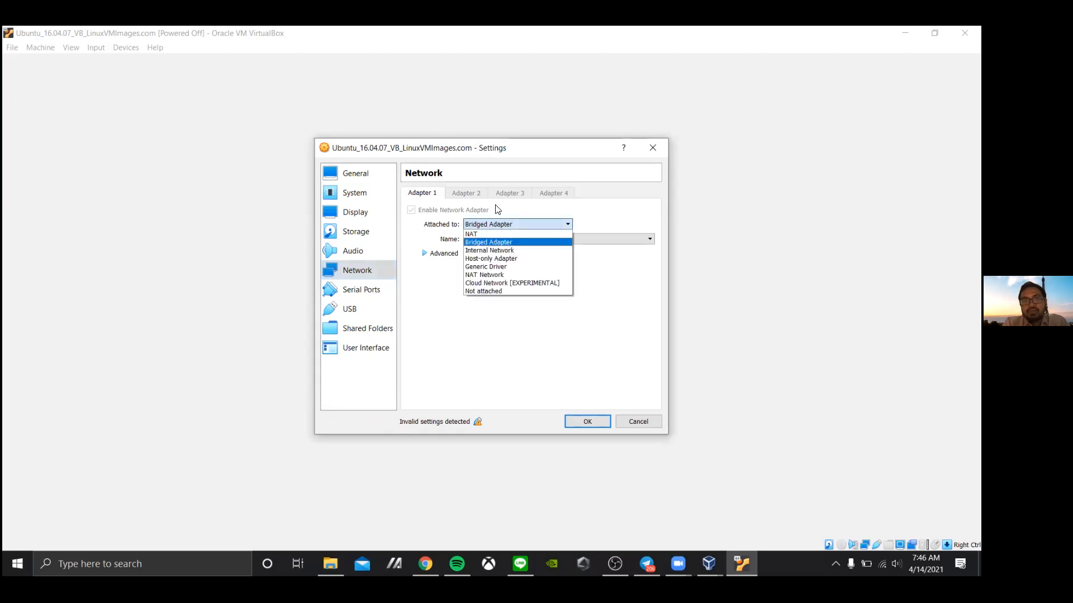
click(498, 234)
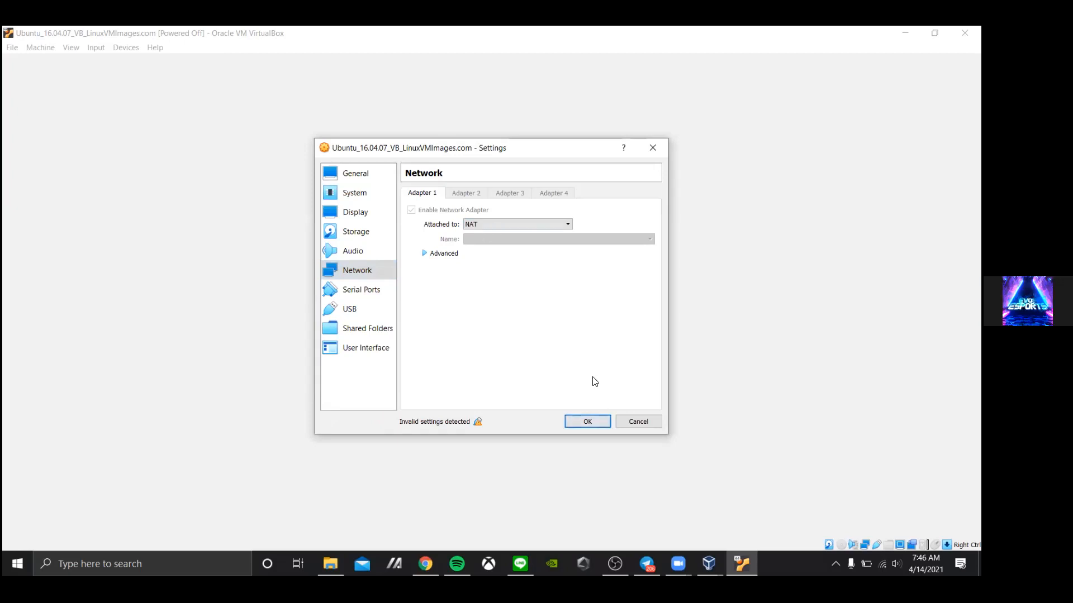
click(588, 422)
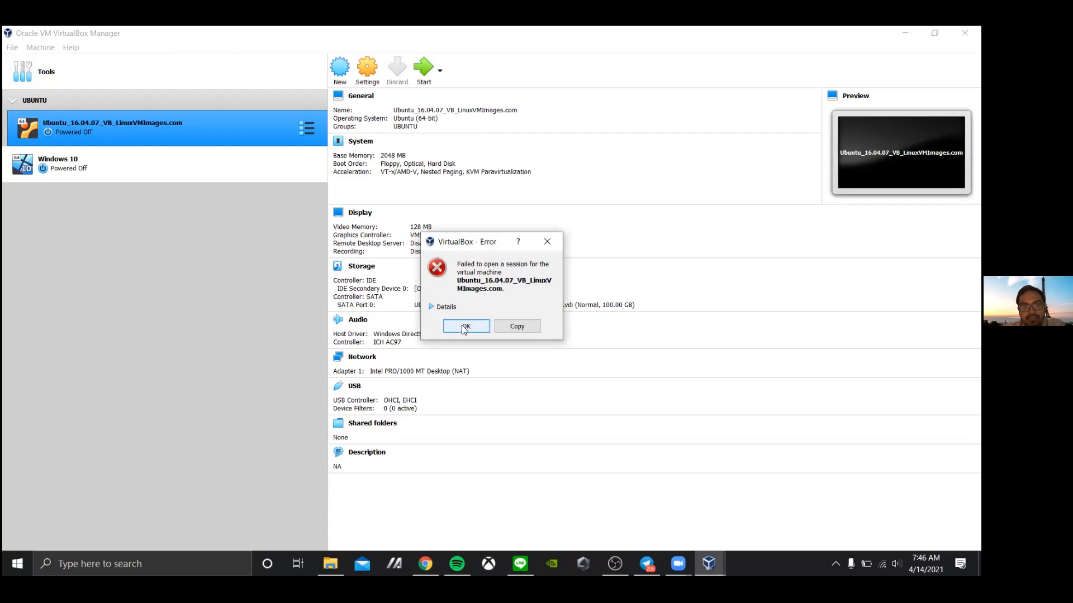
Expand the error details showing the missing USB 2.0 controller, then close the error
click(446, 308)
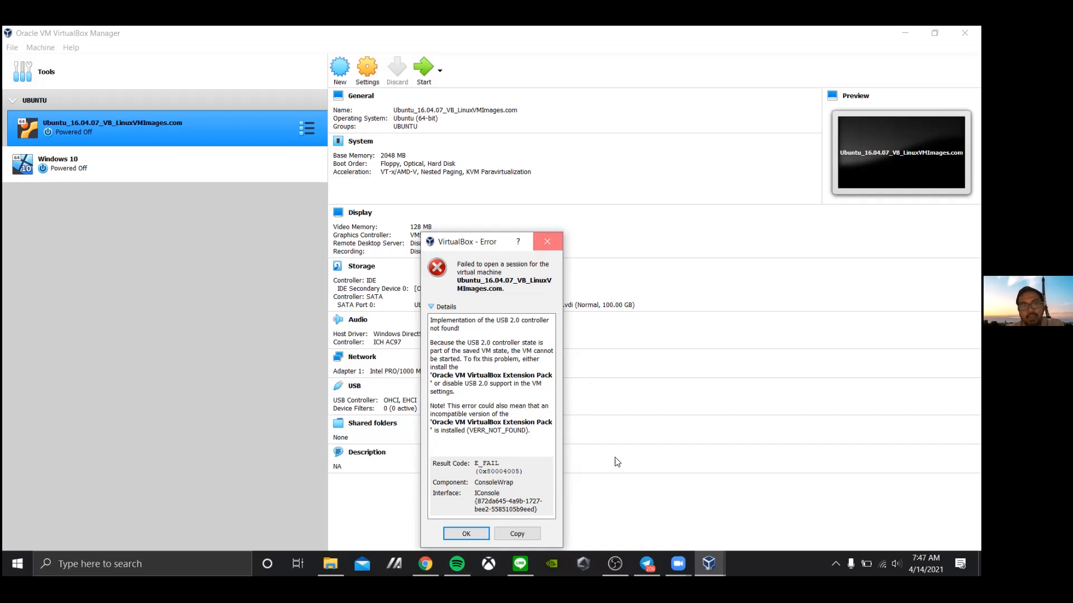
click(545, 242)
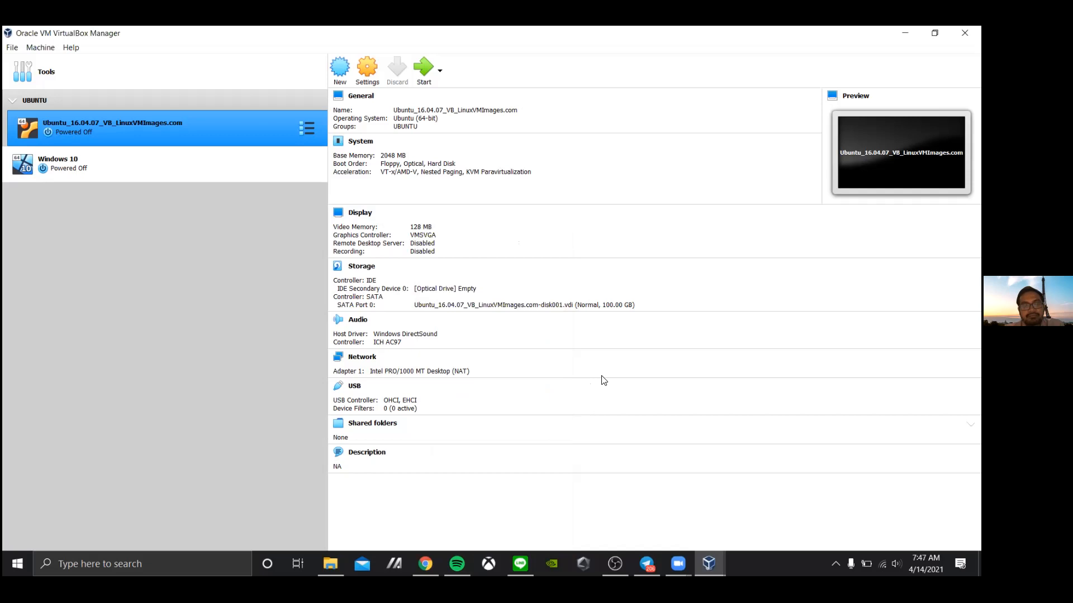
Uncheck Enable USB Controller in the Ubuntu VM's USB settings and save
click(363, 69)
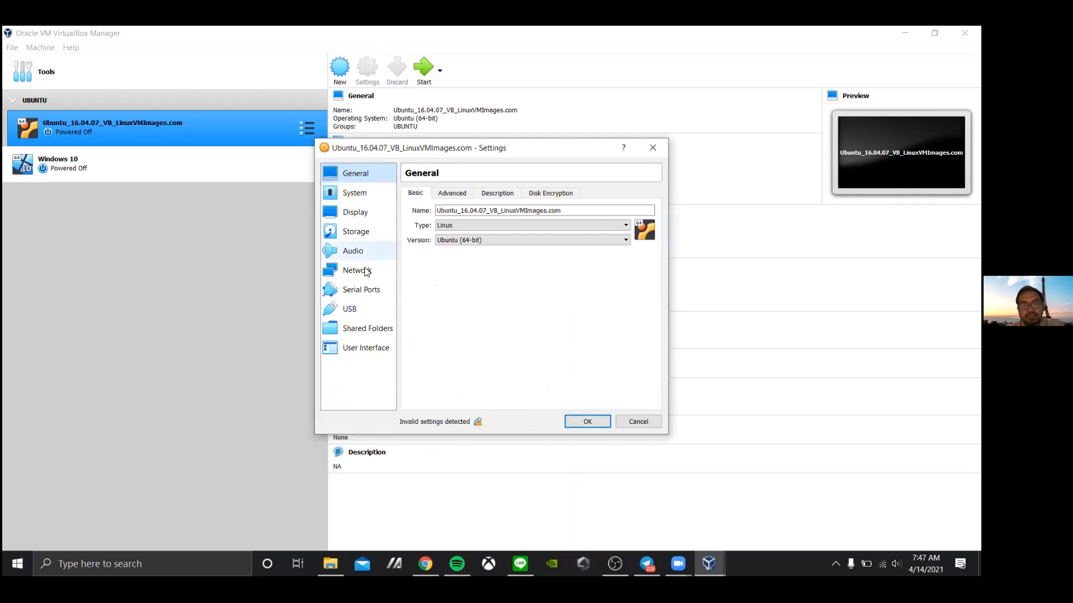
click(369, 315)
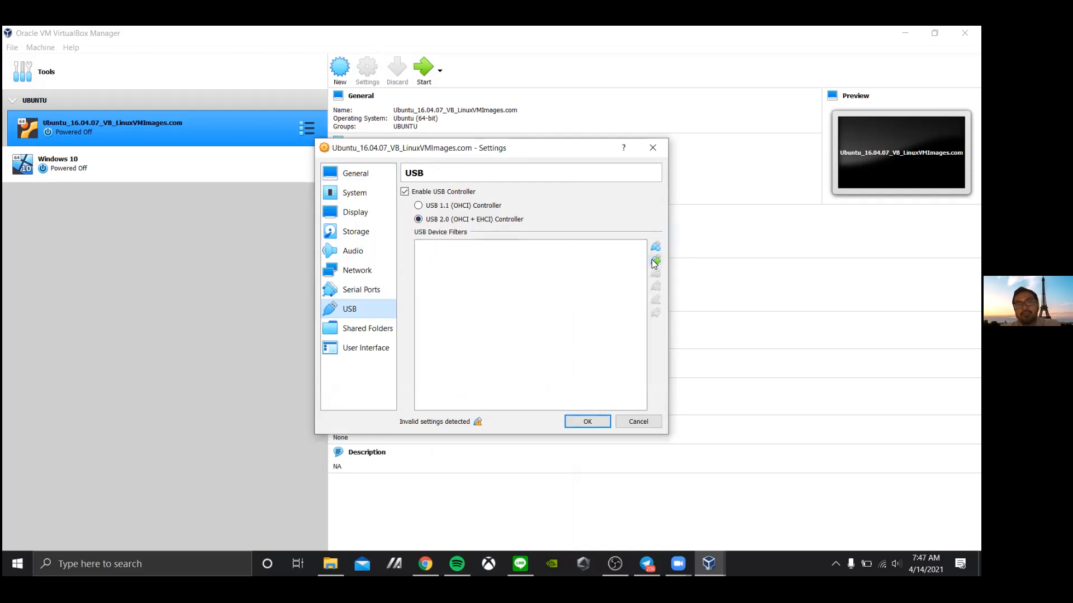
click(404, 193)
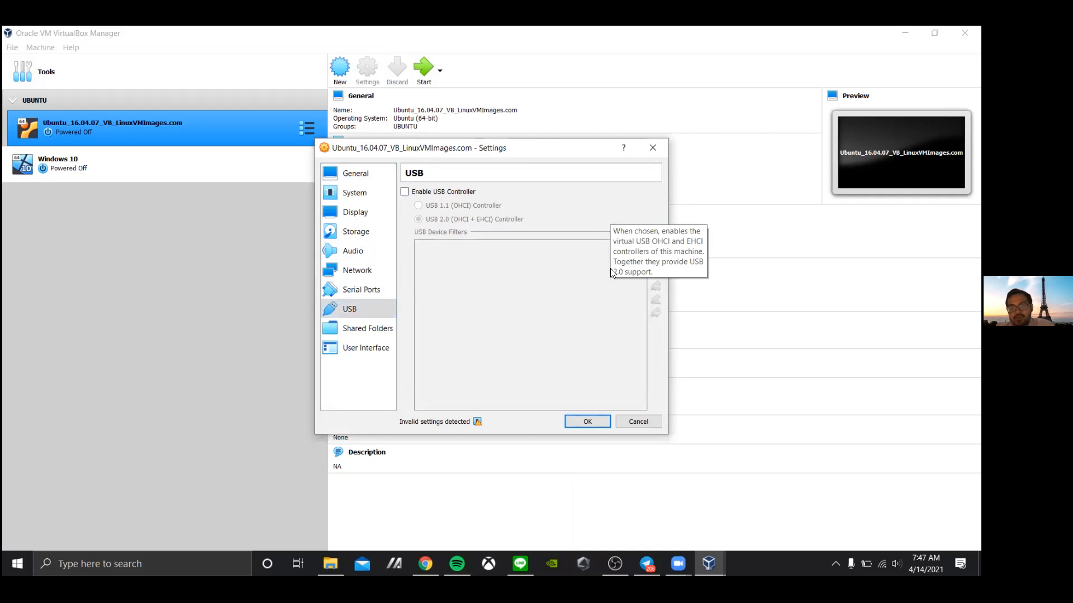
click(574, 423)
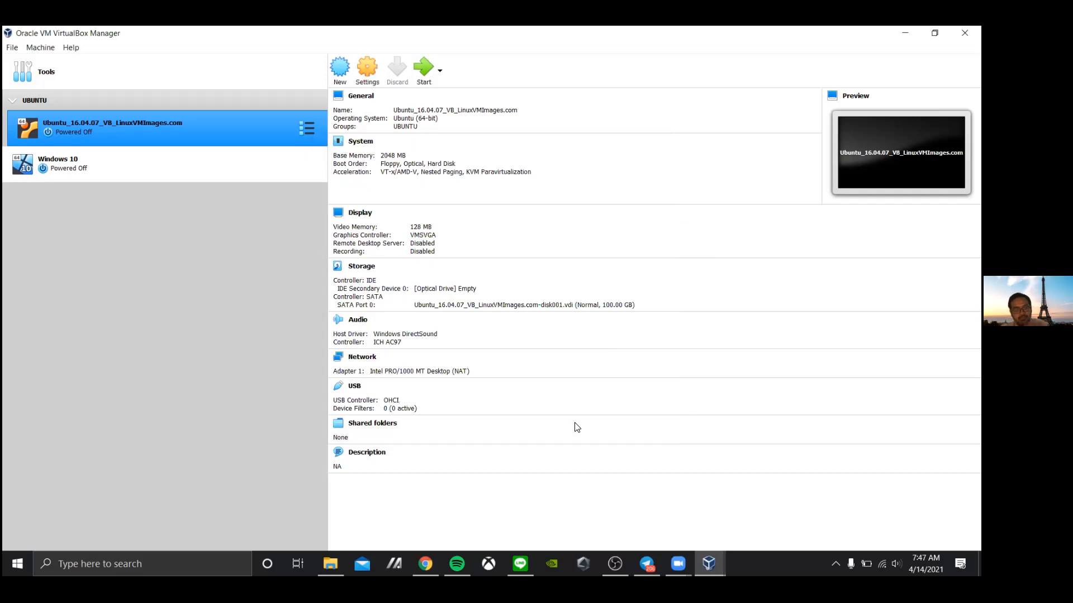
Start the Ubuntu_16.04.07 VM and let it boot to the Ubuntu desktop
double_click(259, 132)
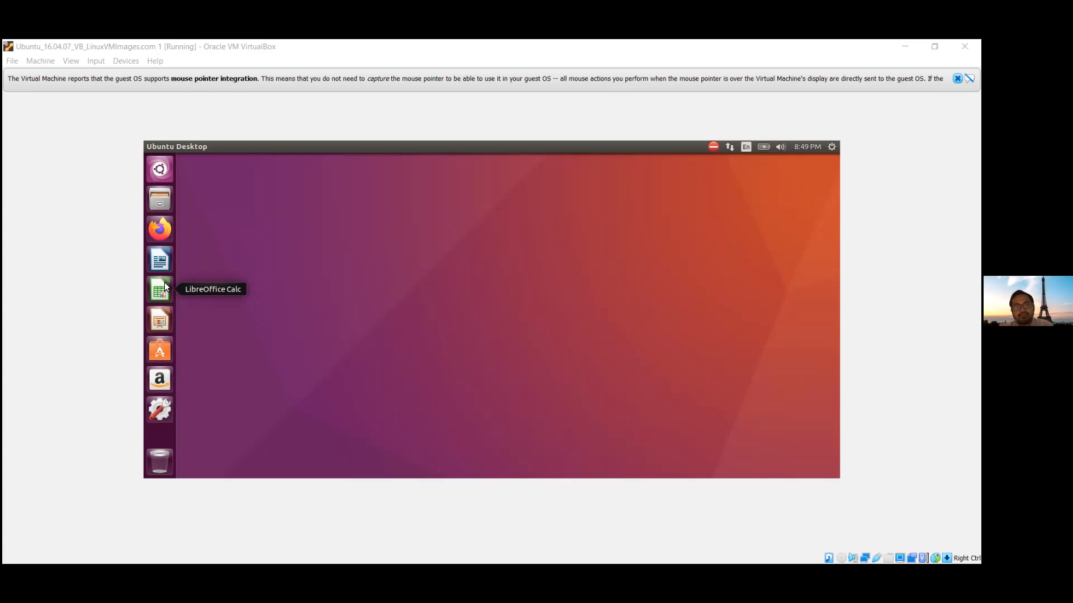
Launch Firefox in the Ubuntu VM and load the YouTube home page to confirm networking works
click(158, 231)
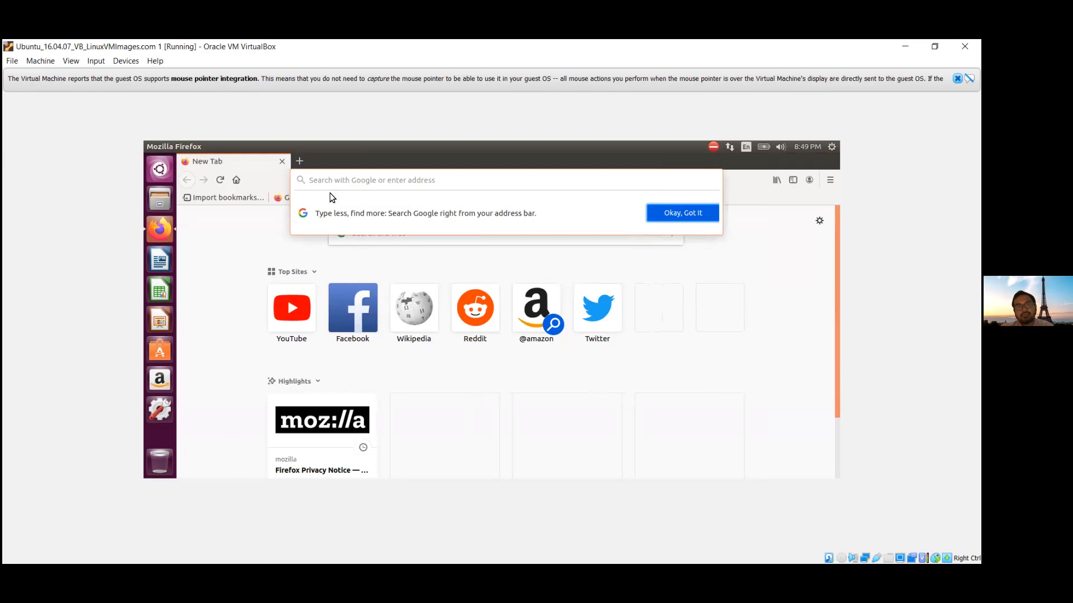
click(302, 293)
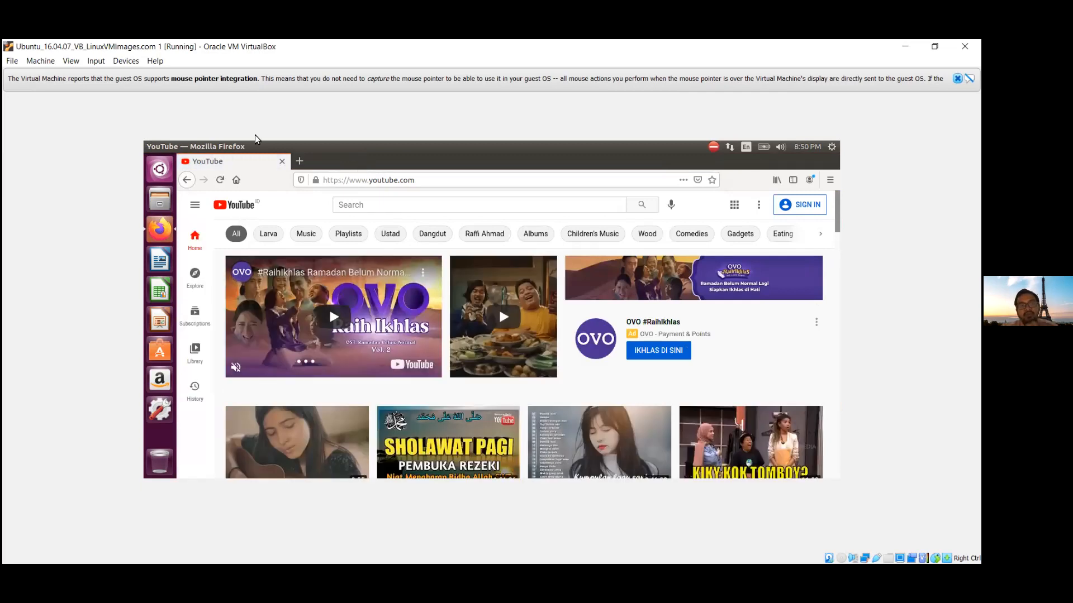
click(71, 61)
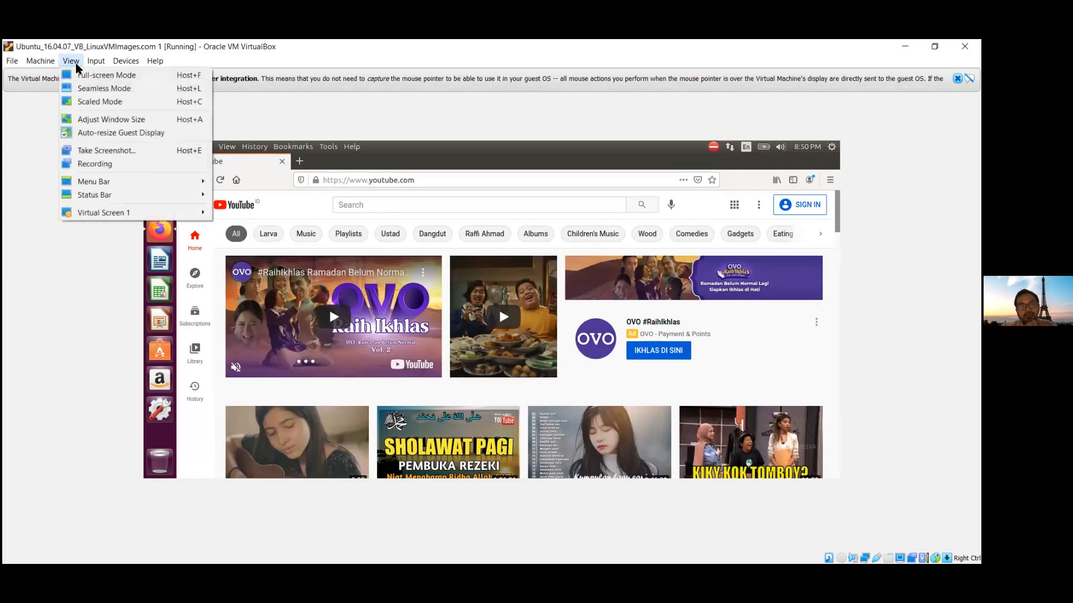
Switch the running Ubuntu VM window to Full-screen Mode from the View menu
click(88, 79)
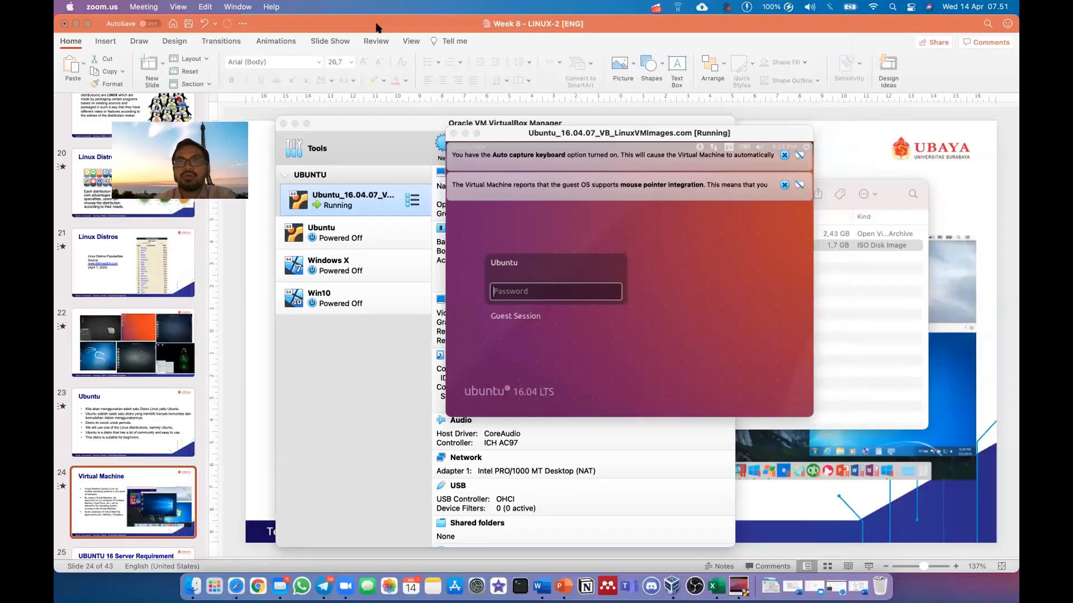
Bring the Ubuntu VM window forward, close it and choose Power off the machine
drag(376, 24, 988, 0)
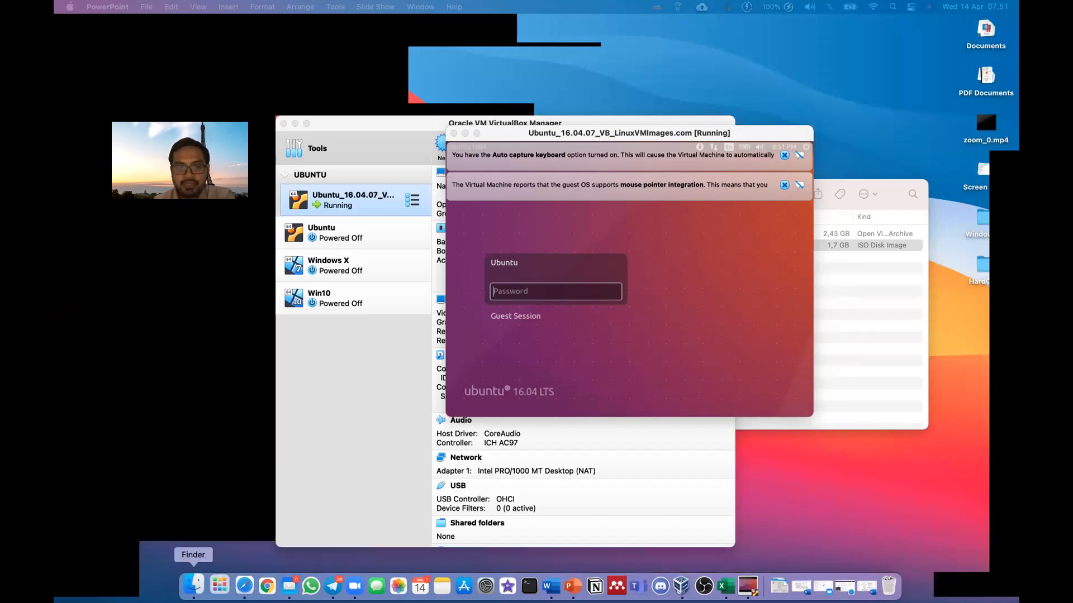
click(193, 585)
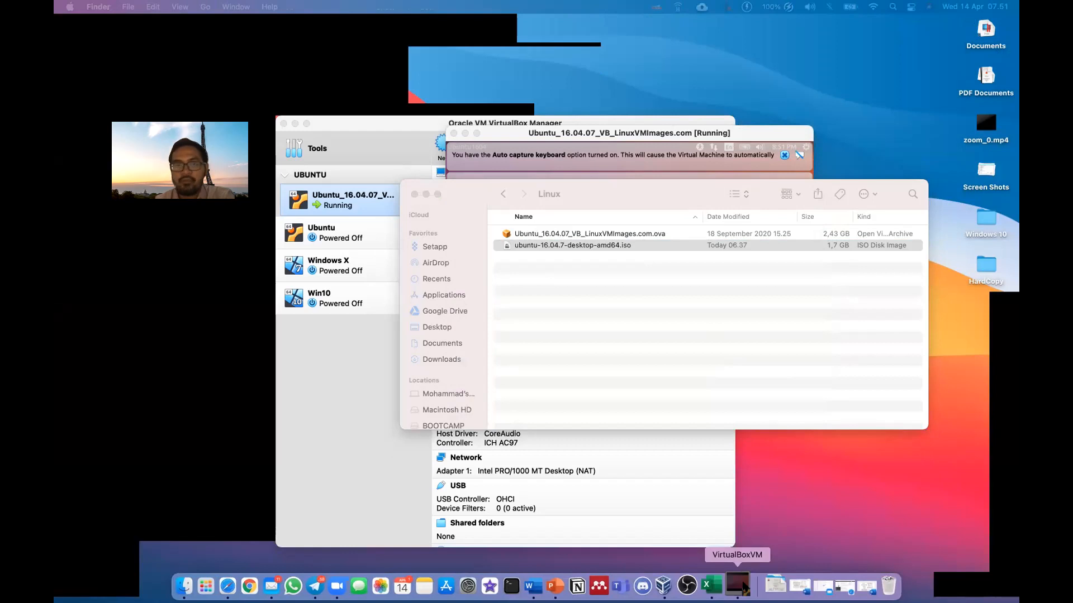
click(739, 586)
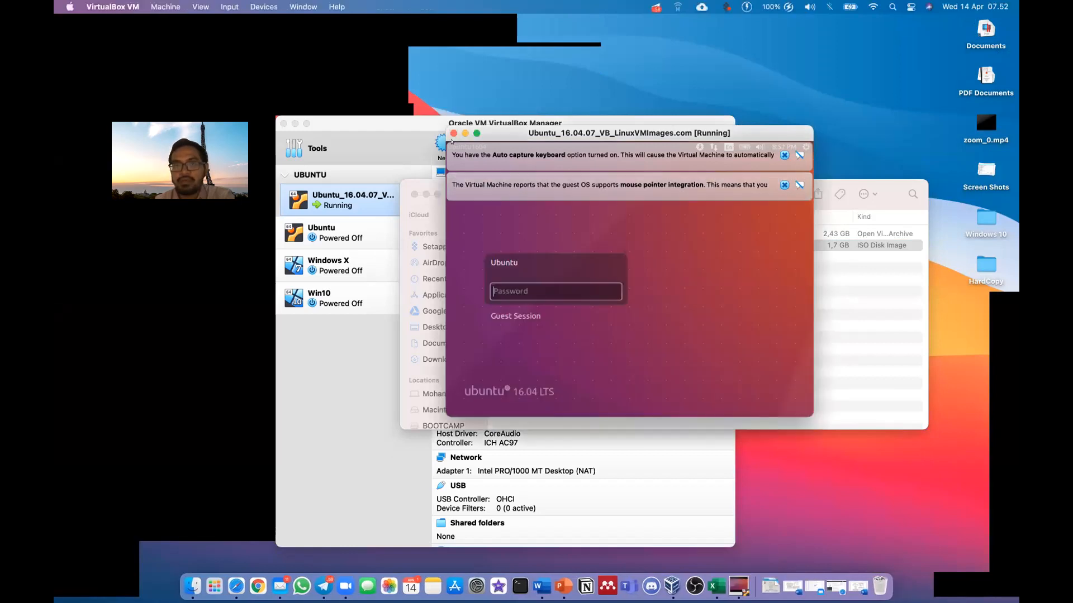
key(super+q)
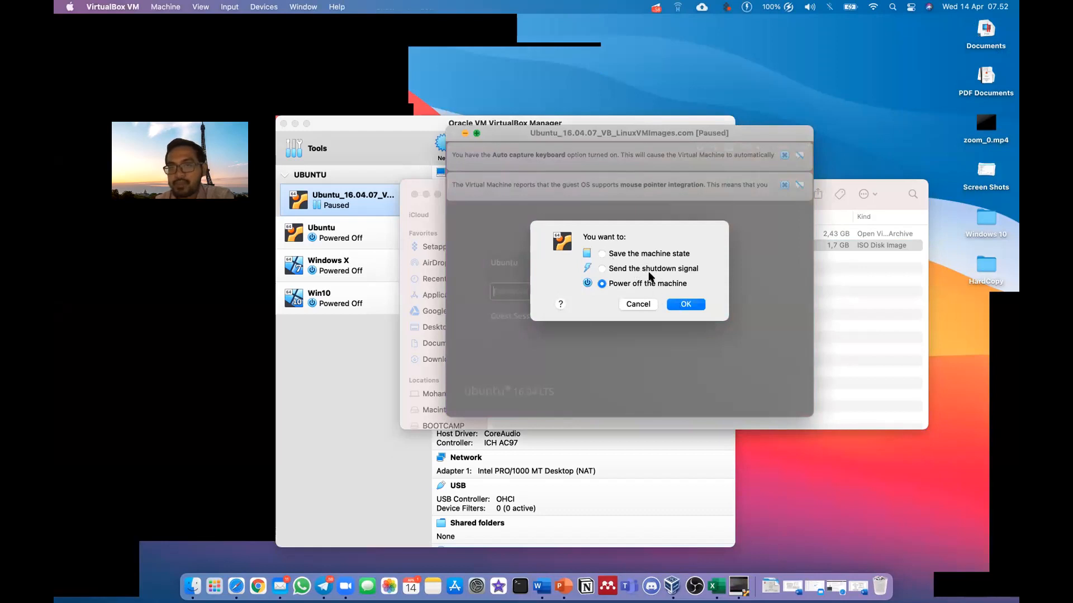
click(676, 304)
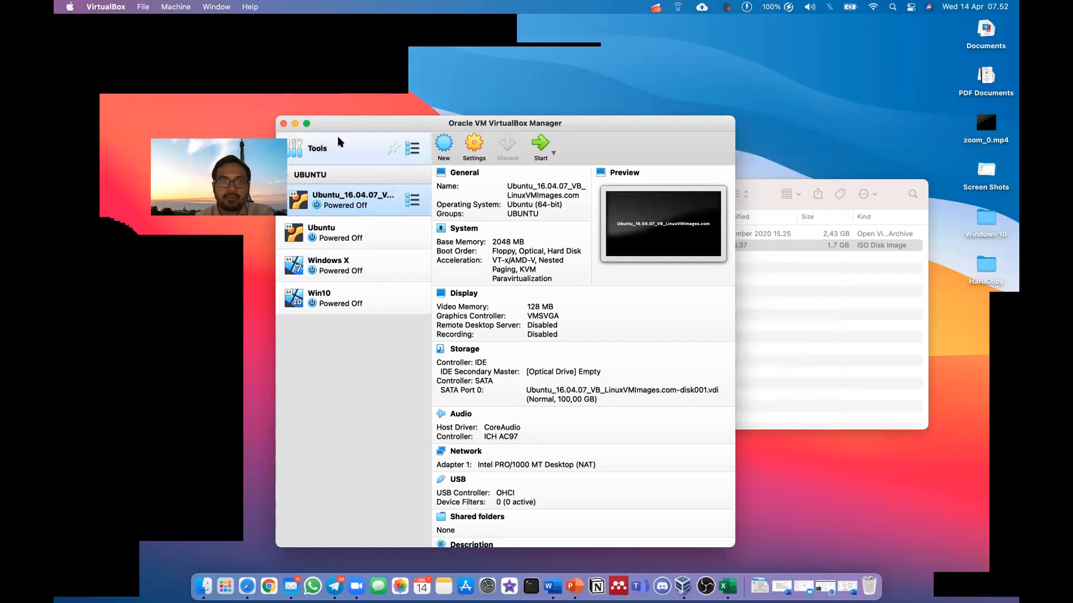
Reposition the VirtualBox Manager window to view the Ubuntu VM's Network settings with Adapter 1 bridged
drag(352, 130, 414, 132)
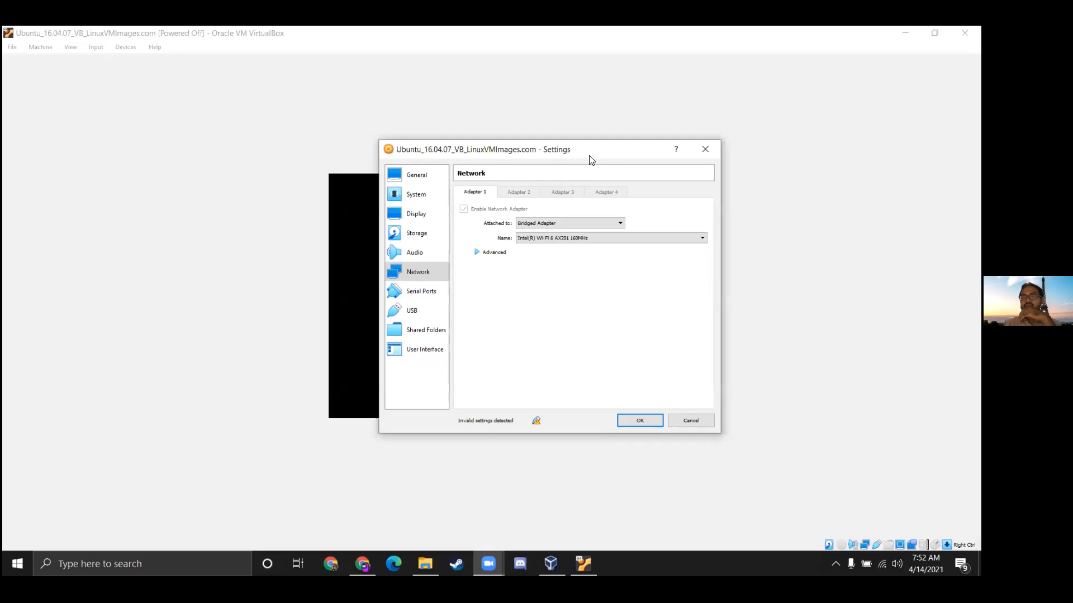
Change Adapter 1's Attached to setting from Bridged Adapter to NAT and save with OK
drag(589, 156, 732, 134)
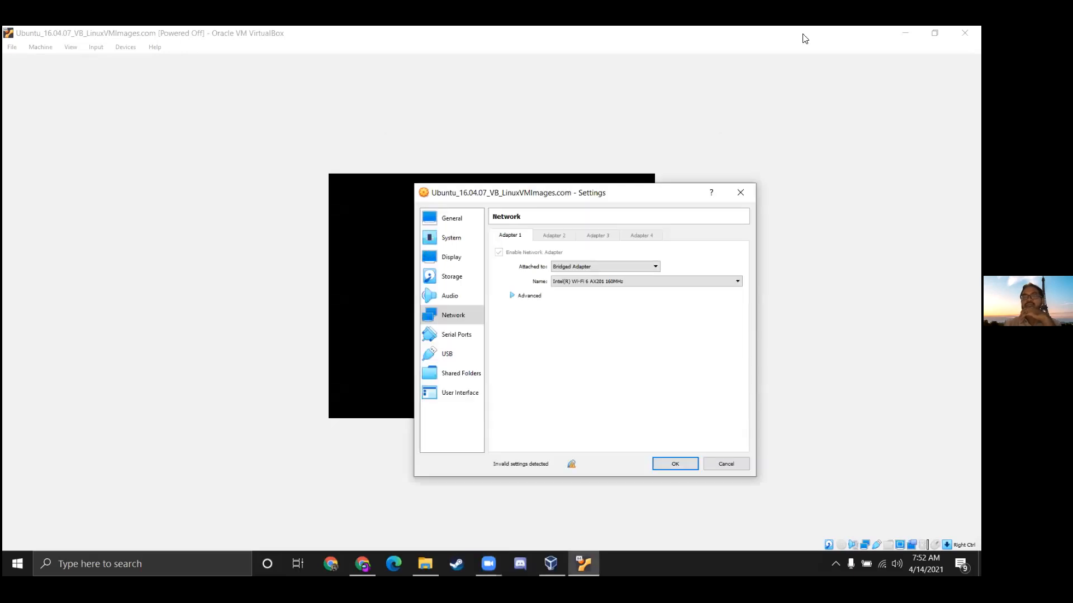
drag(625, 186, 623, 183)
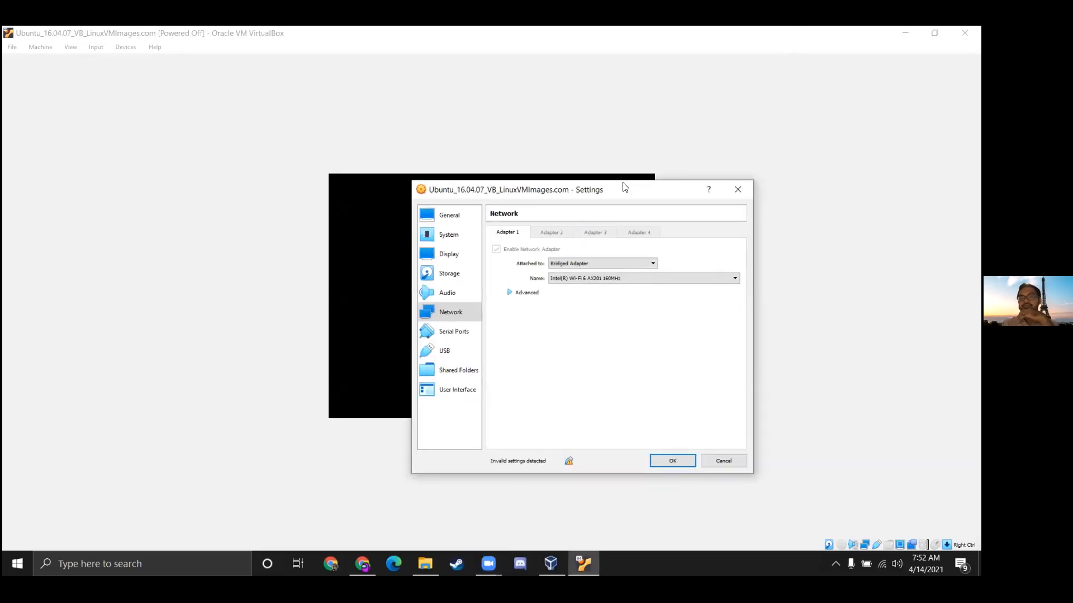
drag(624, 187, 542, 160)
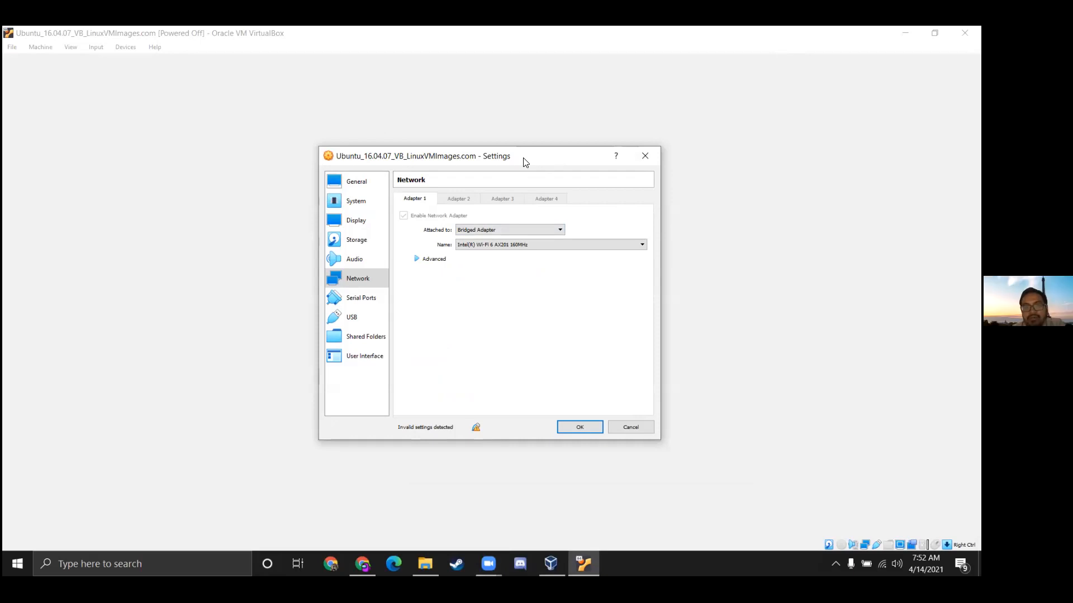
drag(523, 157, 518, 150)
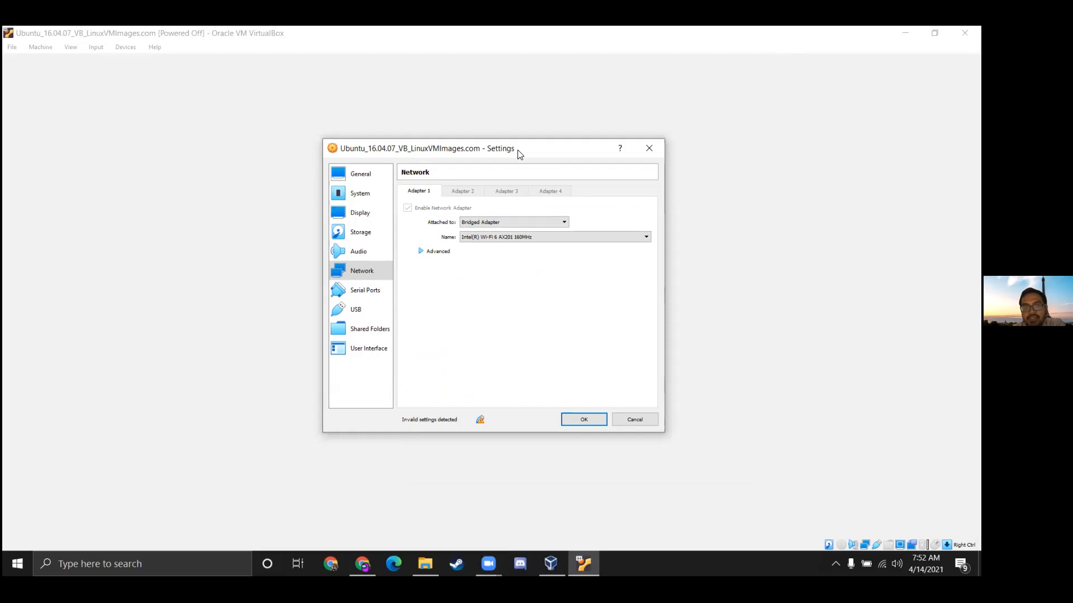
click(536, 223)
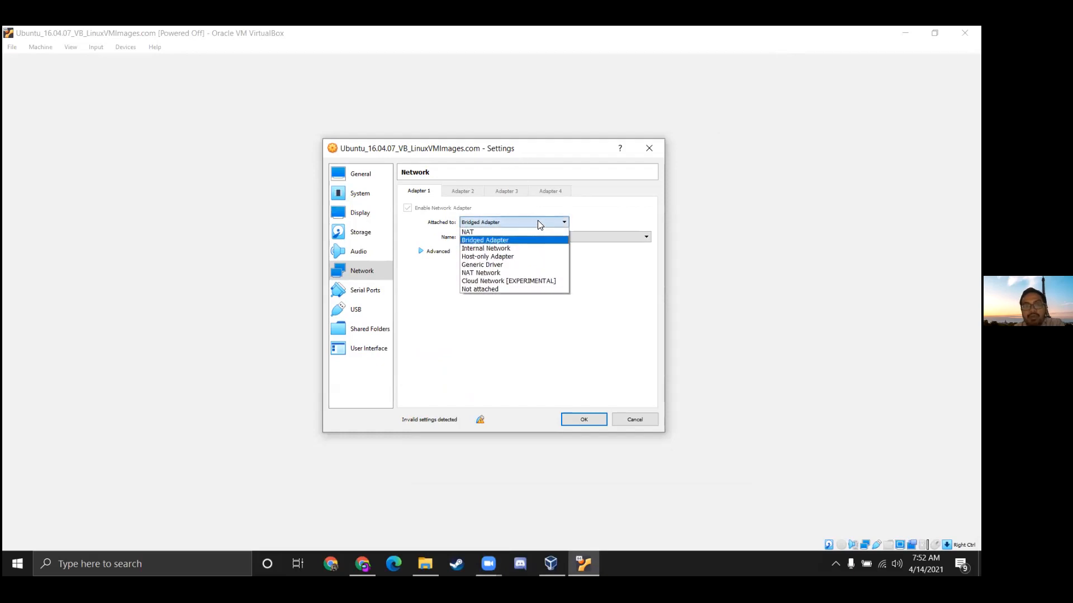
click(527, 232)
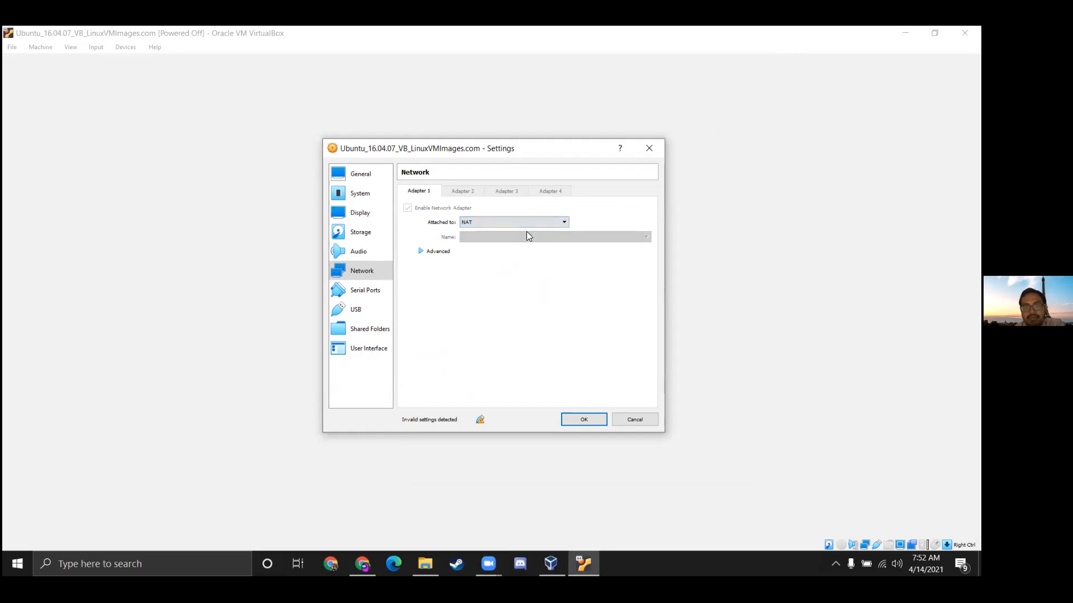
click(592, 421)
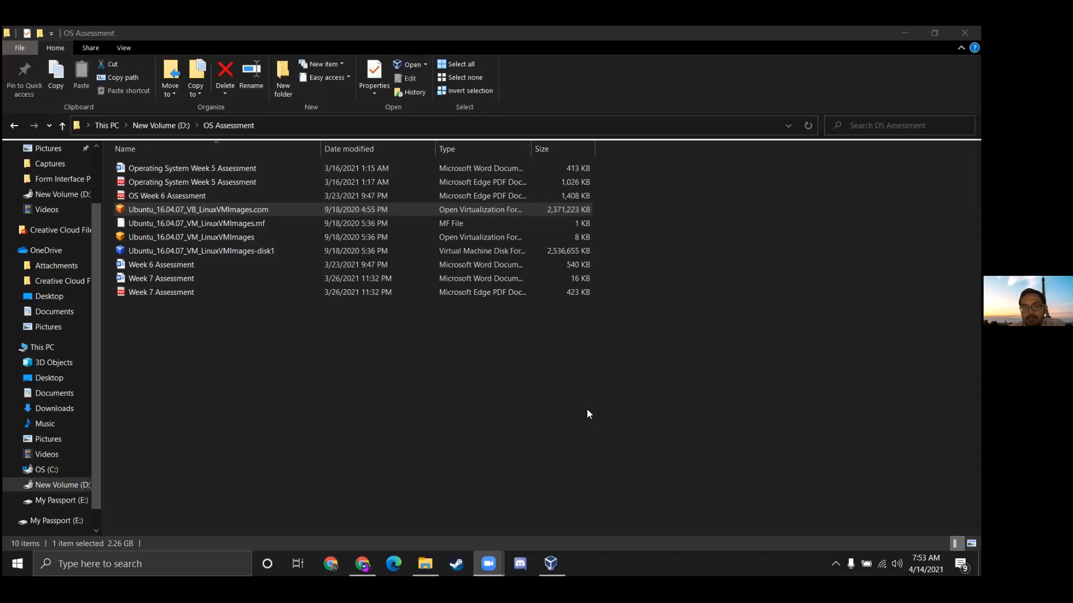
Navigate from D: through OS Virtual and UBUNTU into the Ubuntu_16.04.07_VB_LinuxVMImages.com folder
double_click(154, 210)
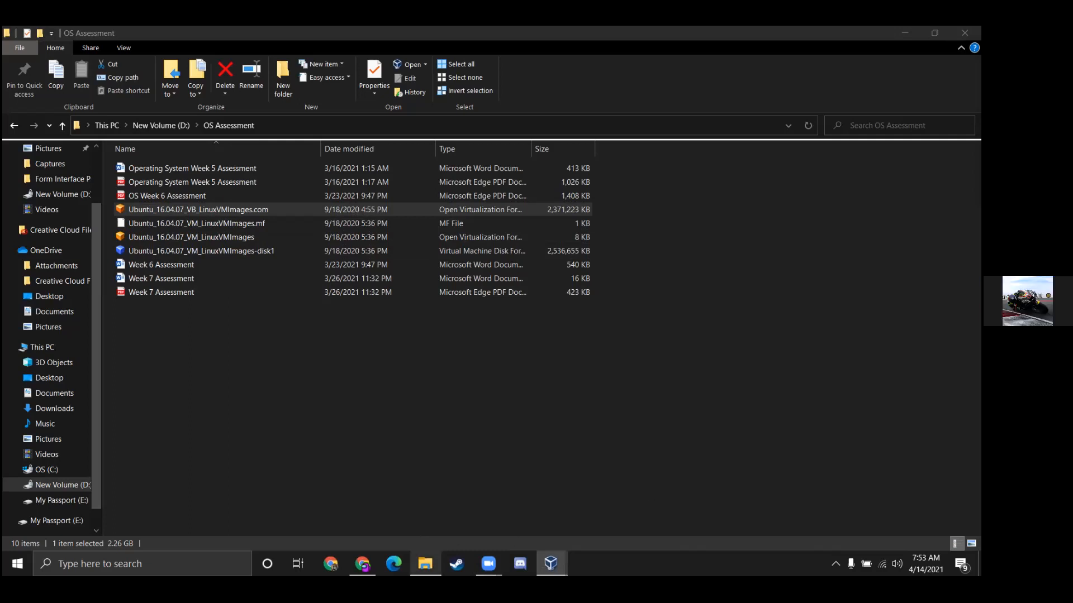
click(424, 563)
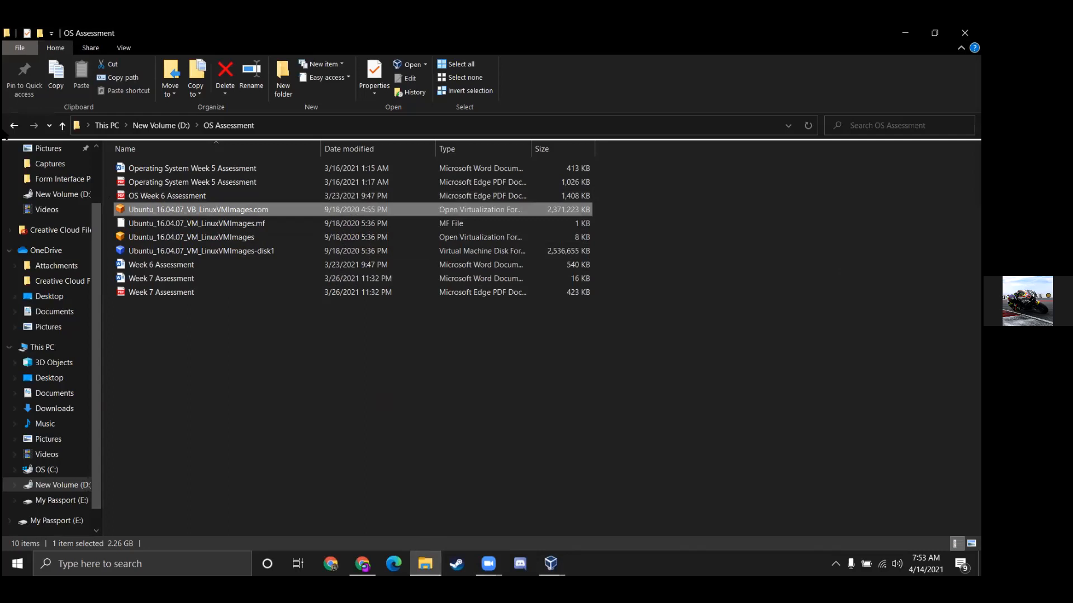
click(15, 126)
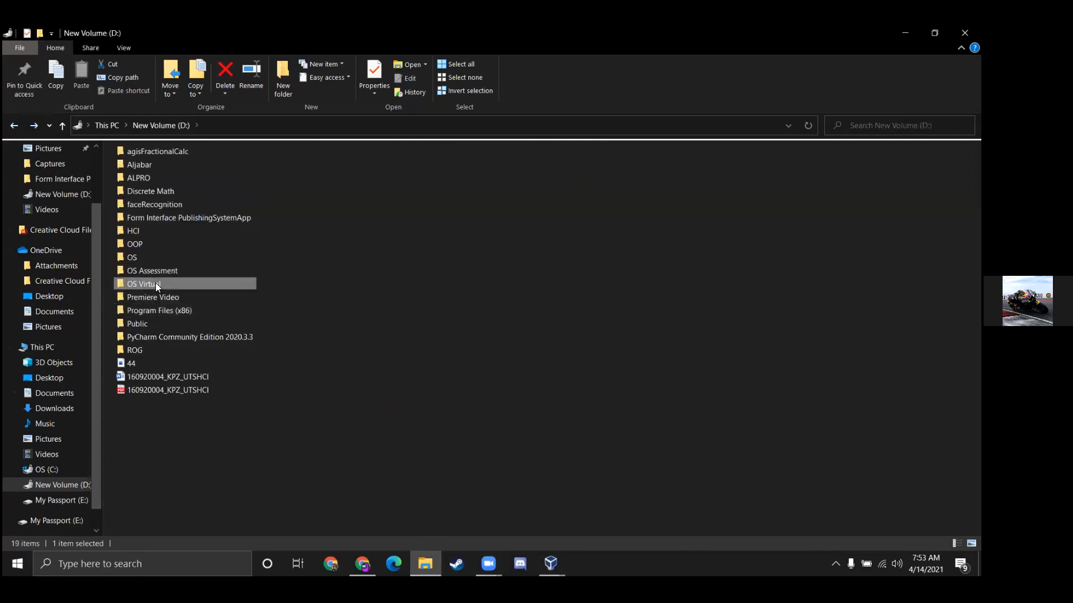
double_click(155, 284)
double_click(139, 170)
click(172, 170)
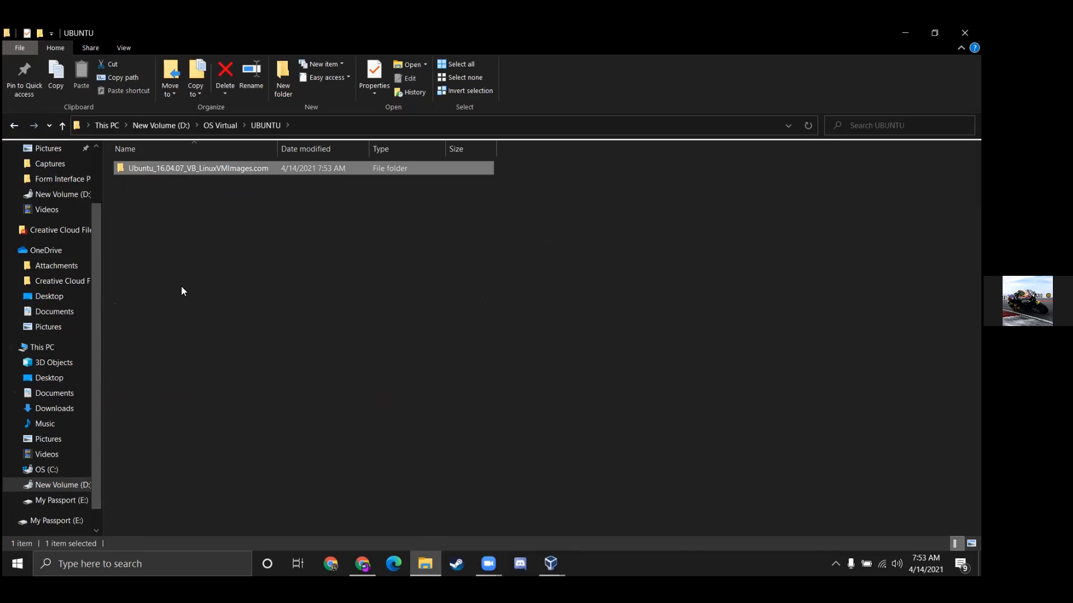
double_click(178, 169)
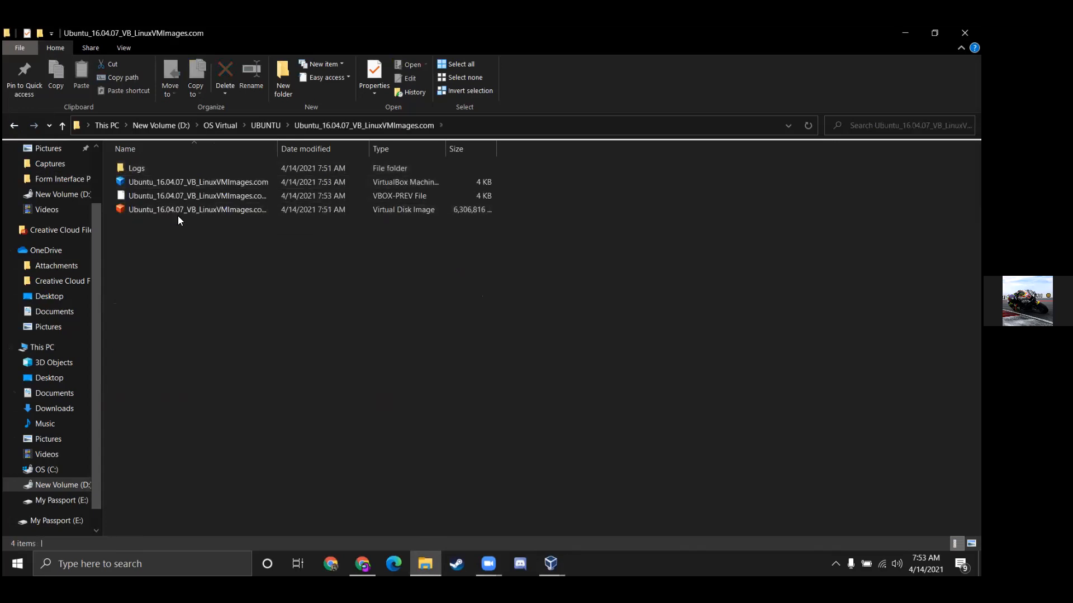
Try the .vdi disk, dismiss the Open With prompt, then launch the .vbox machine file
click(181, 209)
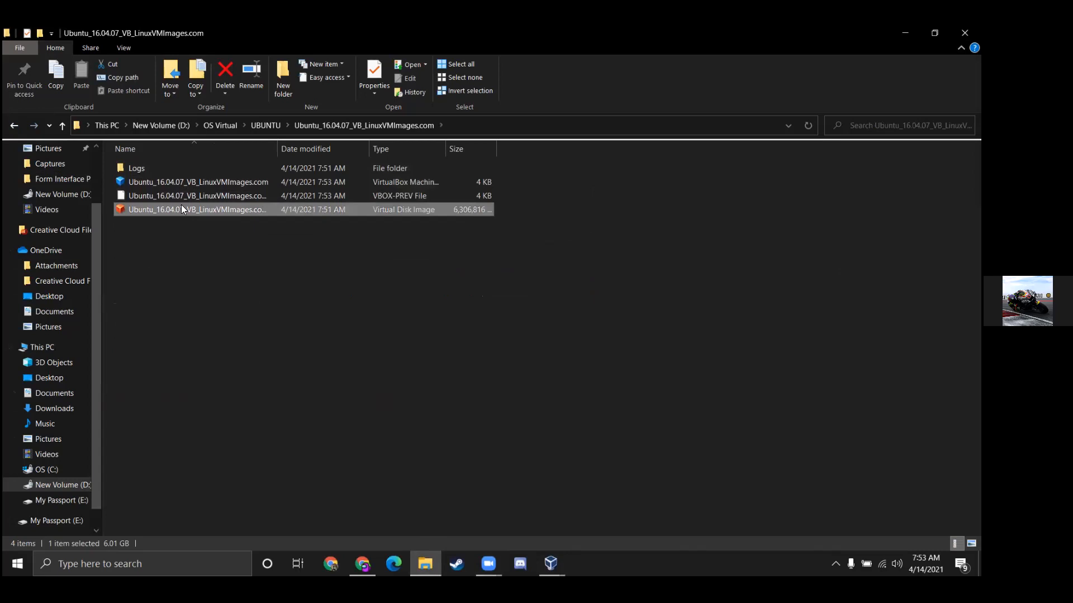
double_click(182, 210)
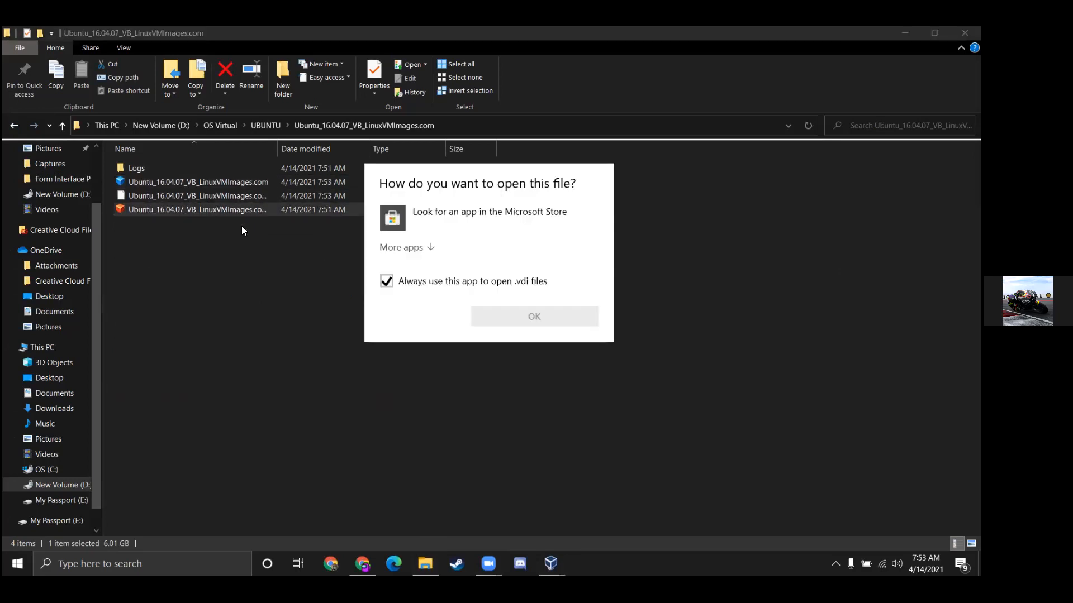
click(694, 241)
click(204, 180)
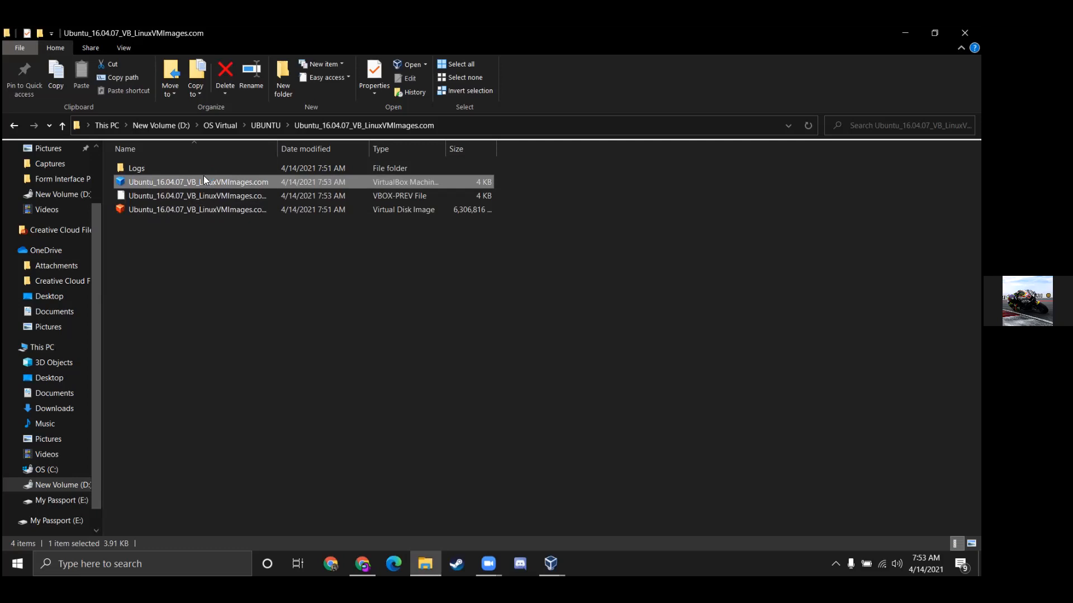
double_click(207, 177)
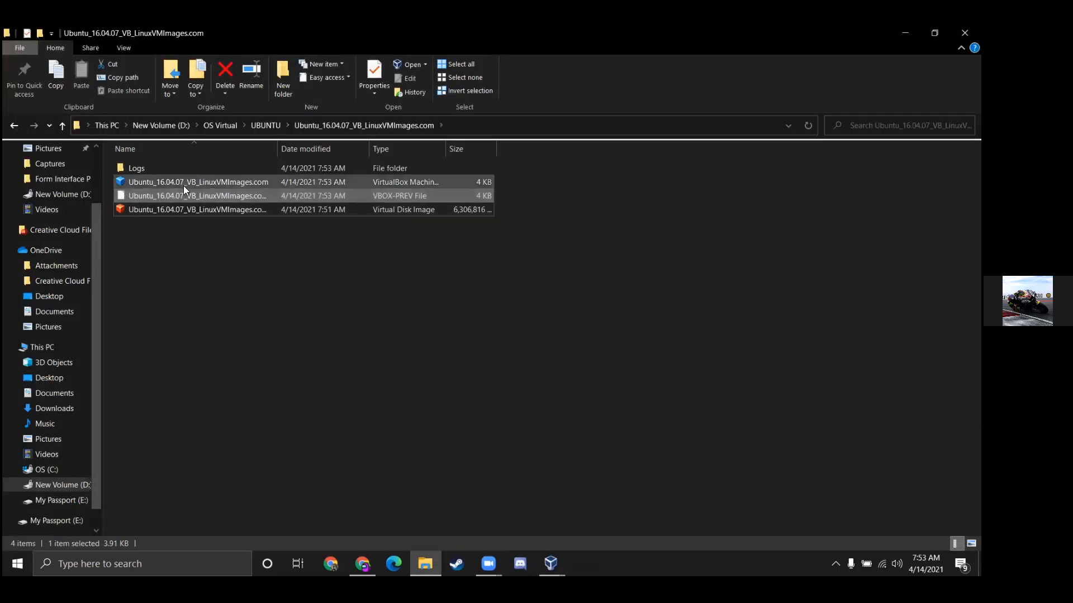
click(551, 564)
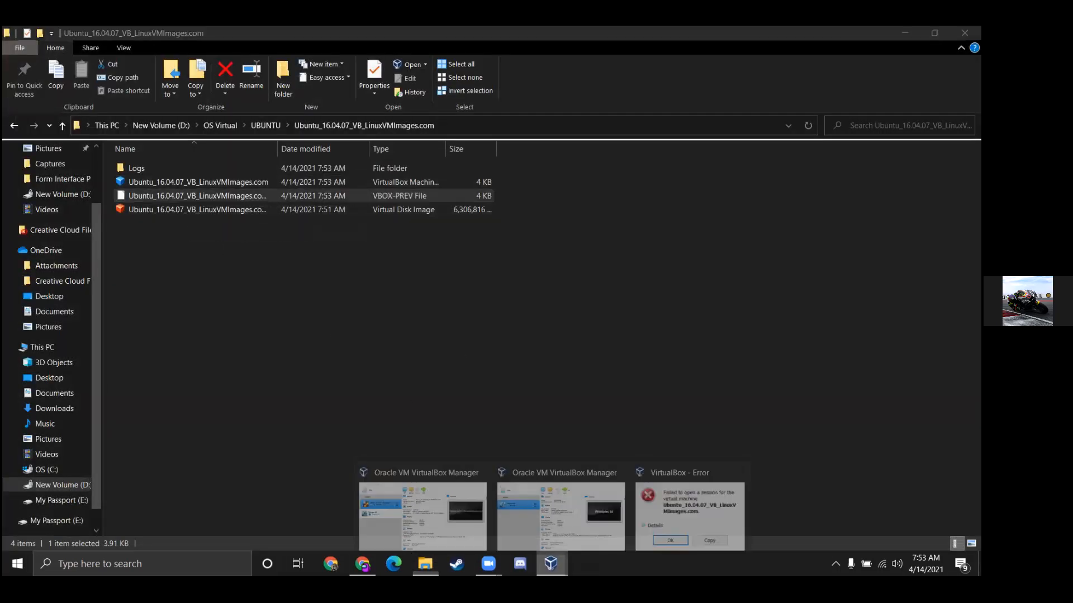
Expand the session error's details, showing the USB 2.0 controller was not found, then close it
click(673, 532)
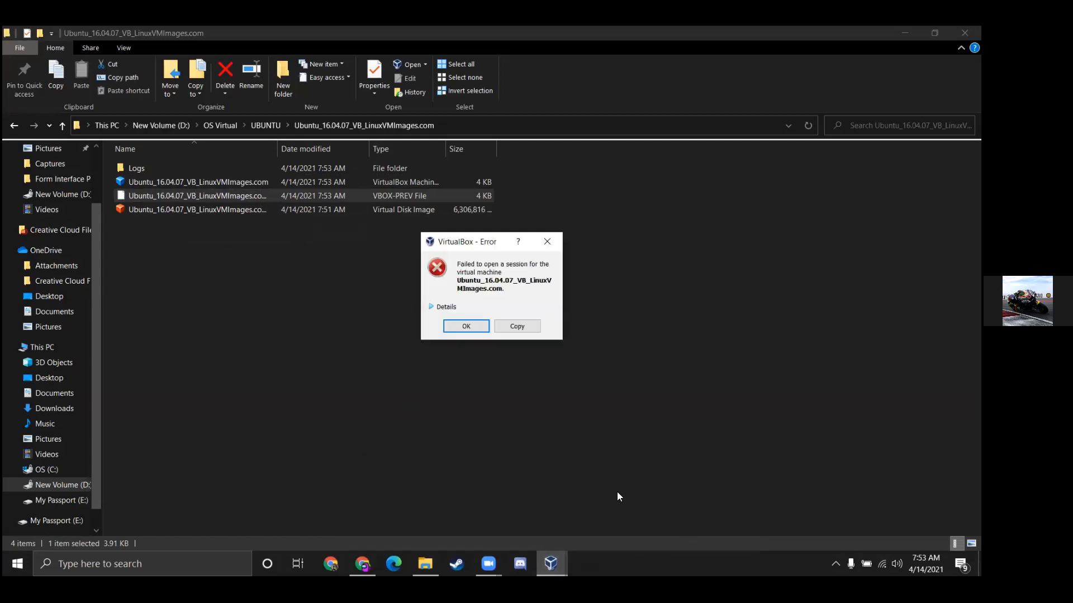
click(432, 307)
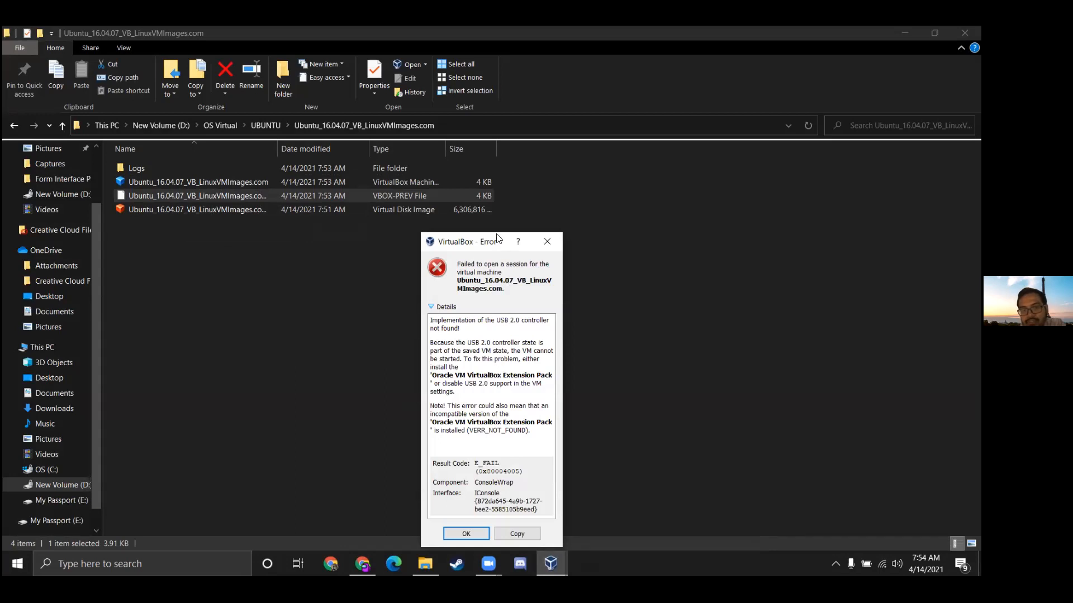
drag(497, 238, 592, 154)
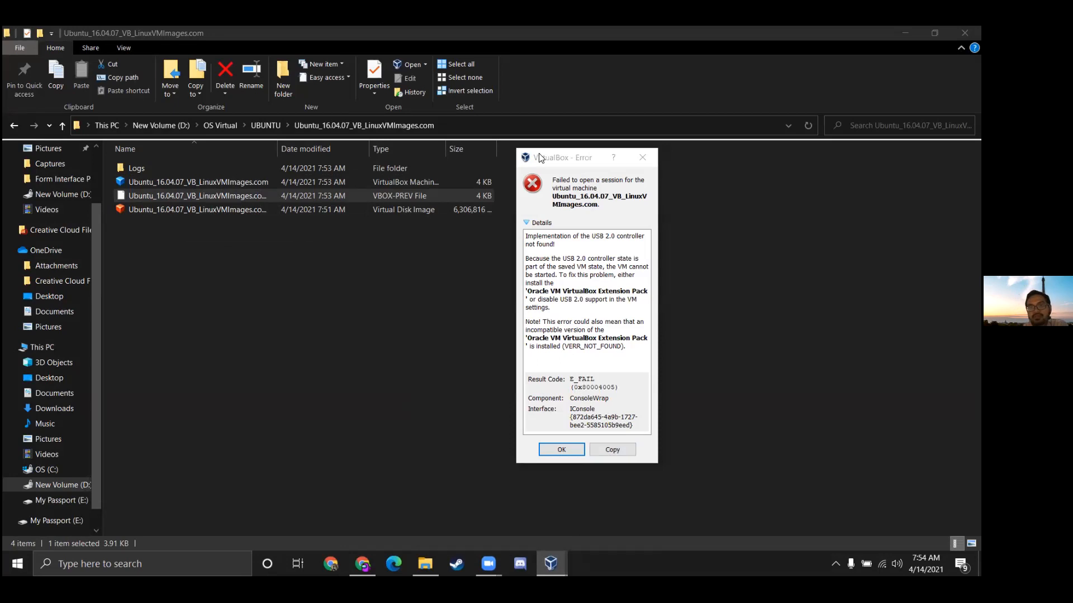
click(643, 157)
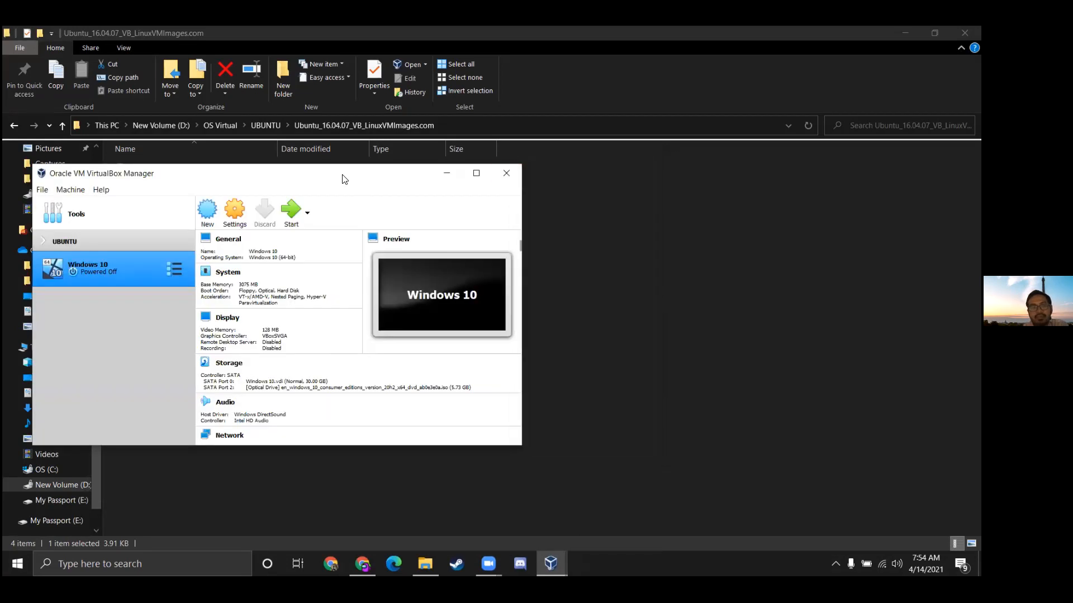
Move the VirtualBox Manager window rightward into view
drag(345, 179, 524, 174)
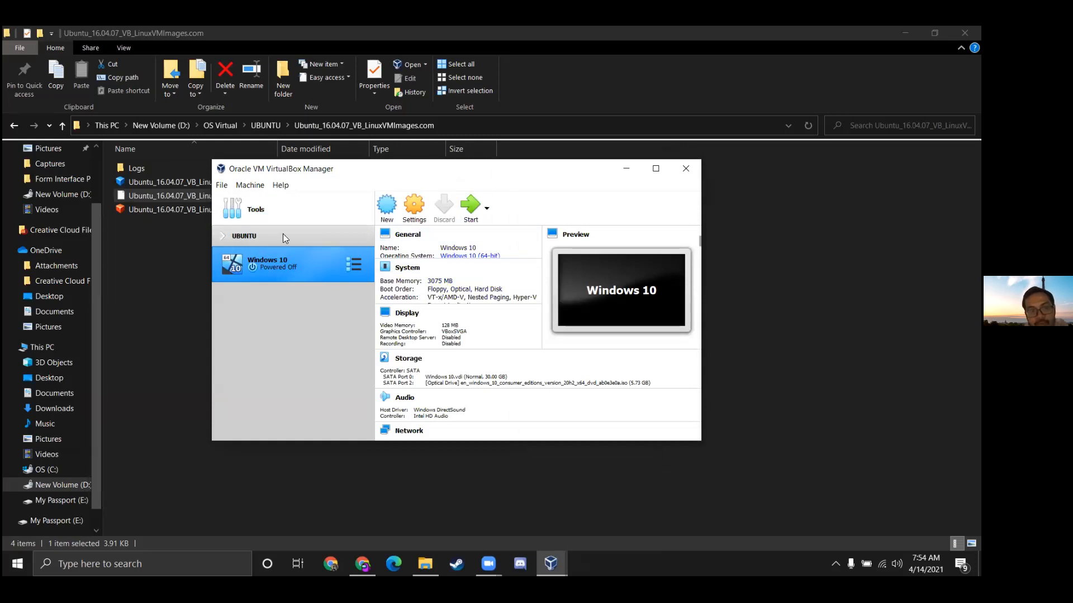
drag(477, 175, 650, 195)
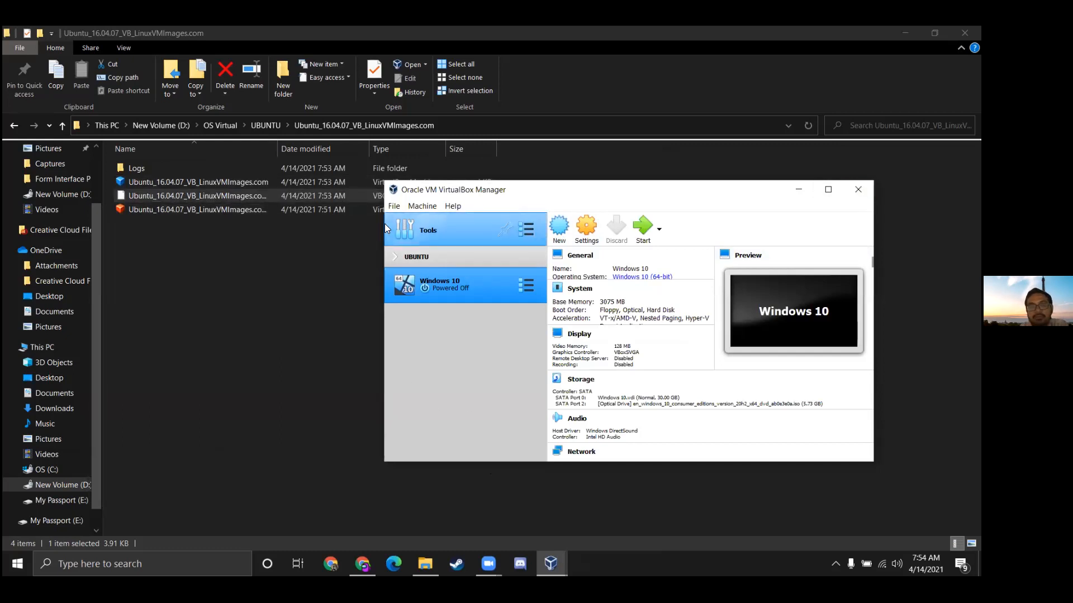
click(430, 209)
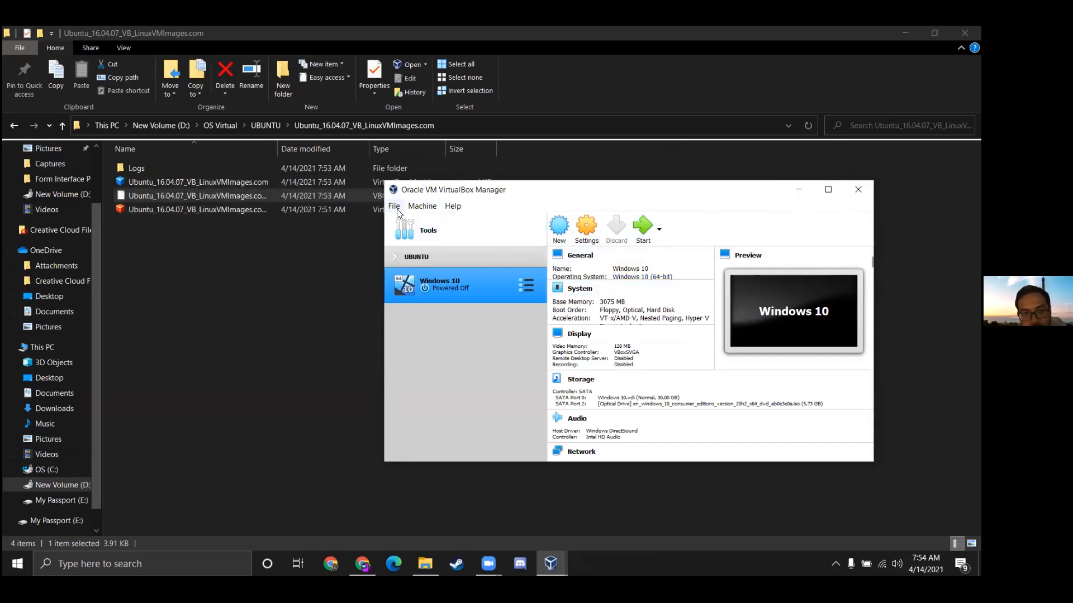
Select the Ubuntu VM in the UBUNTU group and uncheck Enable USB Controller in its USB settings
click(416, 256)
click(393, 255)
click(466, 283)
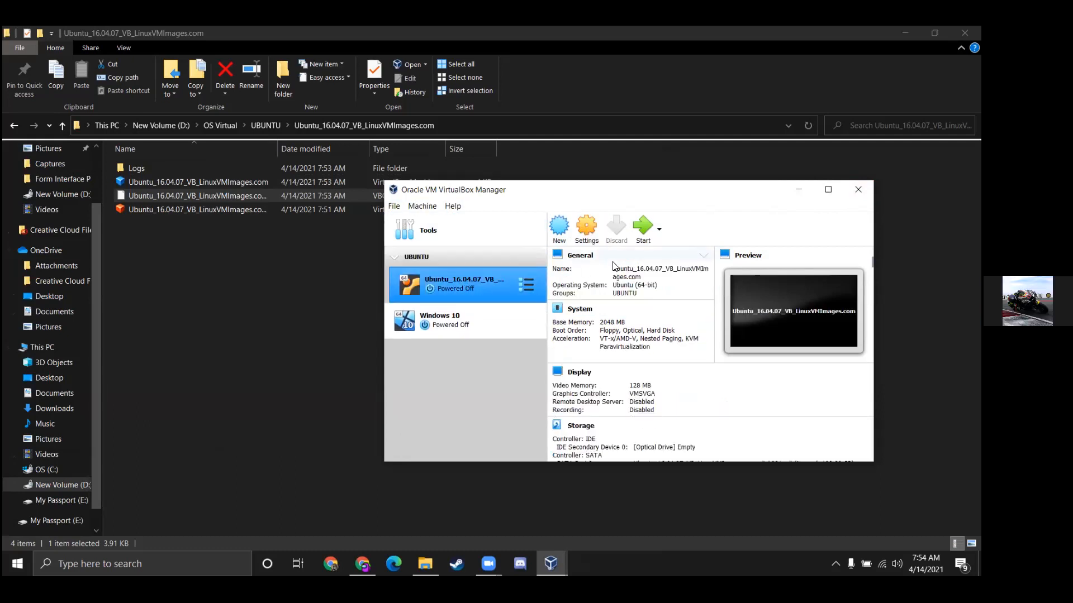
click(593, 232)
click(593, 227)
click(557, 229)
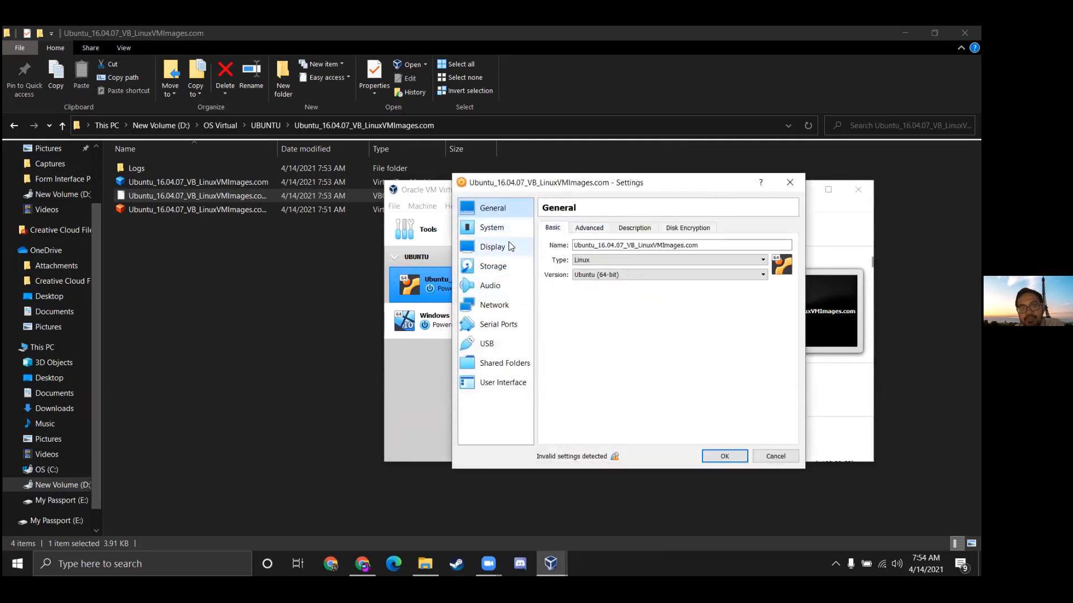
click(487, 344)
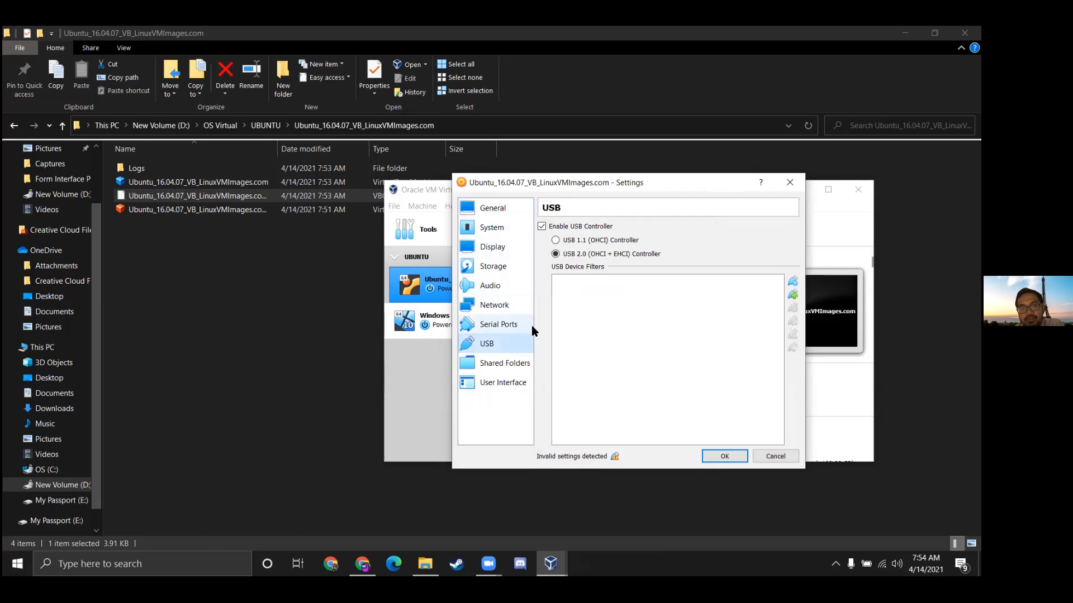
click(555, 255)
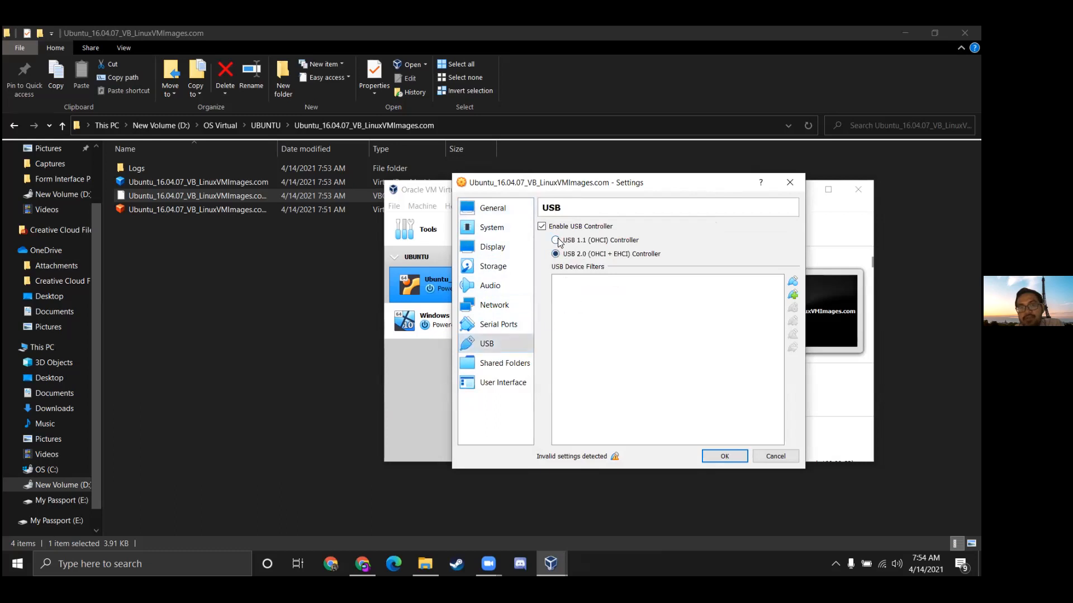
click(542, 227)
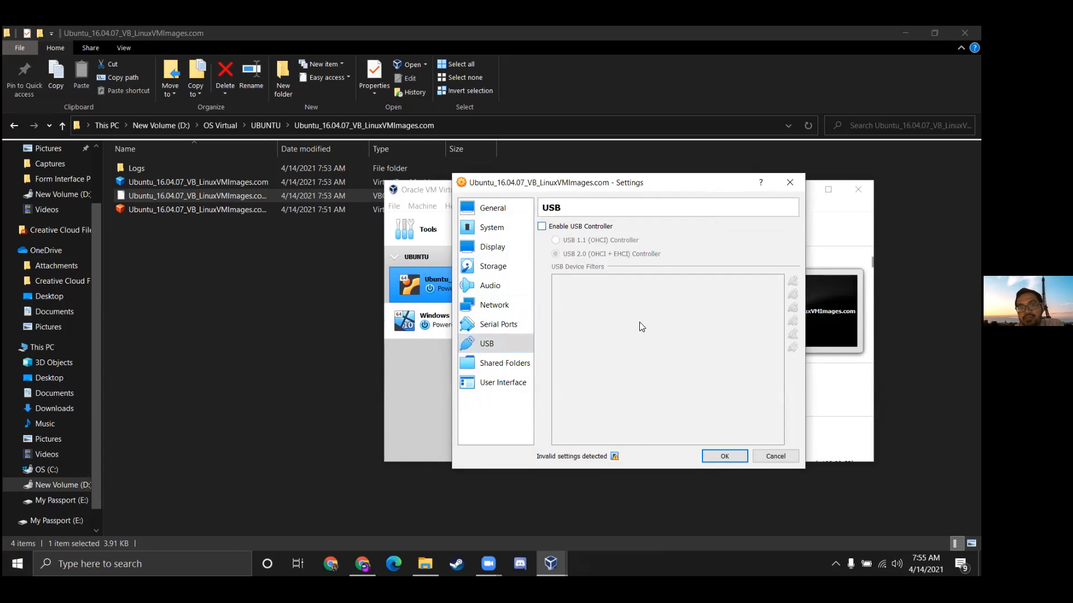
click(726, 457)
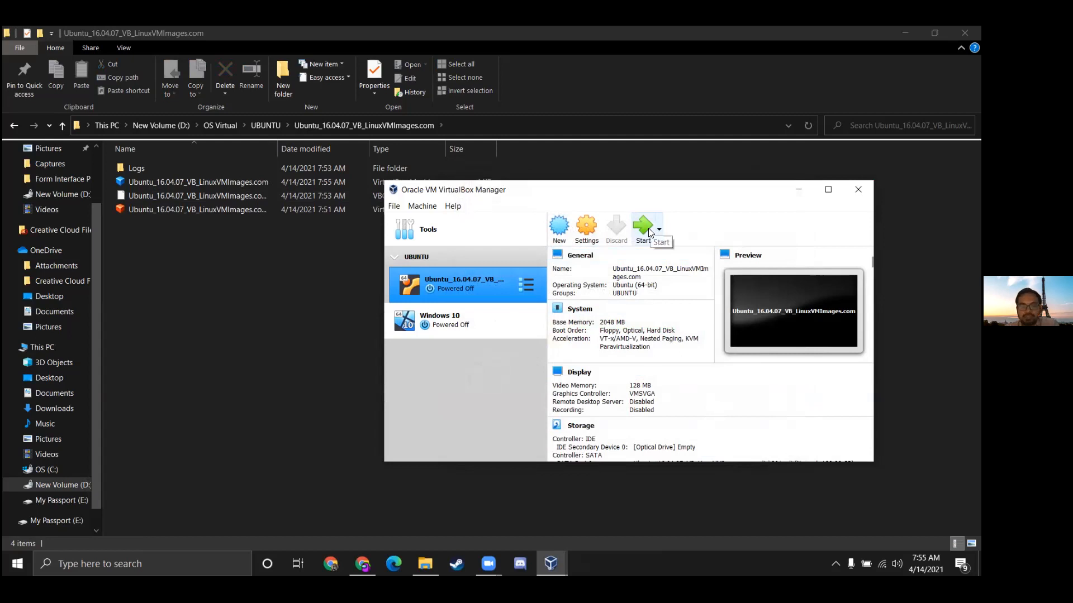
Close the duplicate Manager window, confirm USB stays disabled in Settings, and start the Ubuntu VM
click(551, 564)
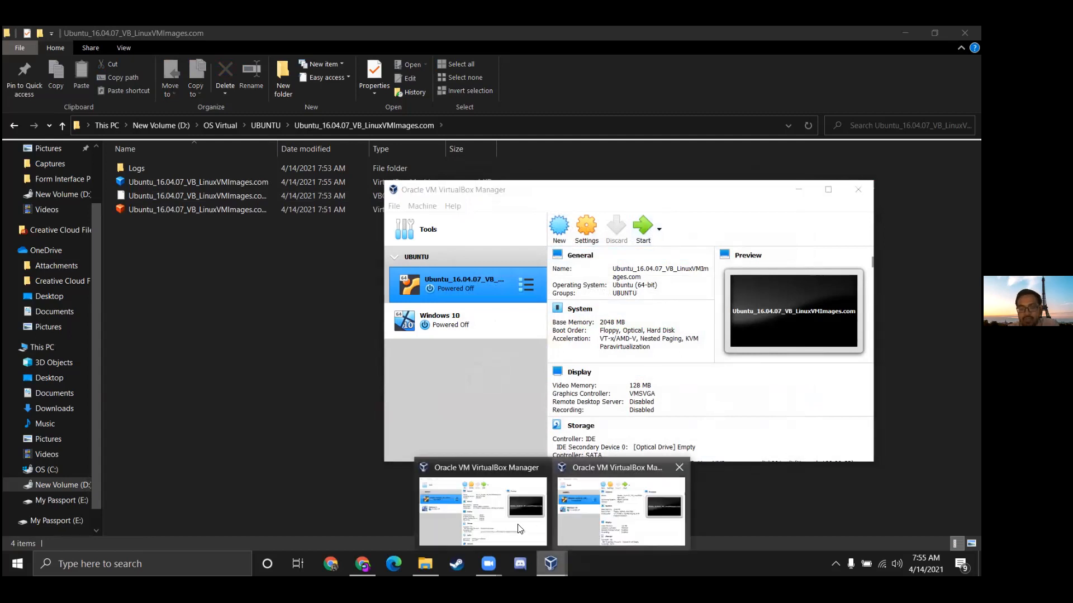
click(682, 467)
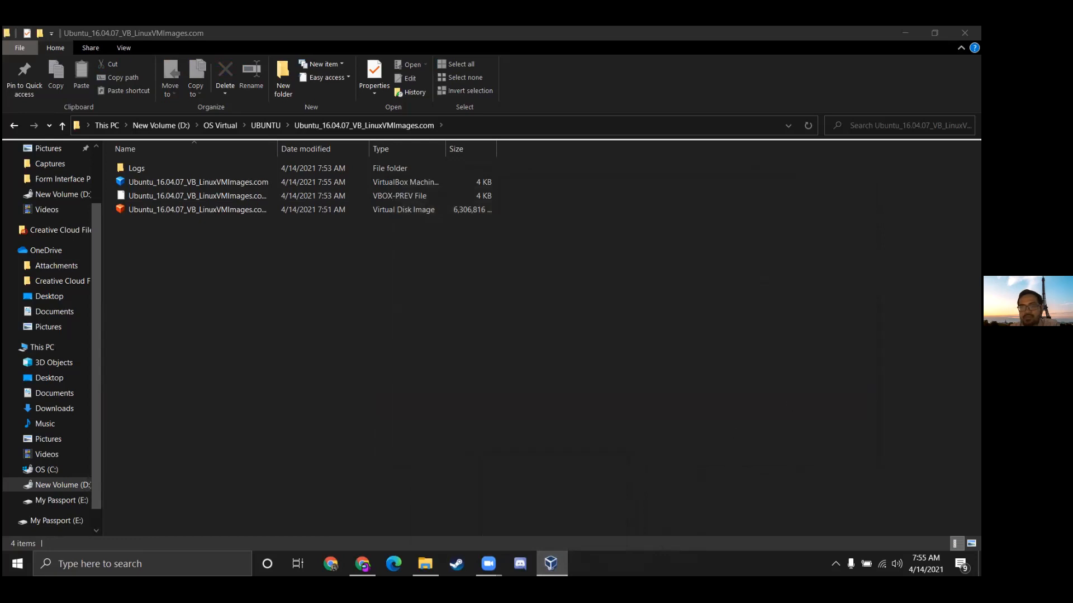
click(383, 219)
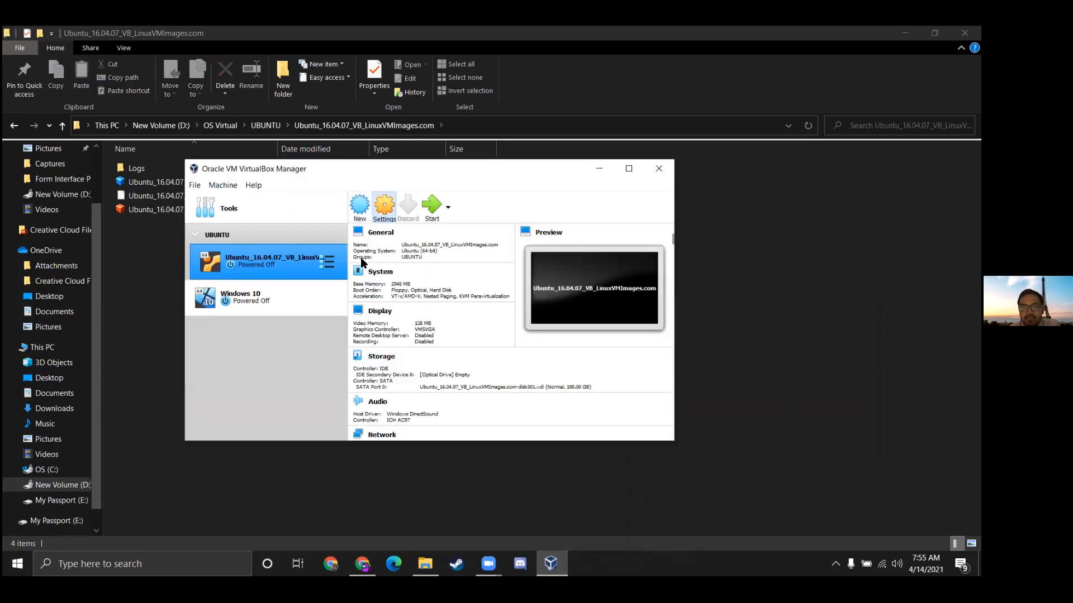
click(289, 322)
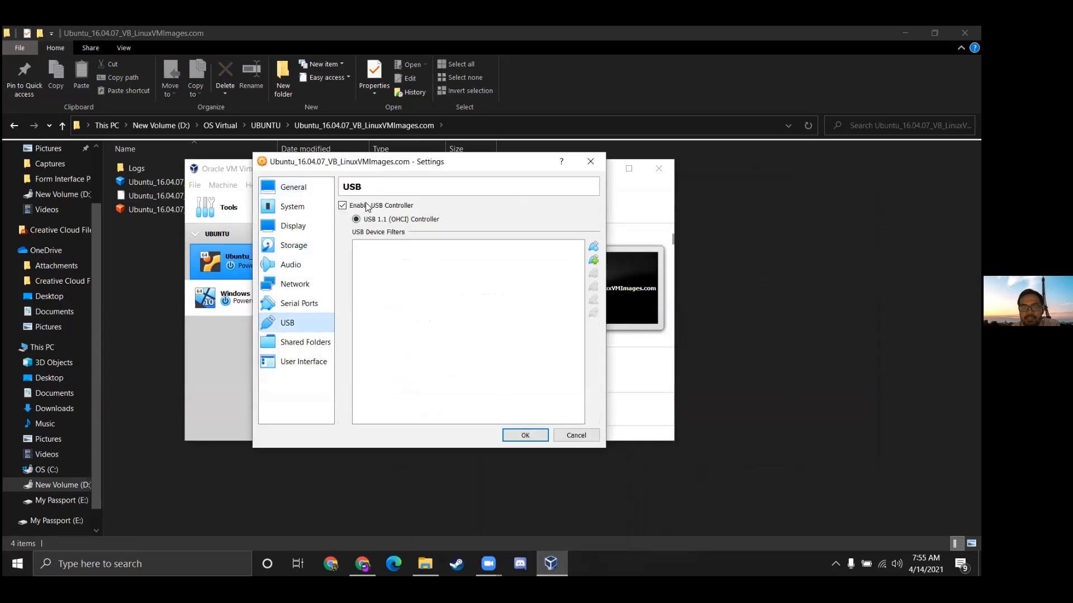
click(540, 433)
click(433, 209)
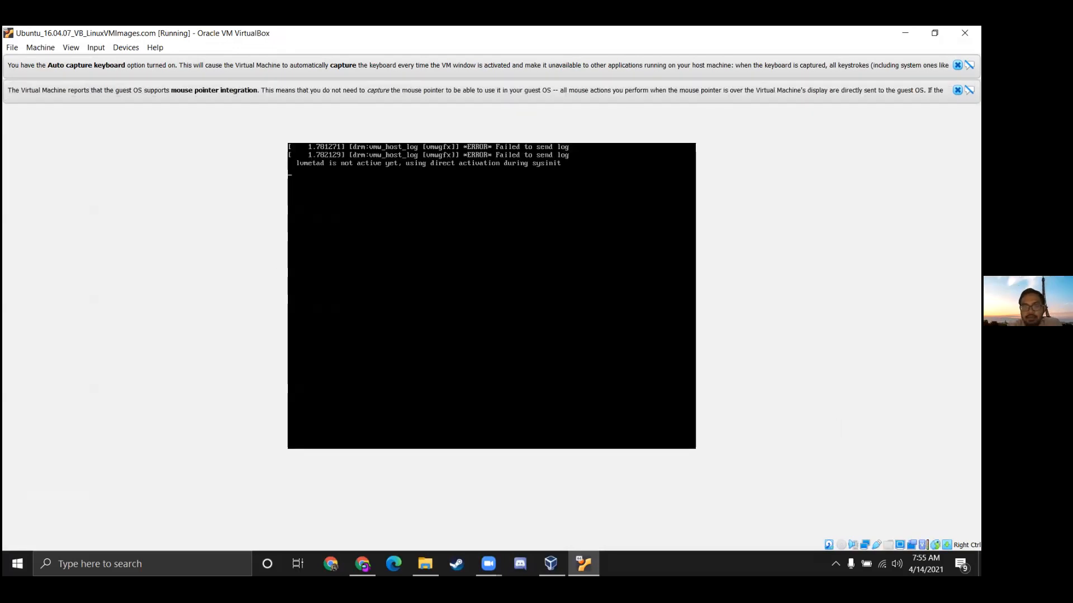
Restore the booting Ubuntu VM window from maximized and center it on screen
click(934, 32)
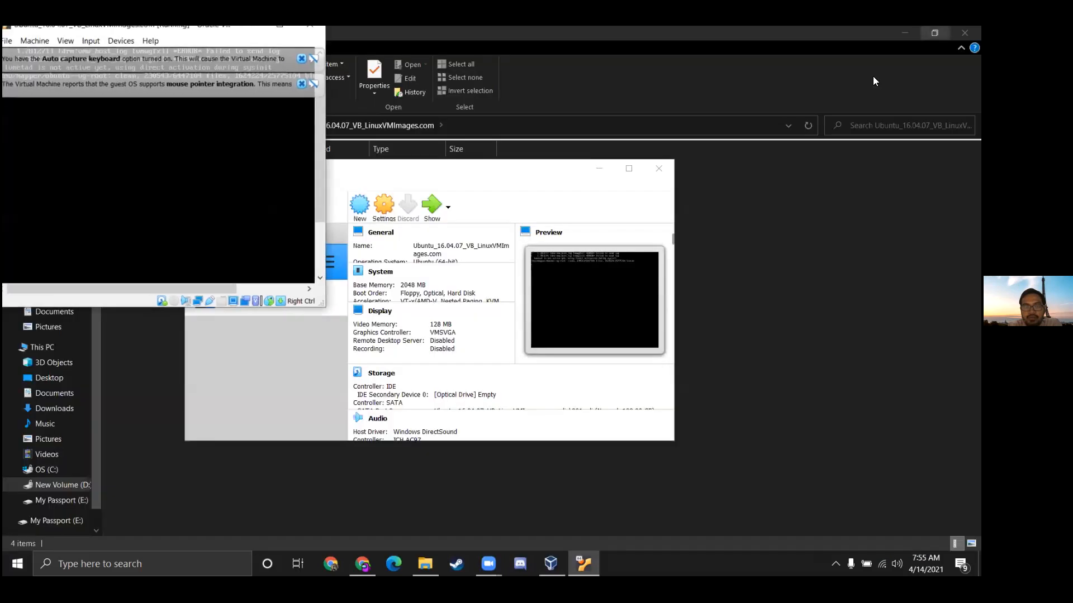
drag(146, 32, 534, 144)
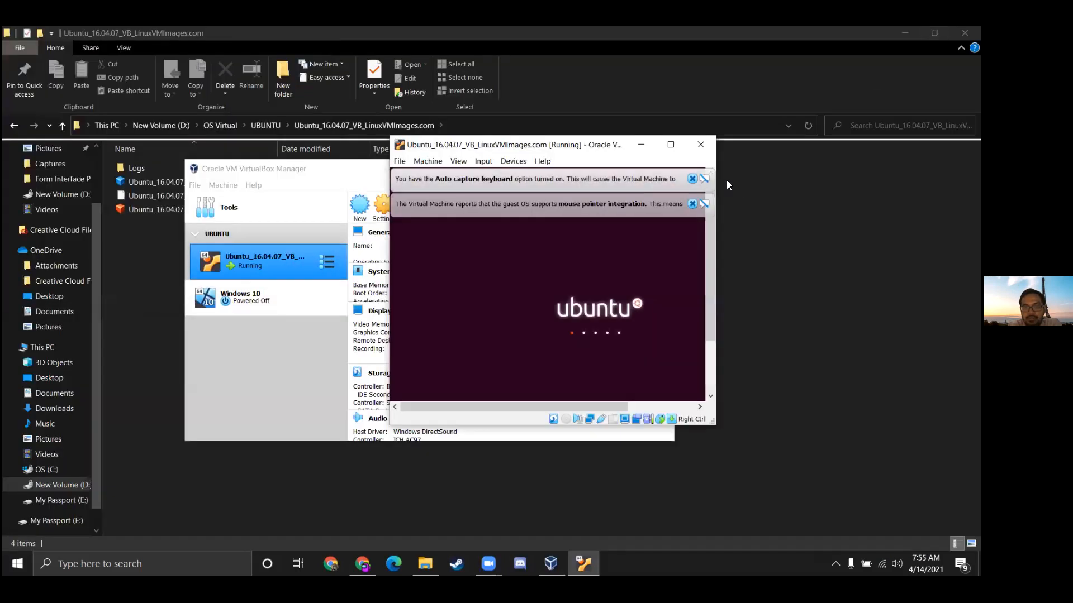
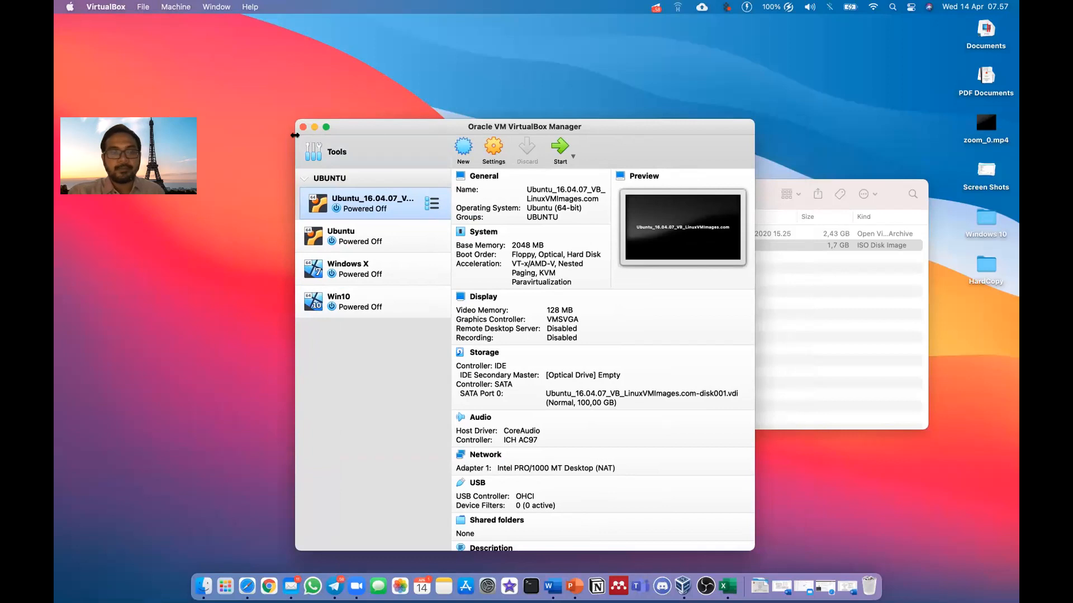
Minimize the Linux folder window, reposition the VirtualBox Manager, and start the New machine wizard
drag(387, 128, 364, 130)
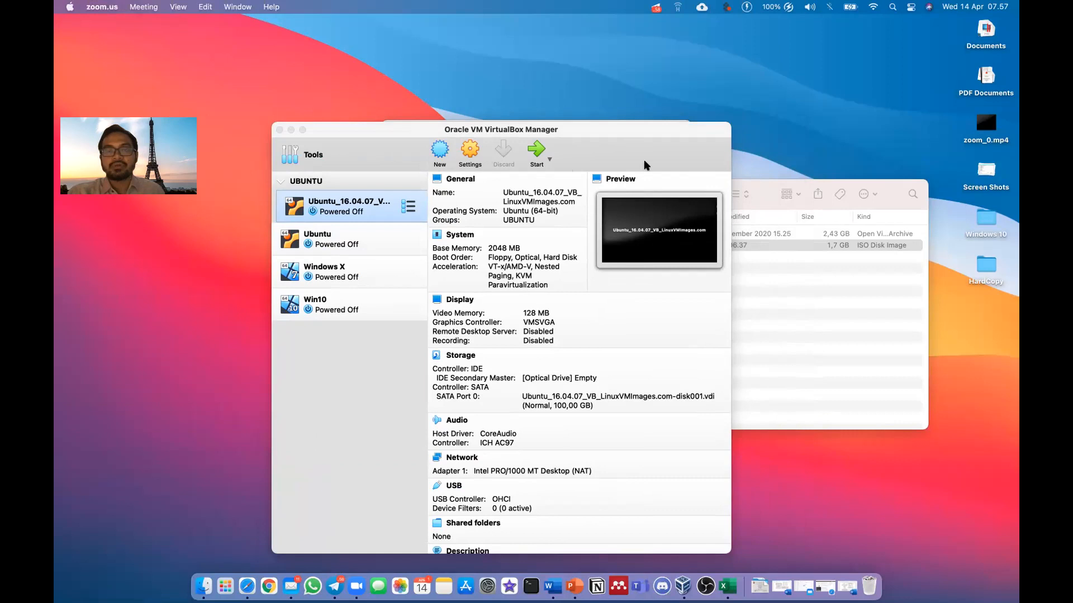
click(575, 128)
drag(617, 135, 542, 94)
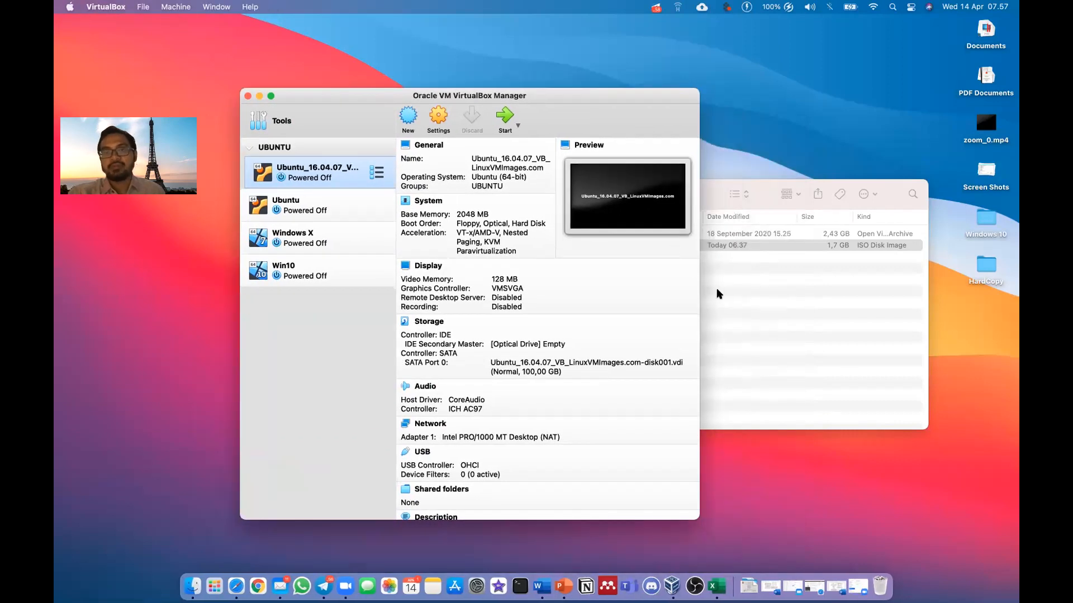
click(717, 289)
click(425, 194)
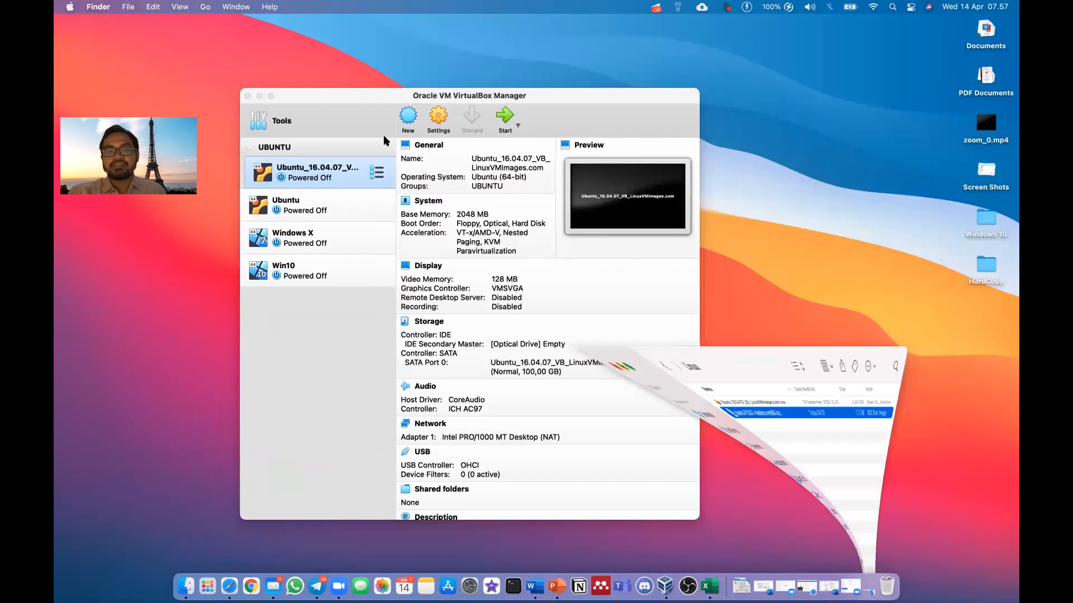
drag(366, 91, 432, 116)
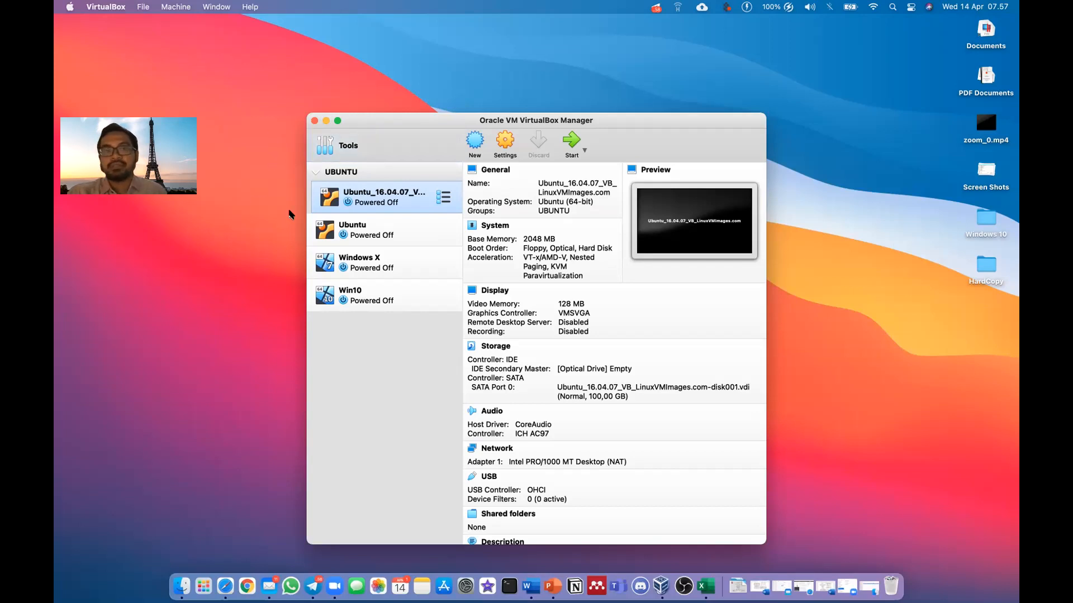
click(474, 148)
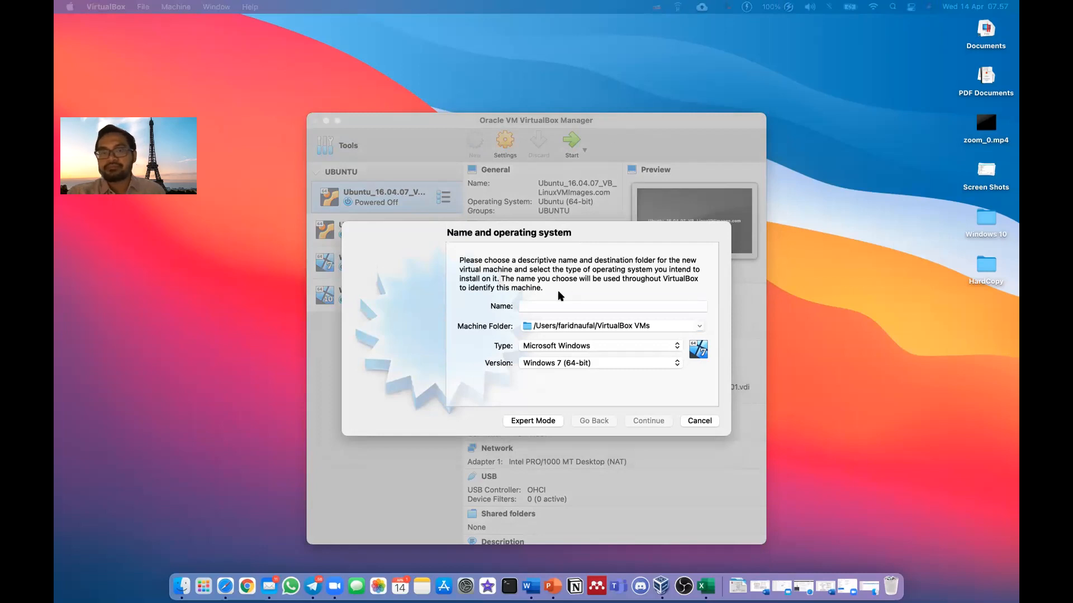
Name the new machine 'Ubuntu' followed by the student ID and name
click(550, 306)
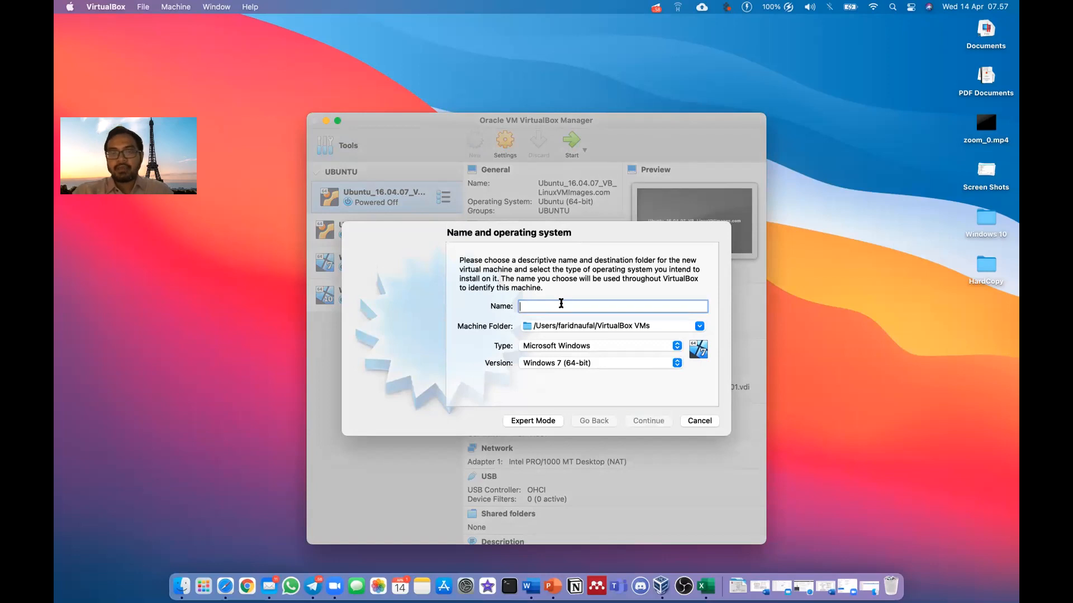
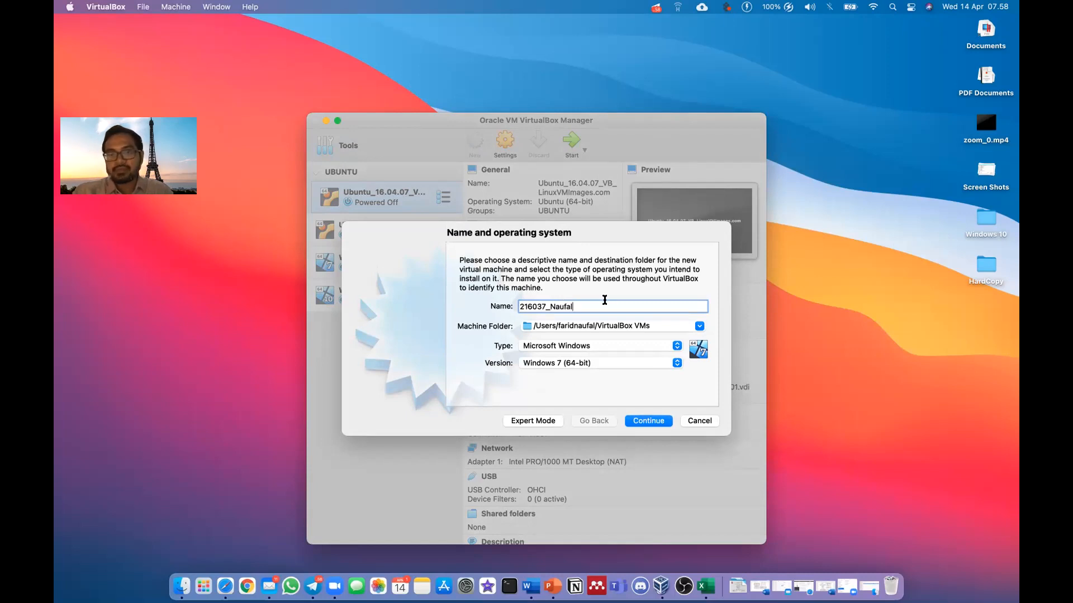
drag(576, 306, 519, 307)
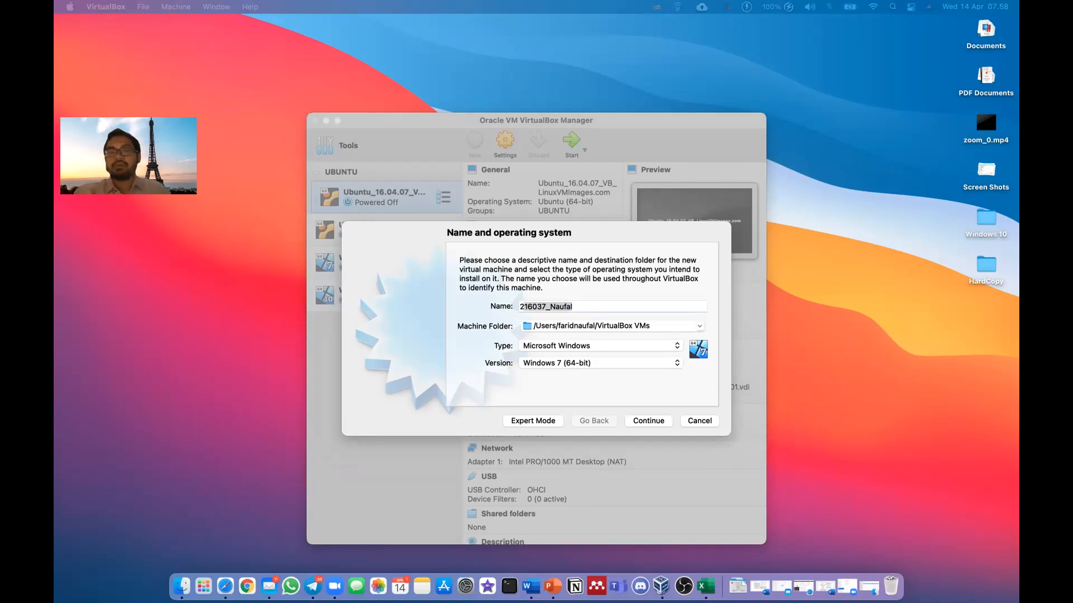
click(588, 308)
text(Ubn)
key(BackSpace)
text(untu)
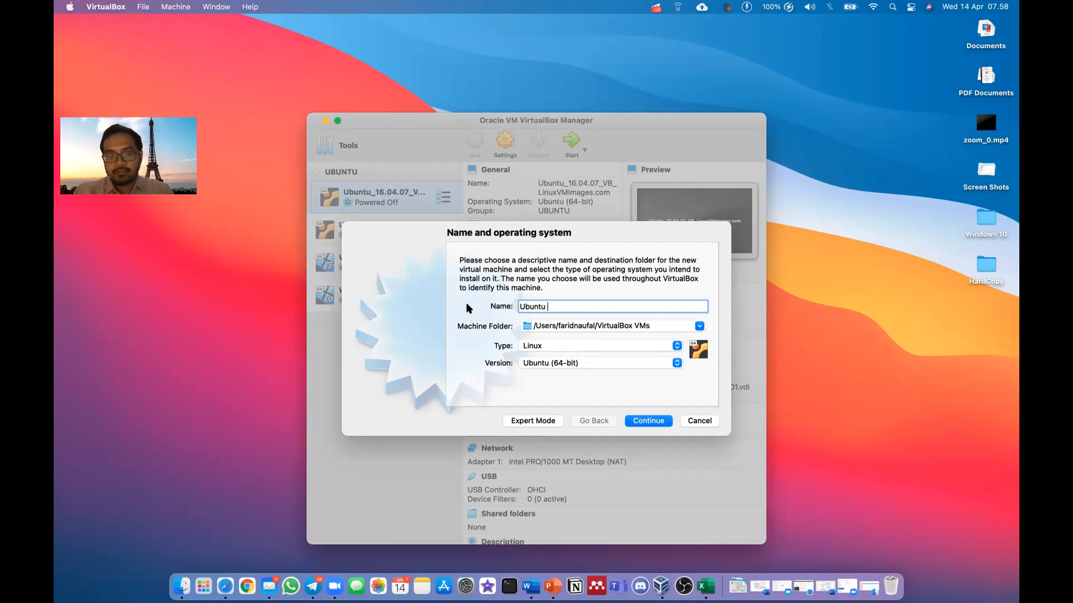
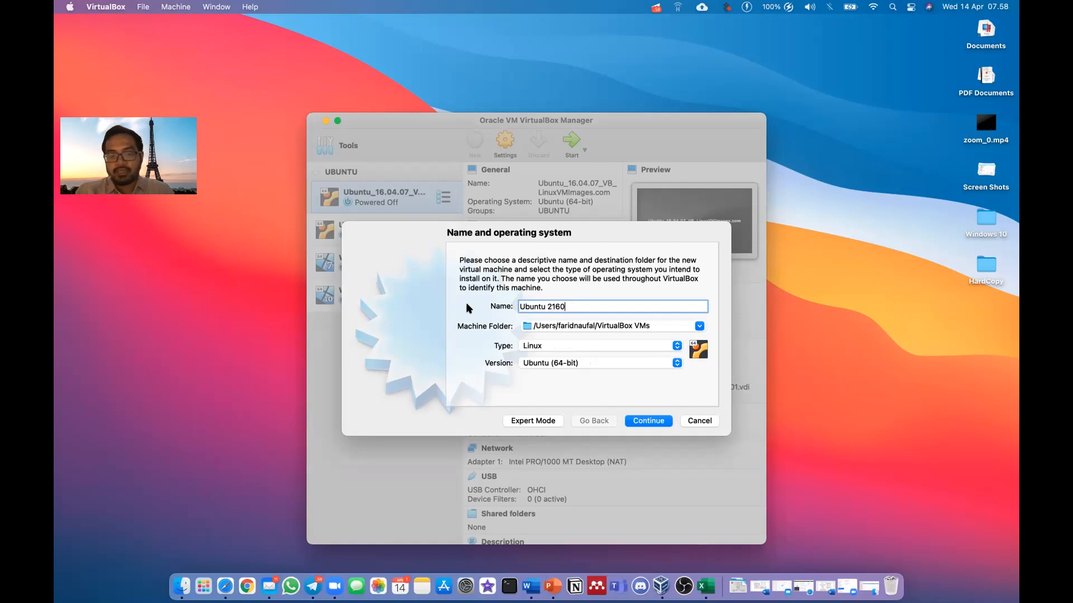
Keep Linux as the operating system type, then cancel the new-machine wizard
click(552, 346)
click(553, 347)
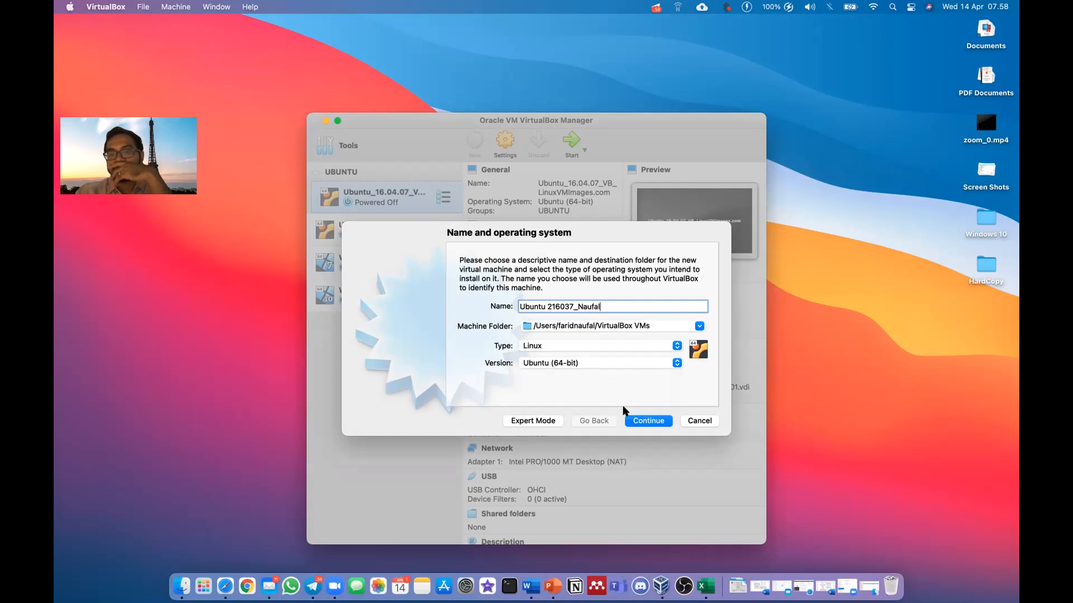
click(685, 420)
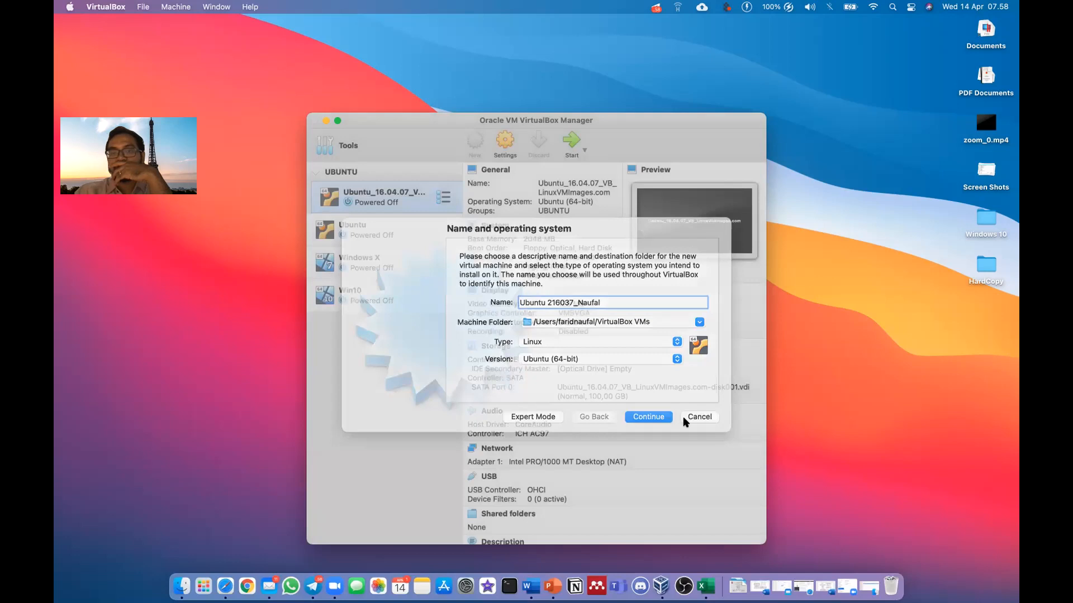
click(143, 10)
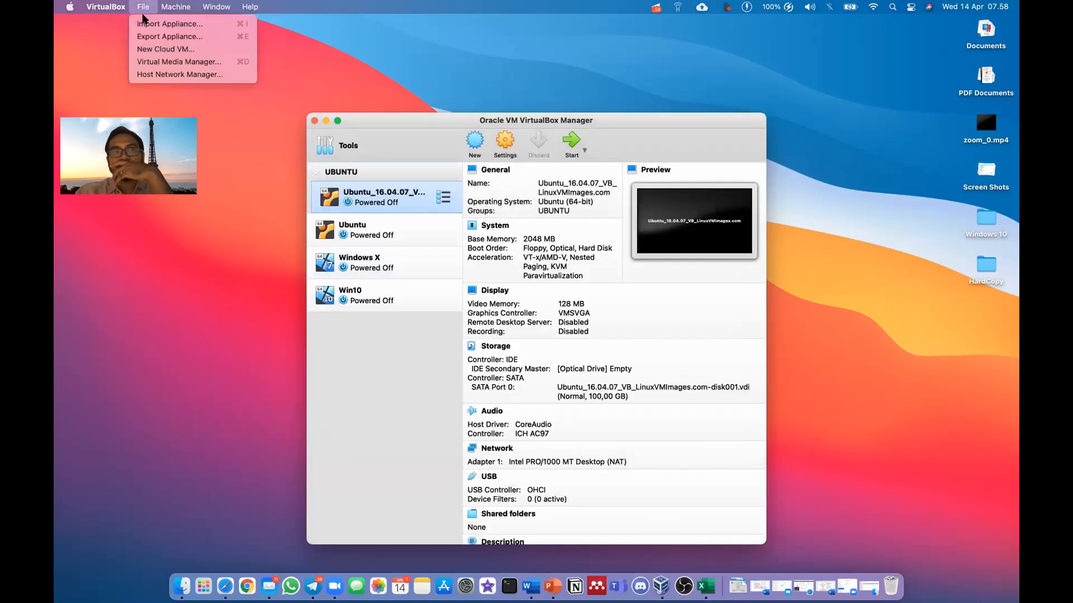
mouse_move(117, 7)
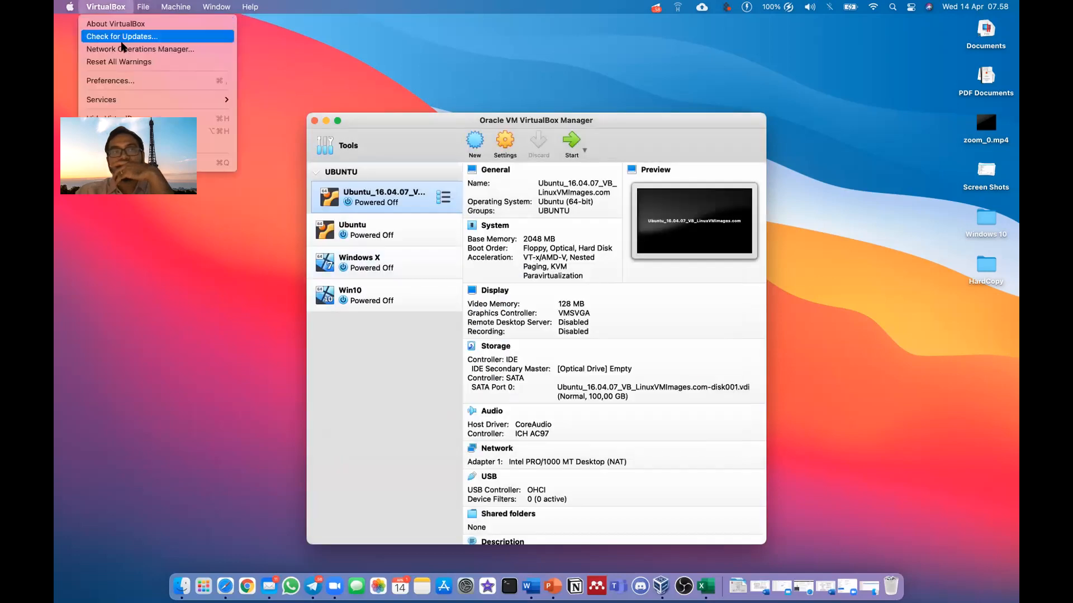
click(374, 131)
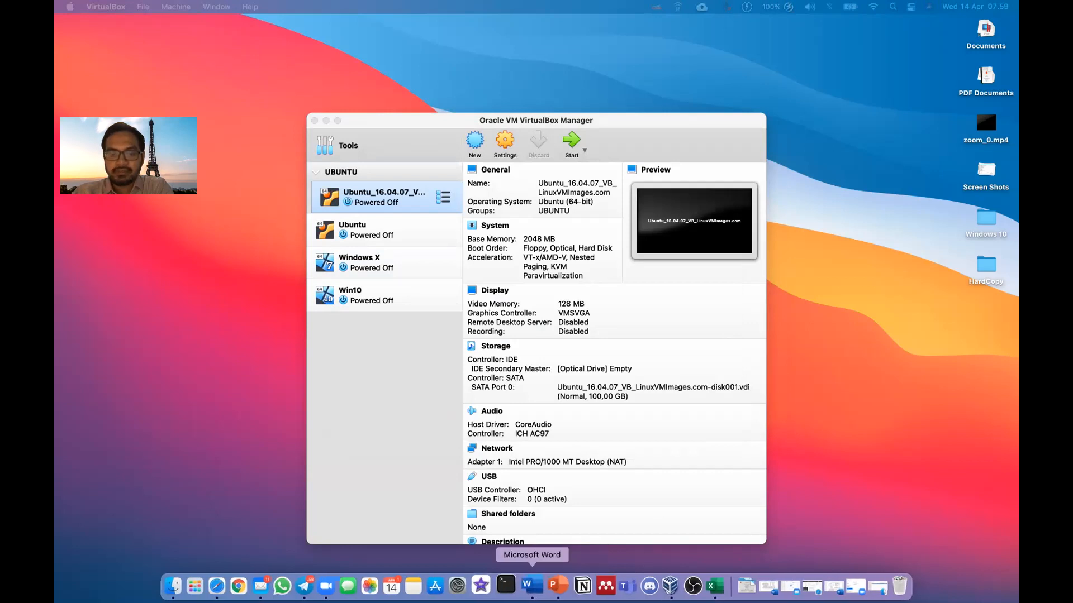
drag(545, 149, 681, 69)
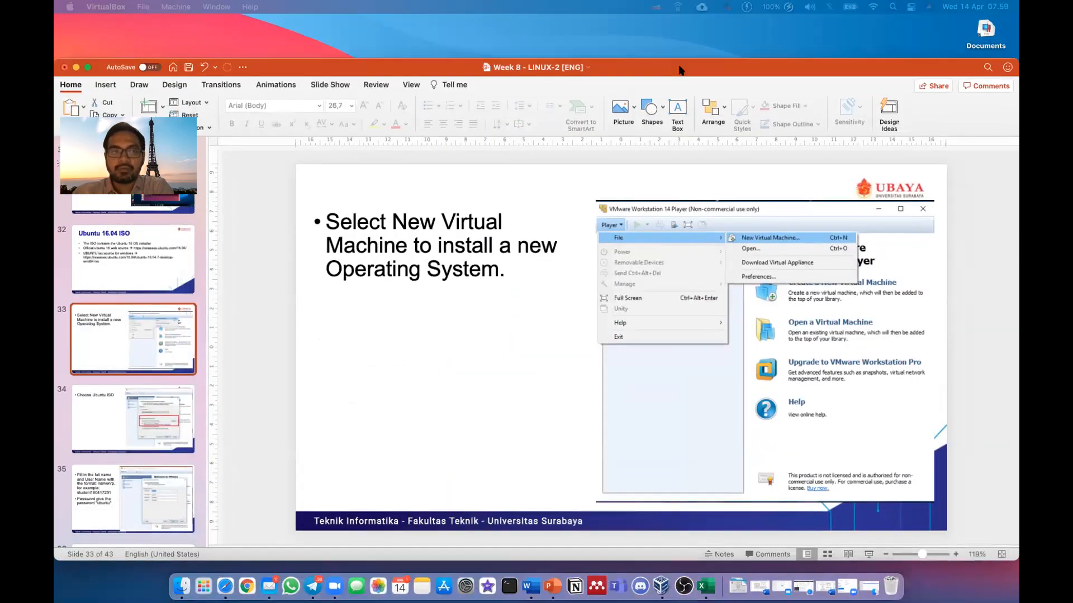
drag(897, 72, 56, 235)
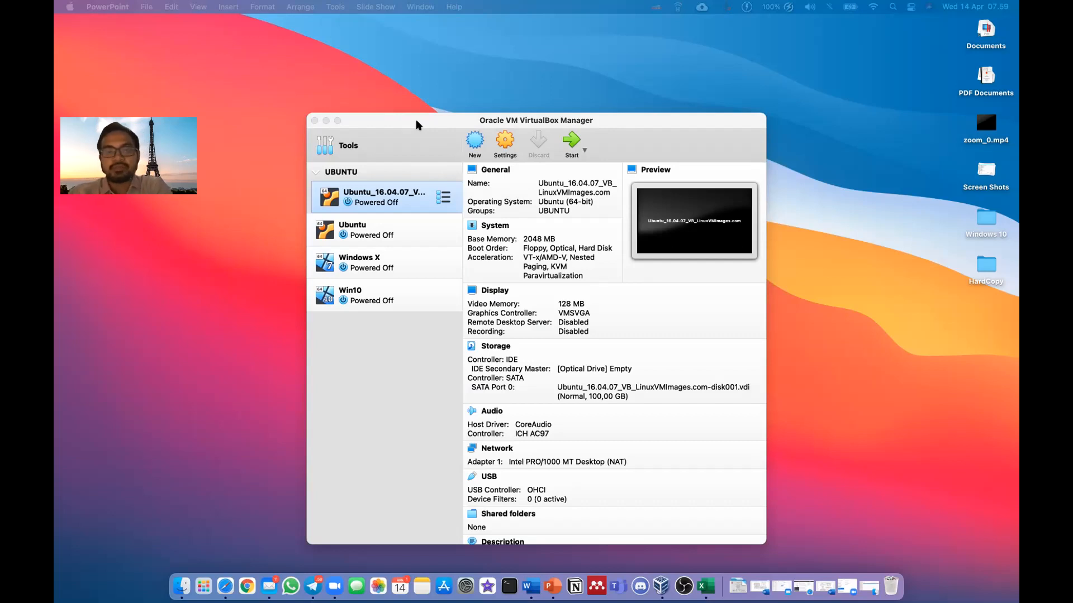
Reposition the VirtualBox Manager window and relaunch the New machine wizard
mouse_move(421, 117)
mouse_down()
mouse_move(435, 96)
mouse_move(412, 119)
mouse_up()
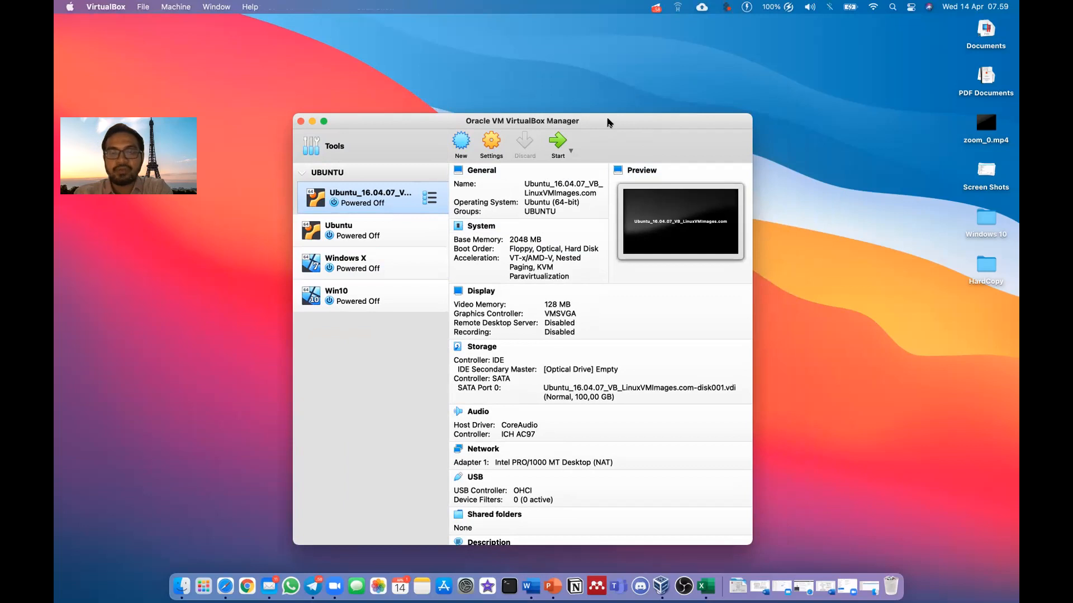
drag(607, 121, 632, 121)
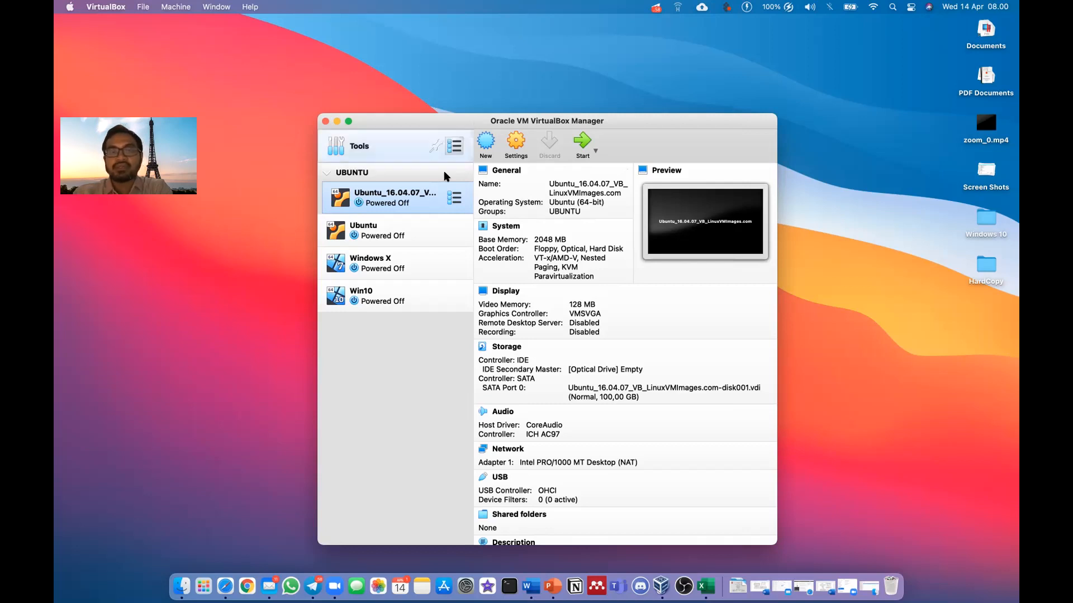
mouse_move(457, 147)
mouse_move(505, 123)
mouse_down()
mouse_move(462, 123)
mouse_move(503, 123)
mouse_up()
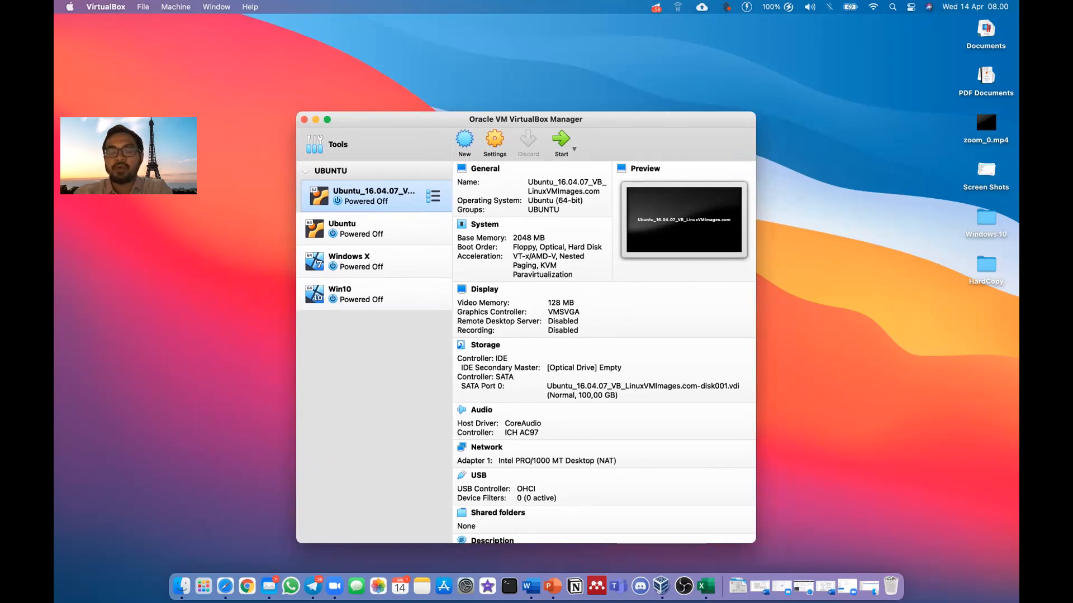
click(468, 141)
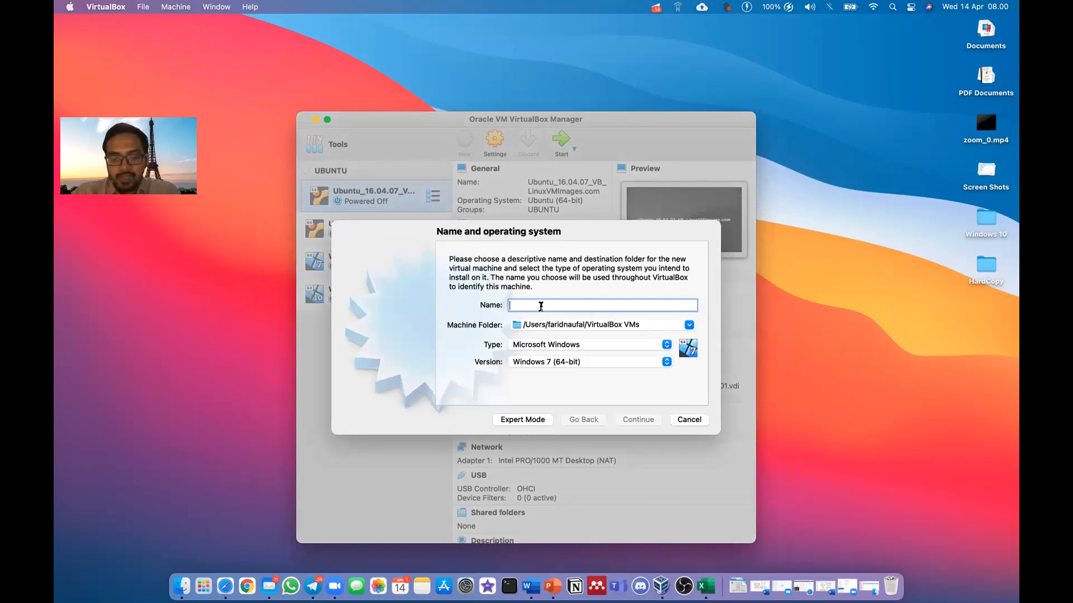
Name the machine 'Ubuntu' plus the student ID, keep Ubuntu (64-bit), and continue
text(Ubuntu )
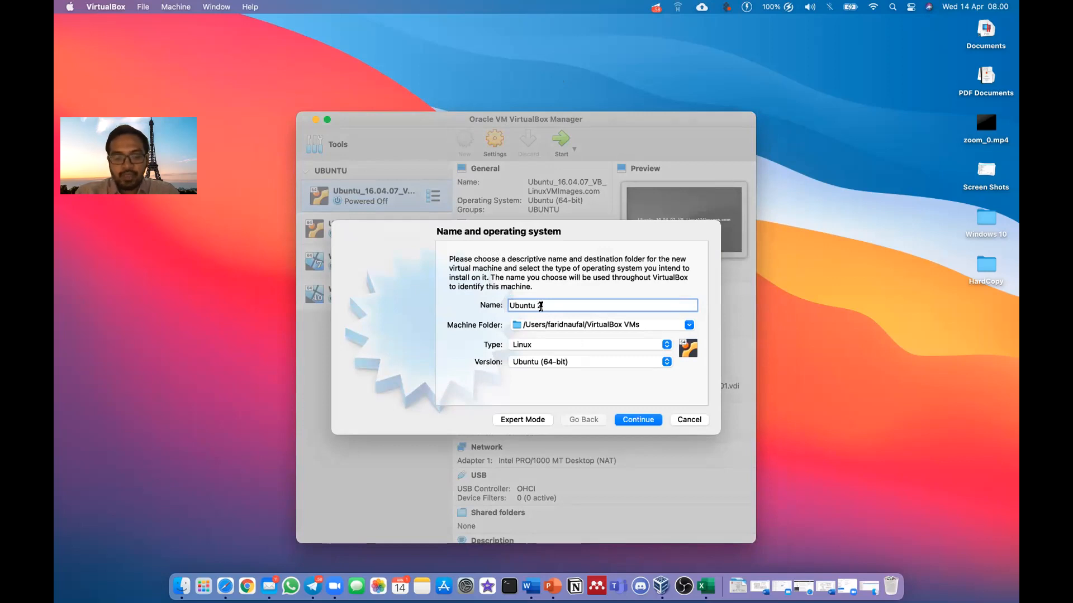
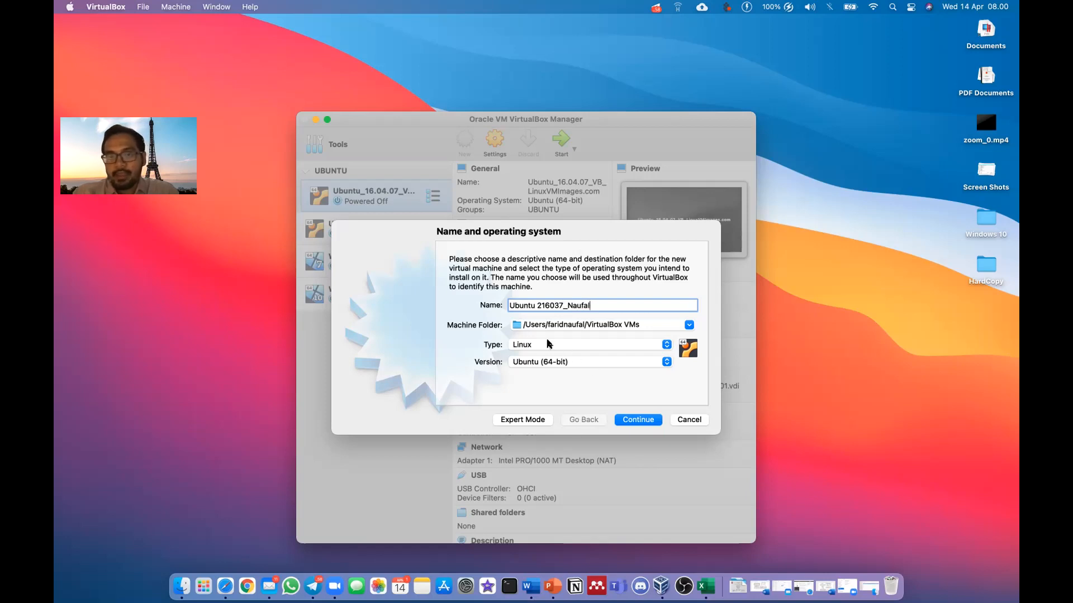
click(524, 364)
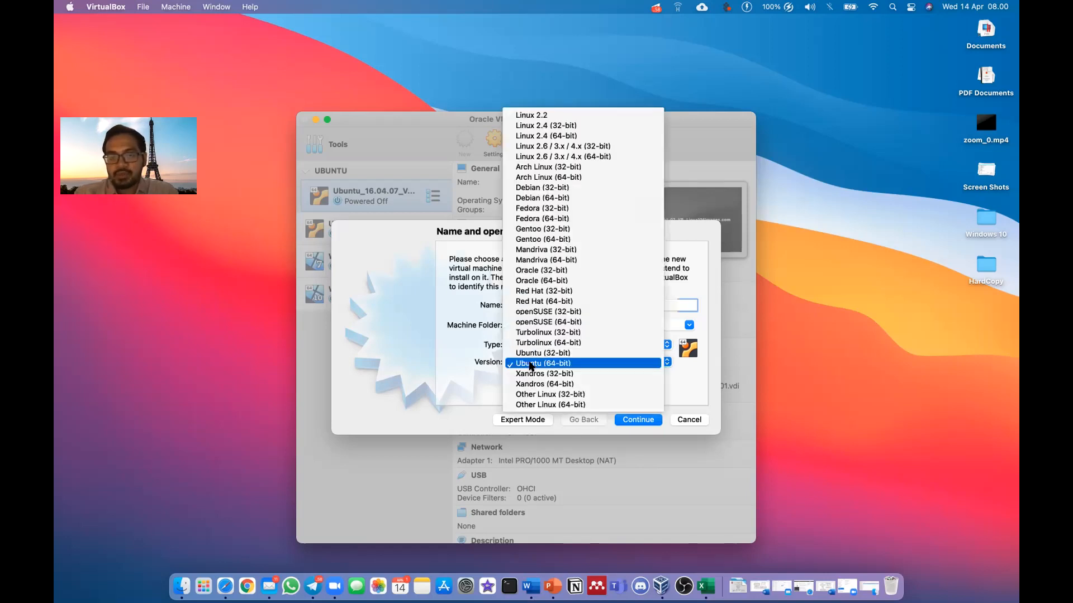
click(562, 366)
click(628, 420)
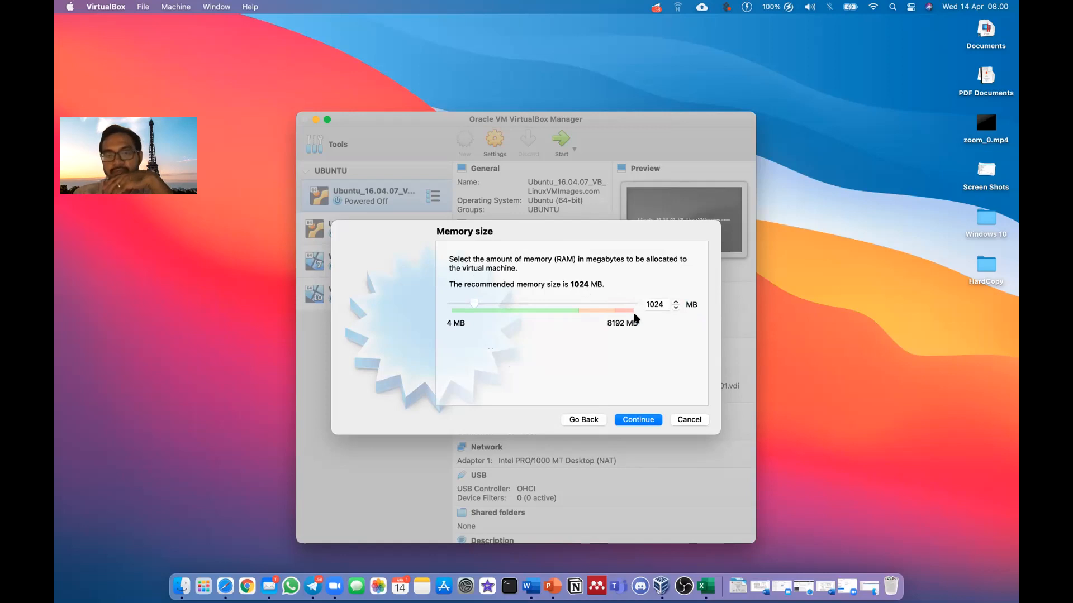
Set the machine's memory size to 2048 MB
click(647, 302)
drag(662, 303, 610, 306)
text(2048)
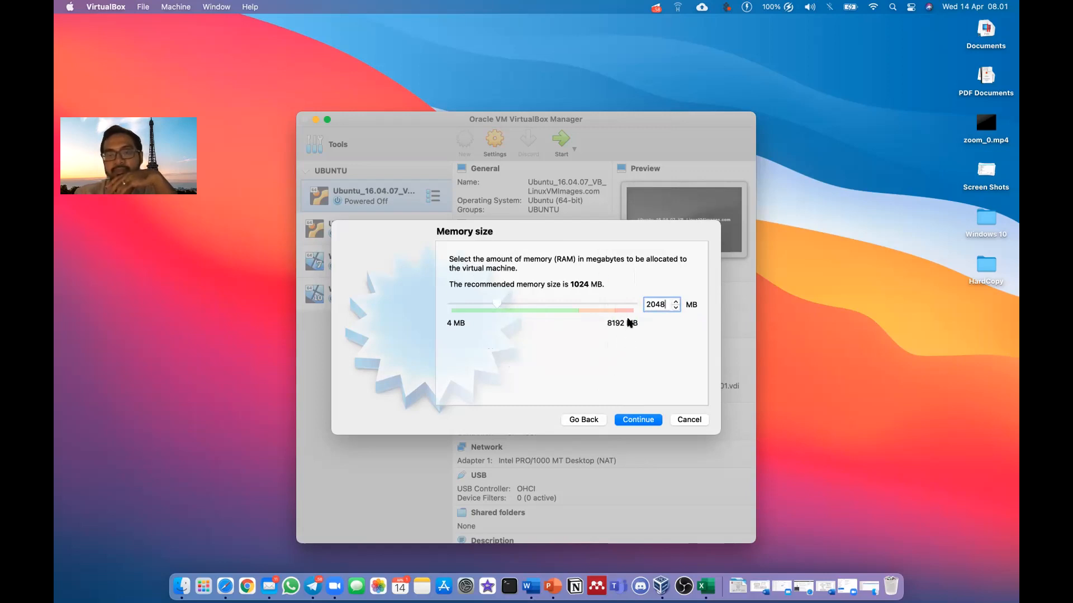
click(627, 419)
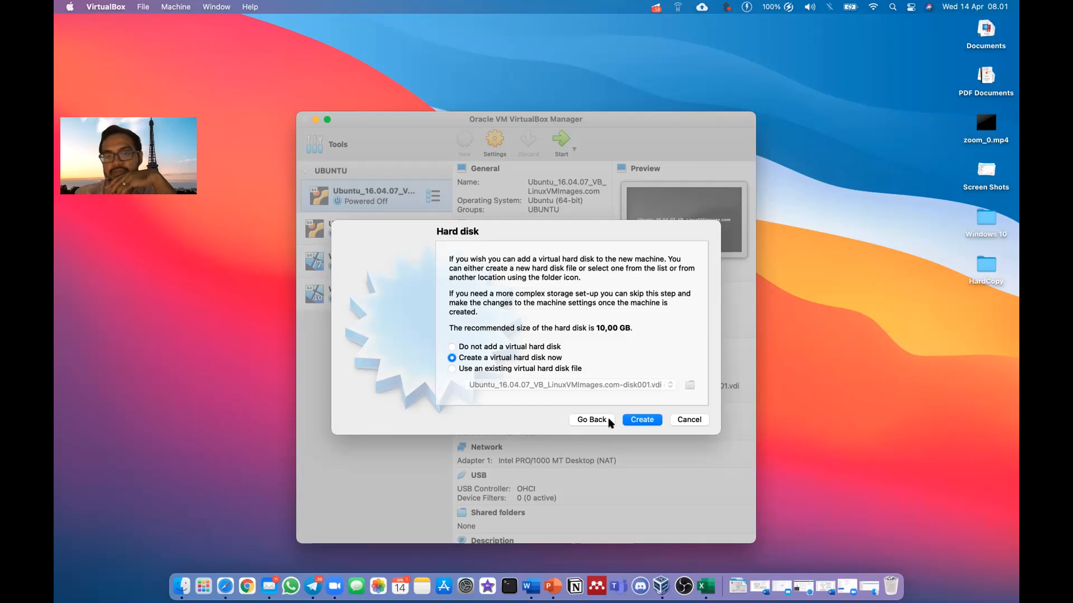
Create a new dynamically allocated 10 GB VDI virtual hard disk
click(633, 424)
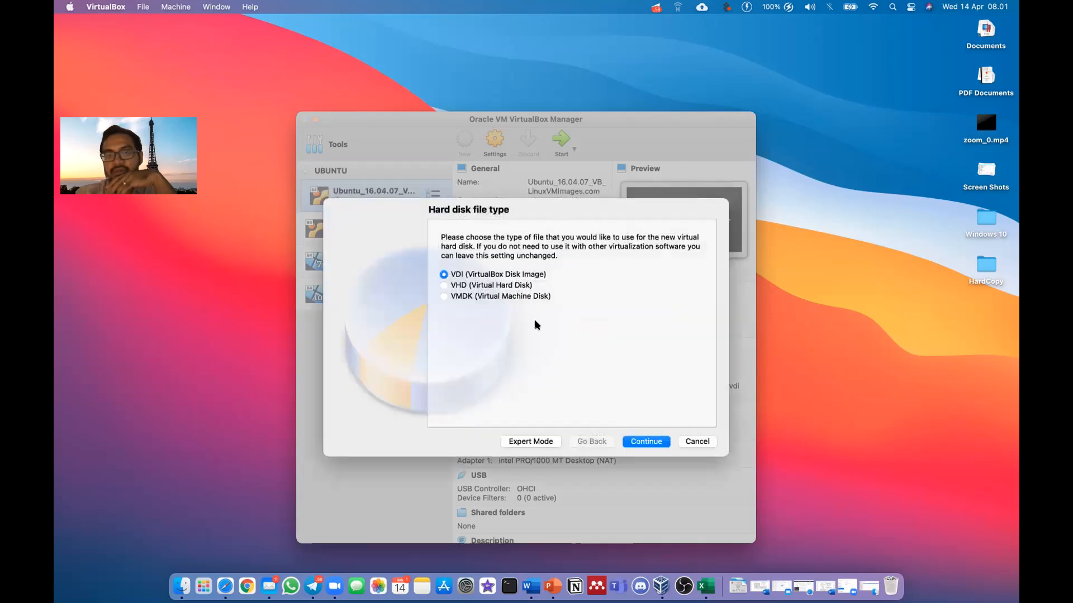
click(641, 445)
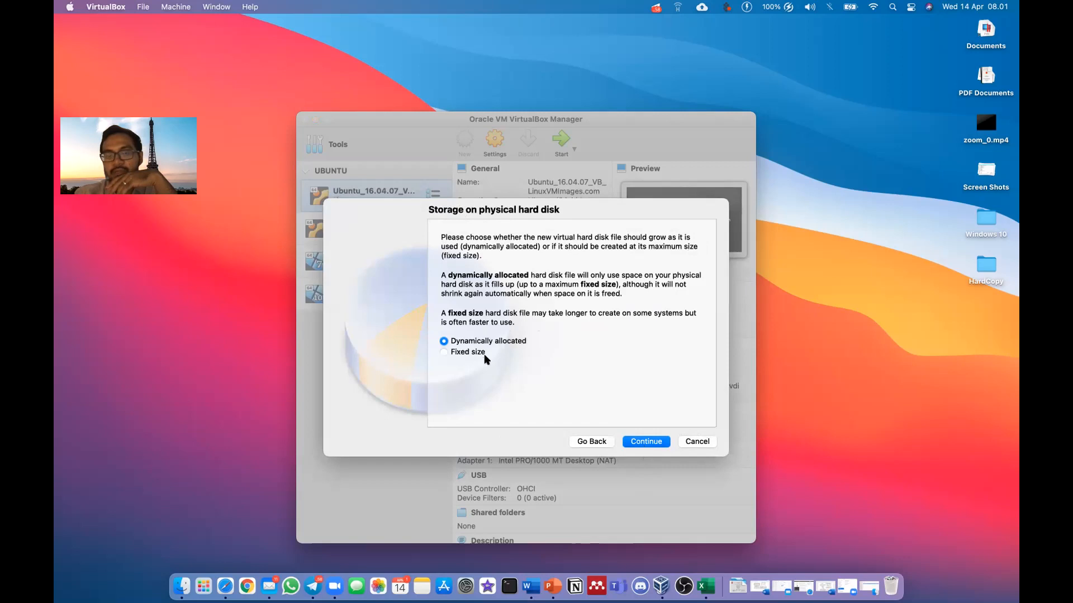
click(642, 441)
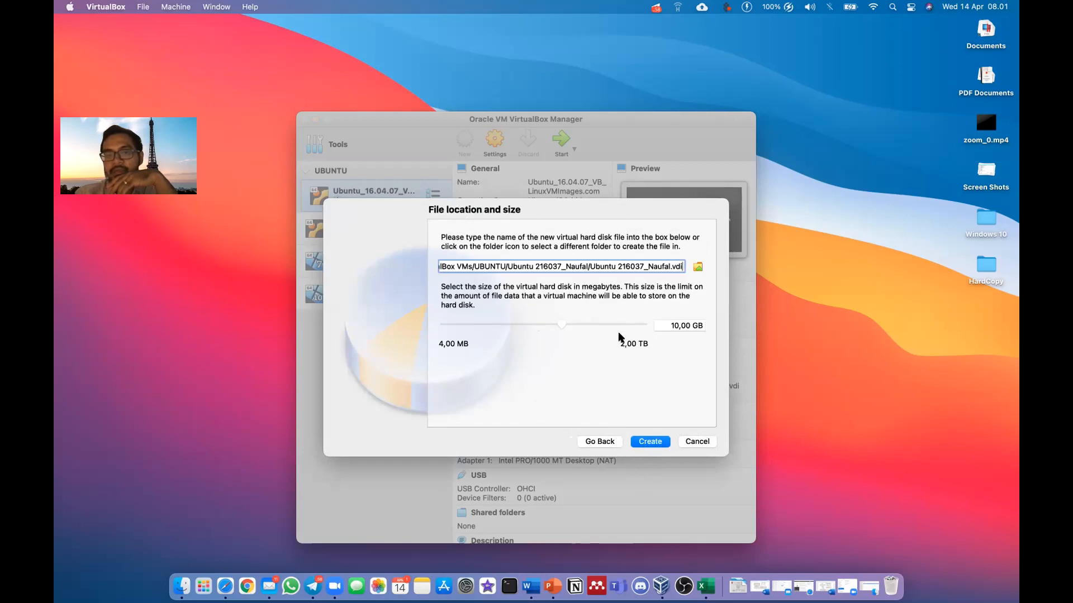
click(673, 326)
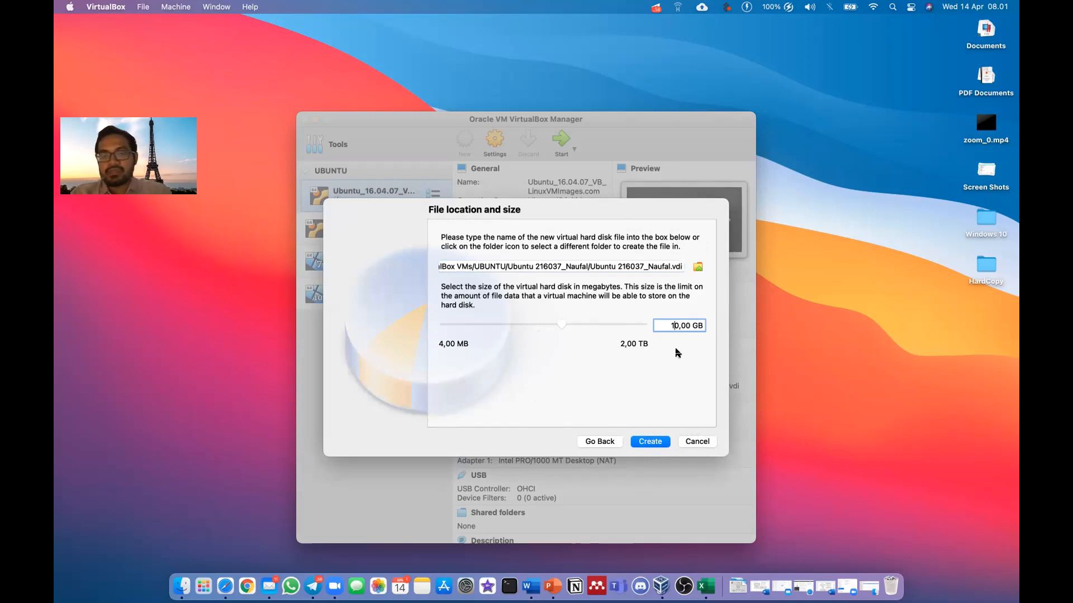
click(645, 443)
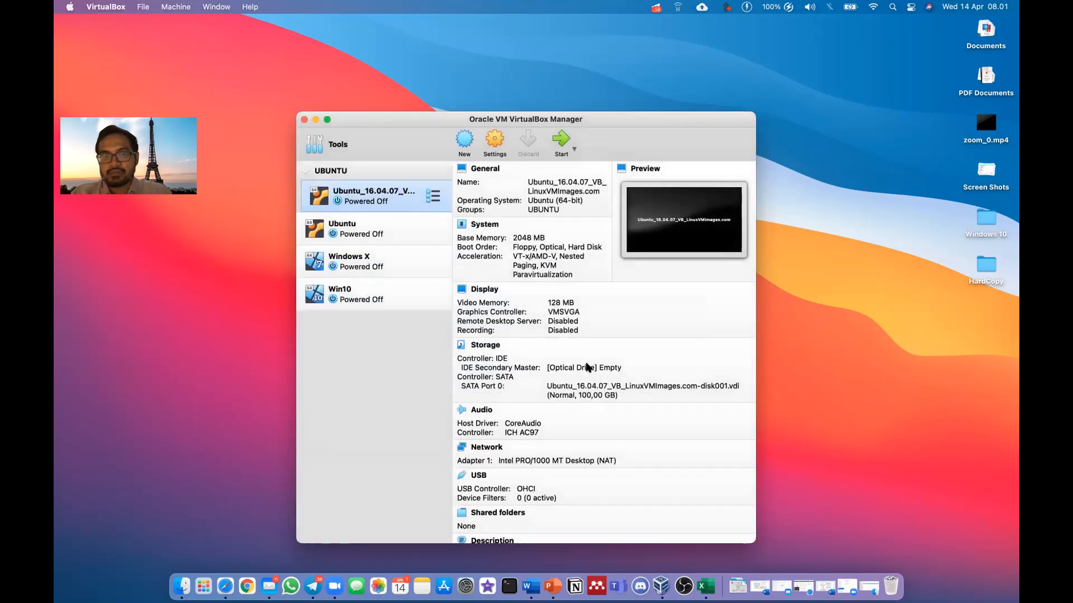
Select the newly created machine and start it, reaching the start-up disk prompt
click(404, 203)
click(399, 230)
click(561, 139)
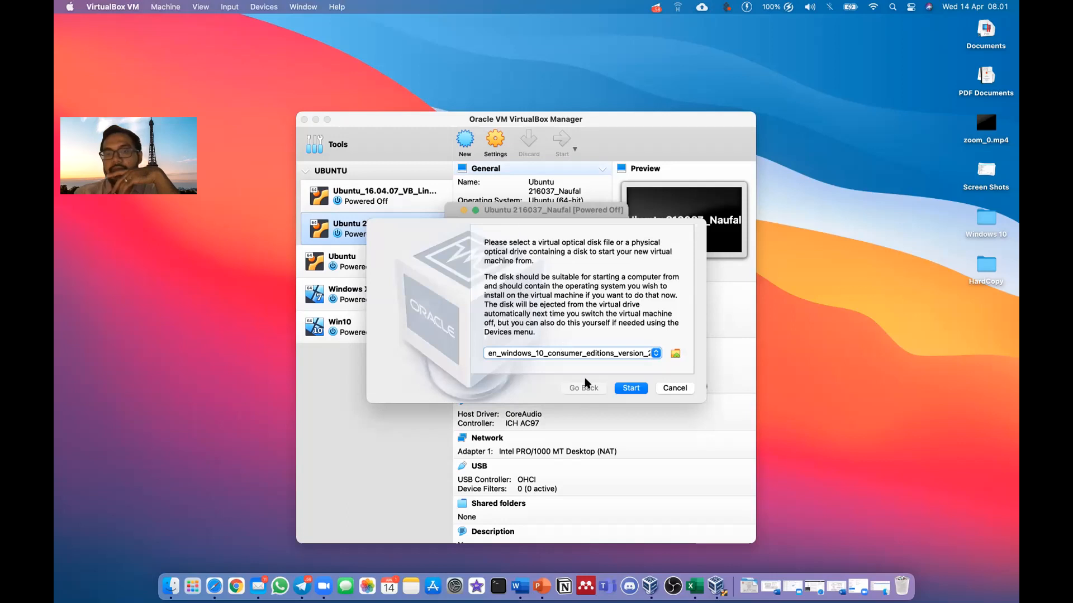
click(612, 355)
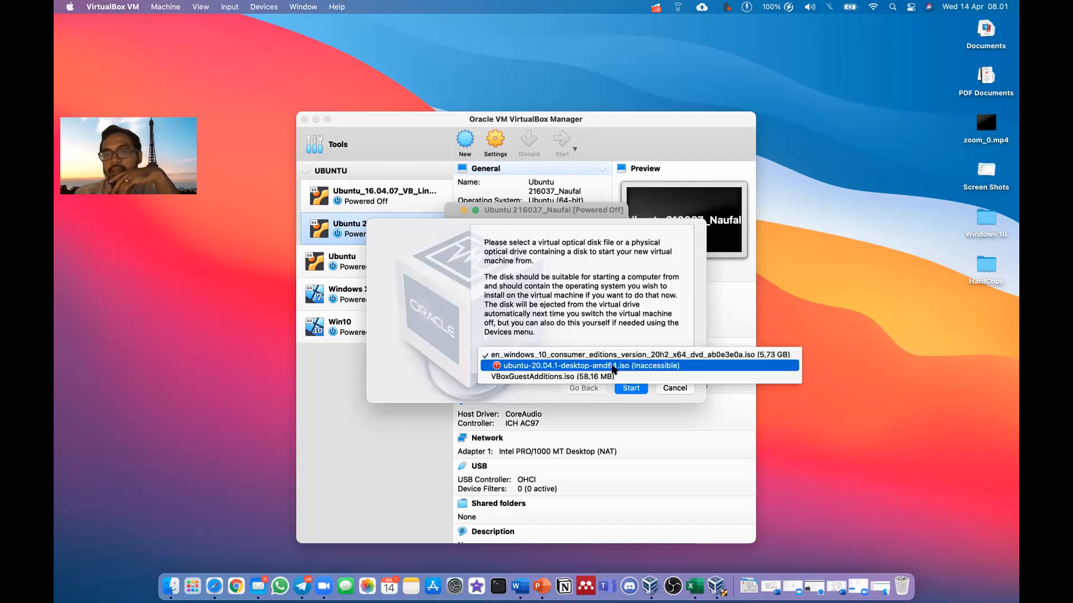
click(597, 331)
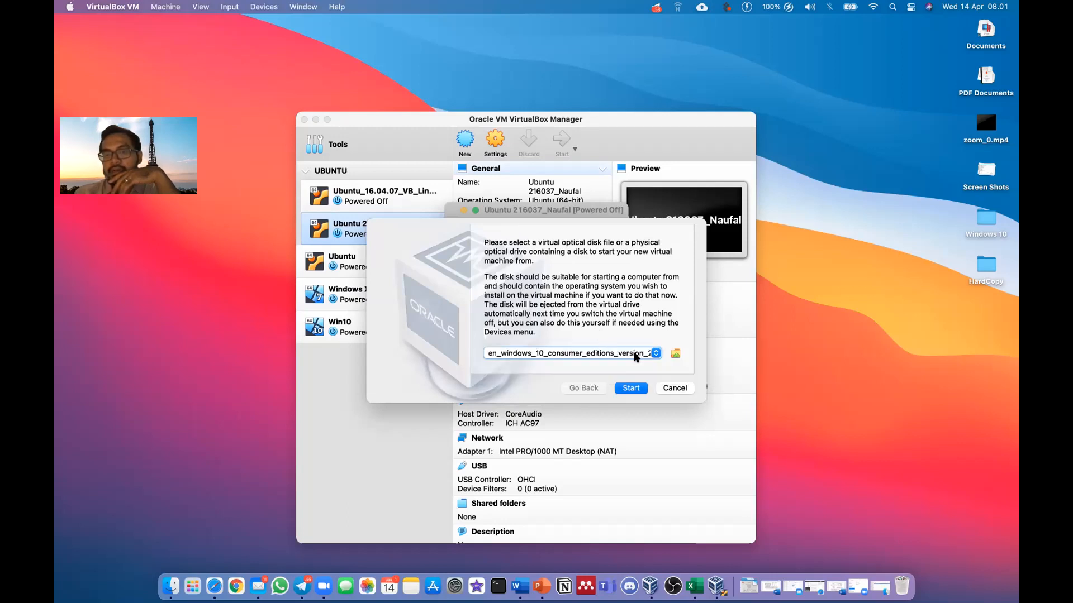
Add ubuntu-16.04.7-desktop-amd64.iso from Documents/Linux and choose it as start-up disk
click(675, 354)
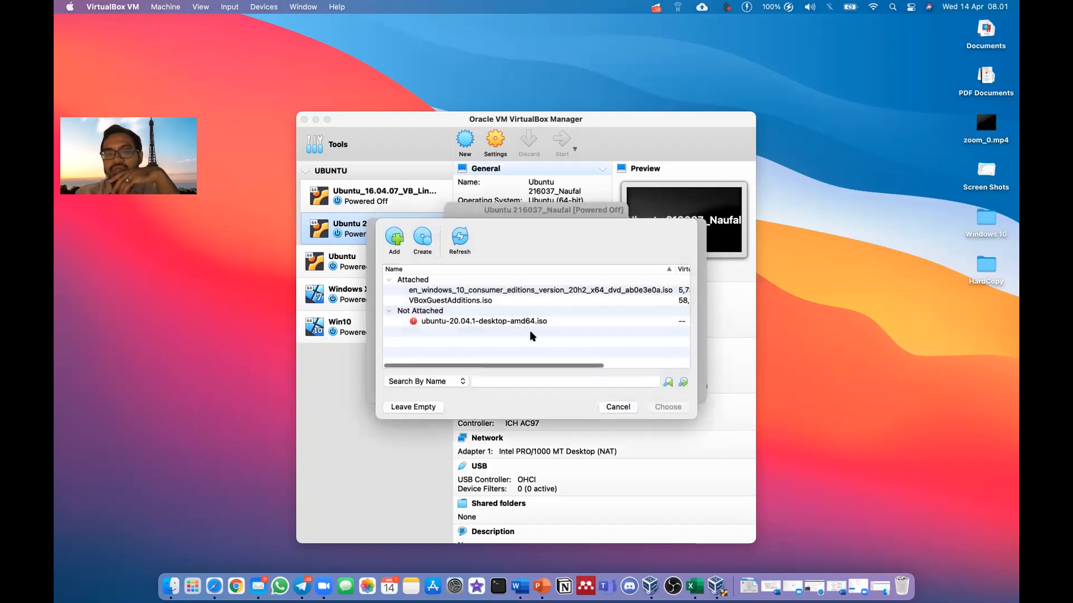
click(397, 241)
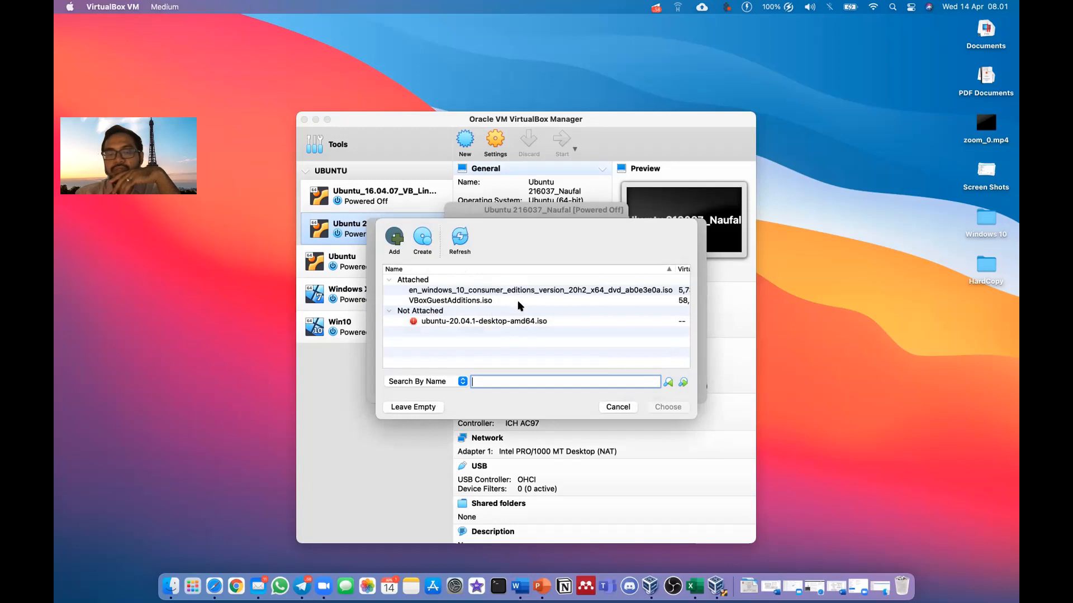
click(401, 257)
click(347, 342)
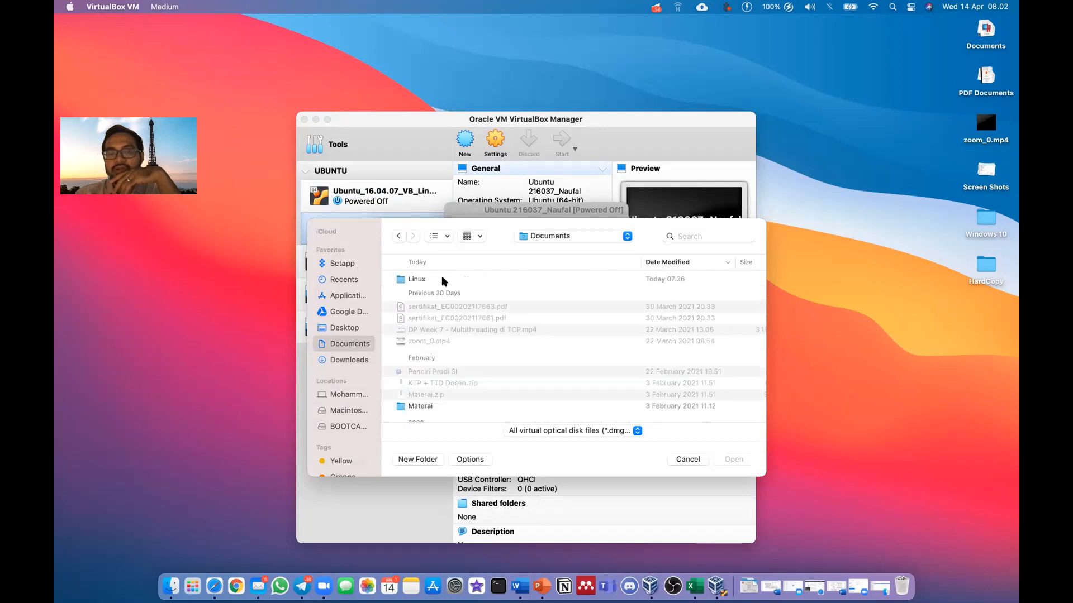
click(440, 279)
double_click(440, 278)
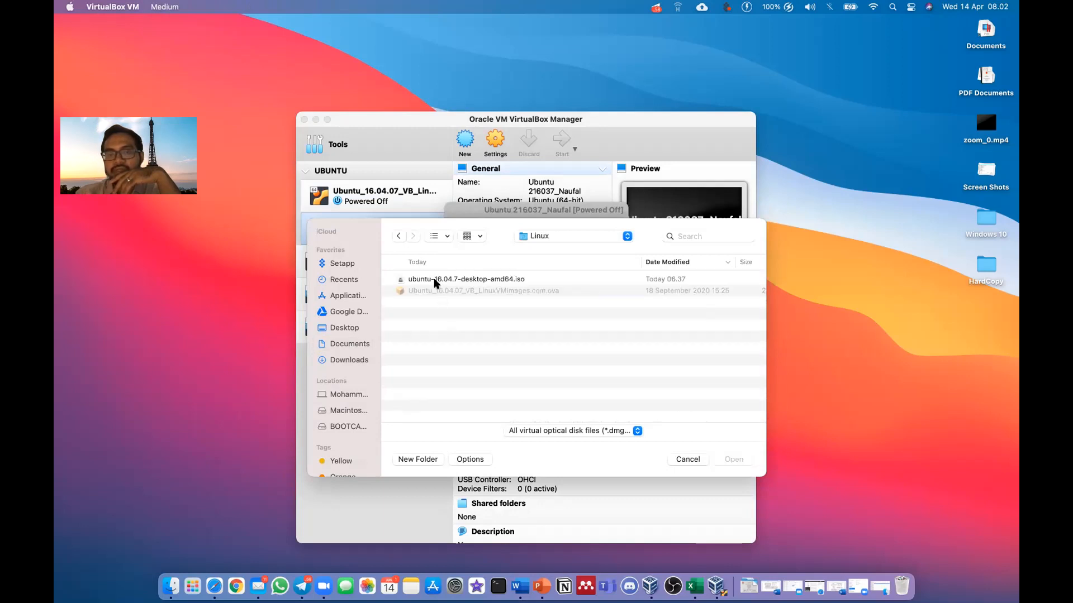
click(438, 281)
click(734, 459)
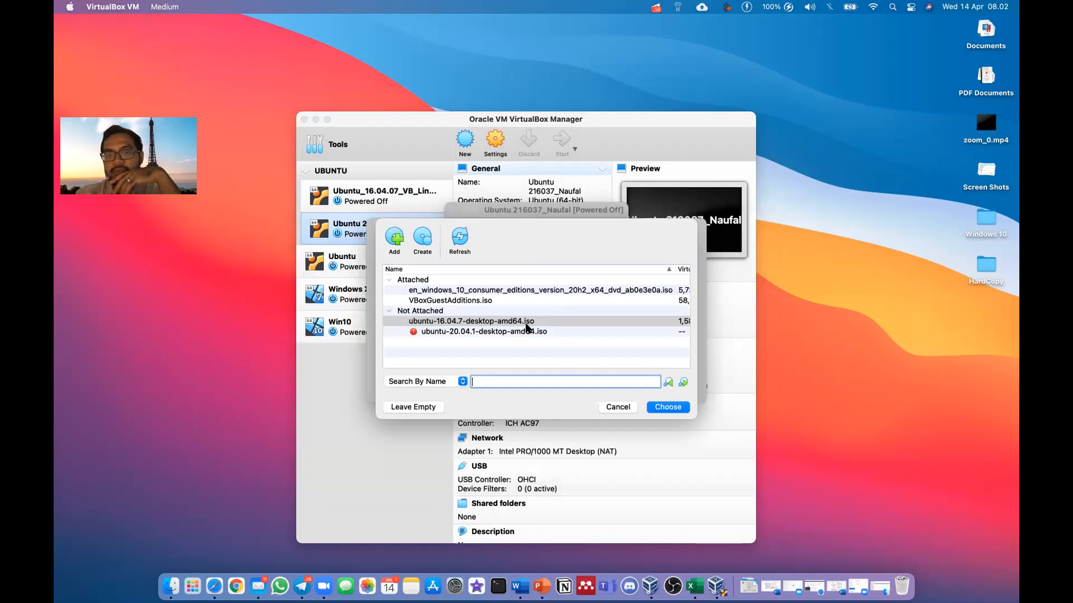
click(661, 408)
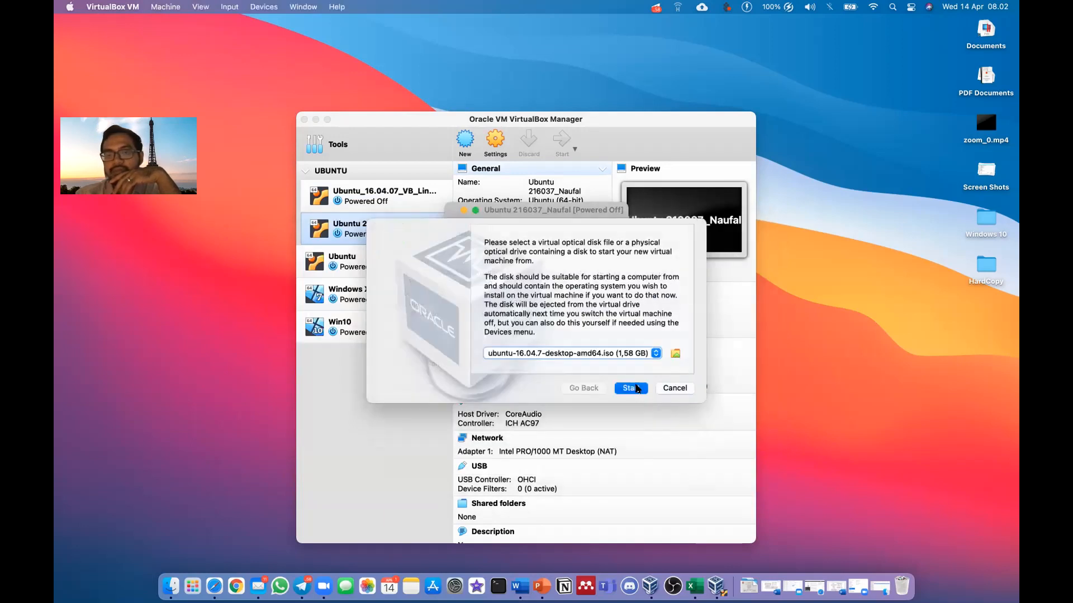
Boot from the Ubuntu ISO, then enlarge and position the VM window
click(633, 388)
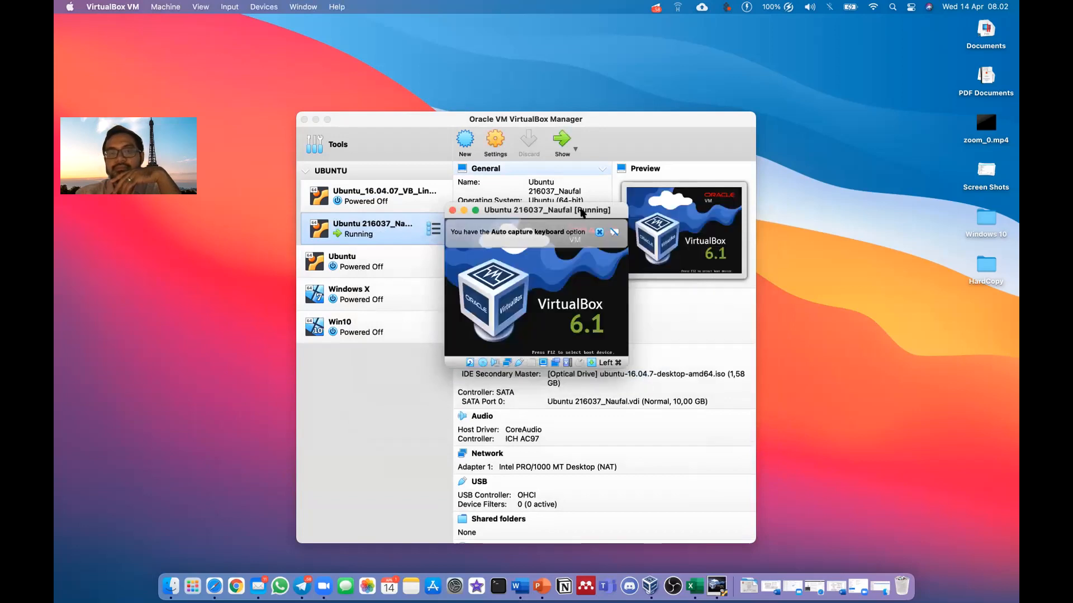
drag(582, 213, 483, 121)
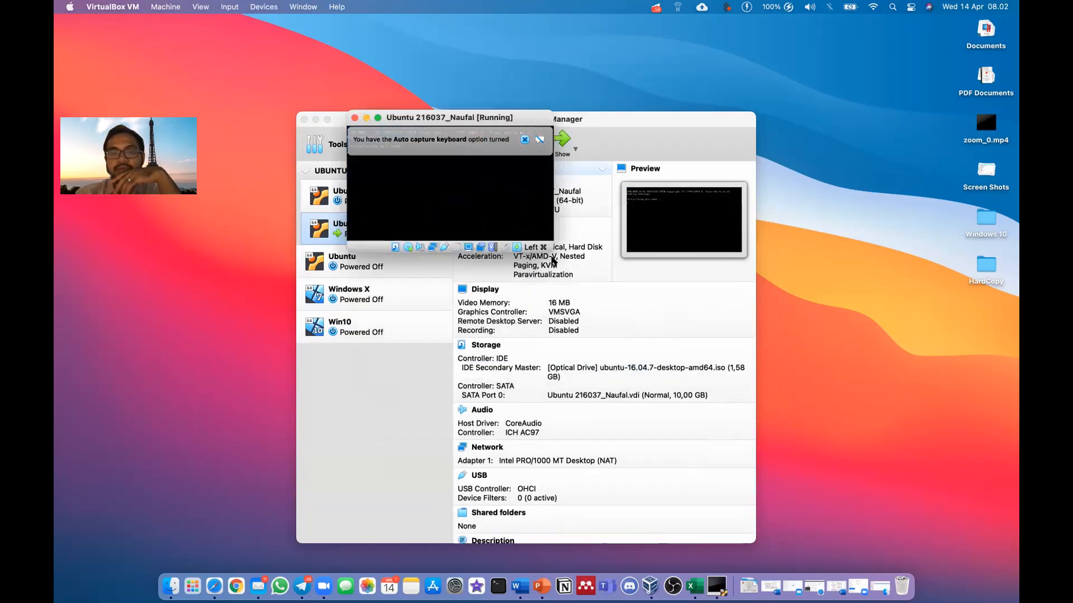
drag(527, 270, 693, 414)
drag(605, 123, 569, 124)
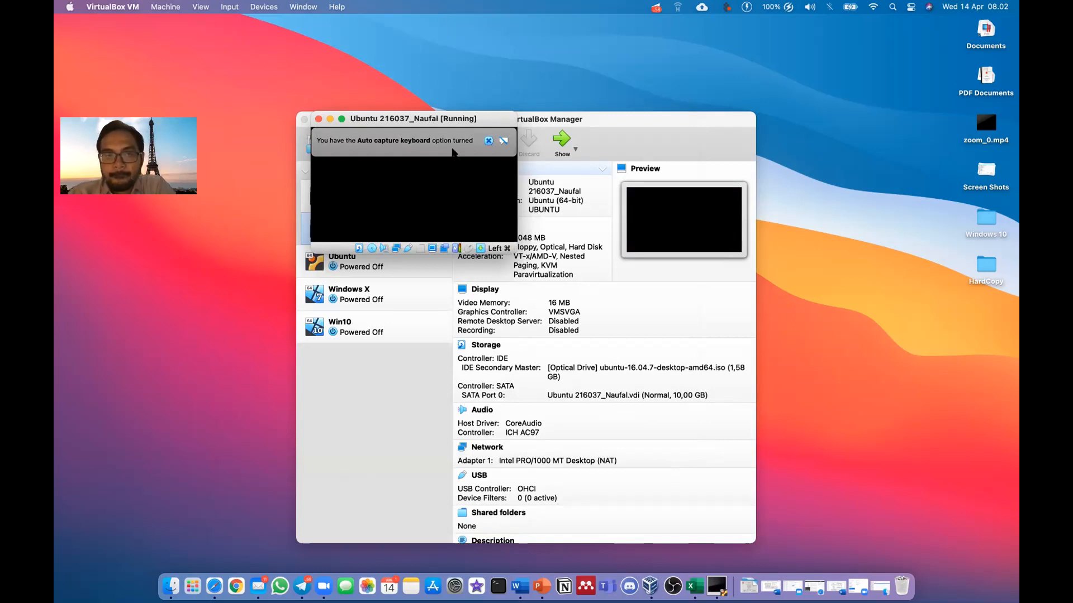
drag(472, 119, 551, 155)
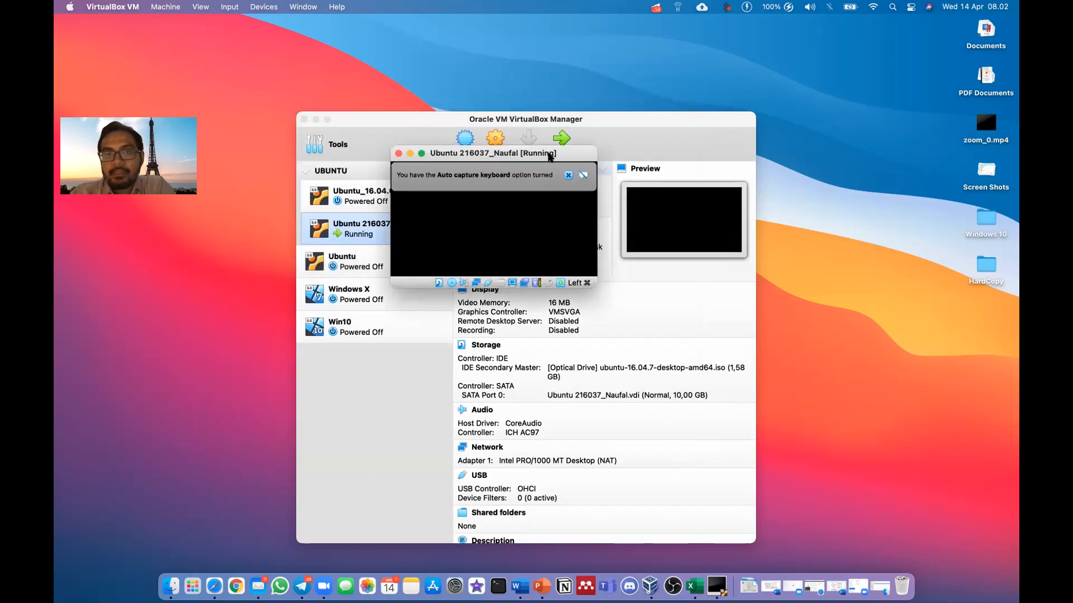
Dismiss the keyboard auto-capture notice and decline mouse capture twice
click(568, 176)
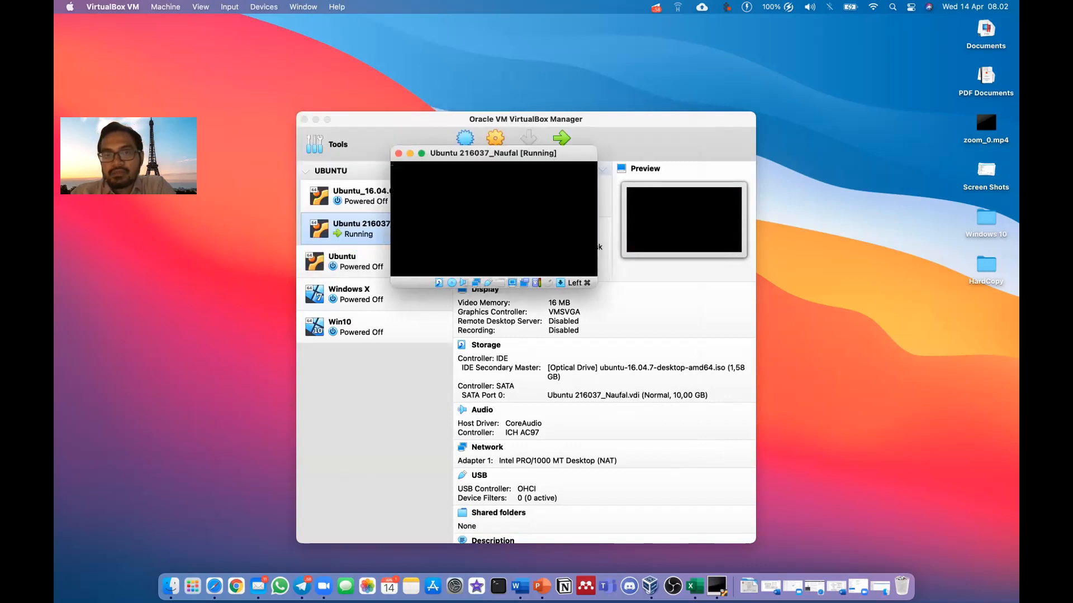
click(547, 224)
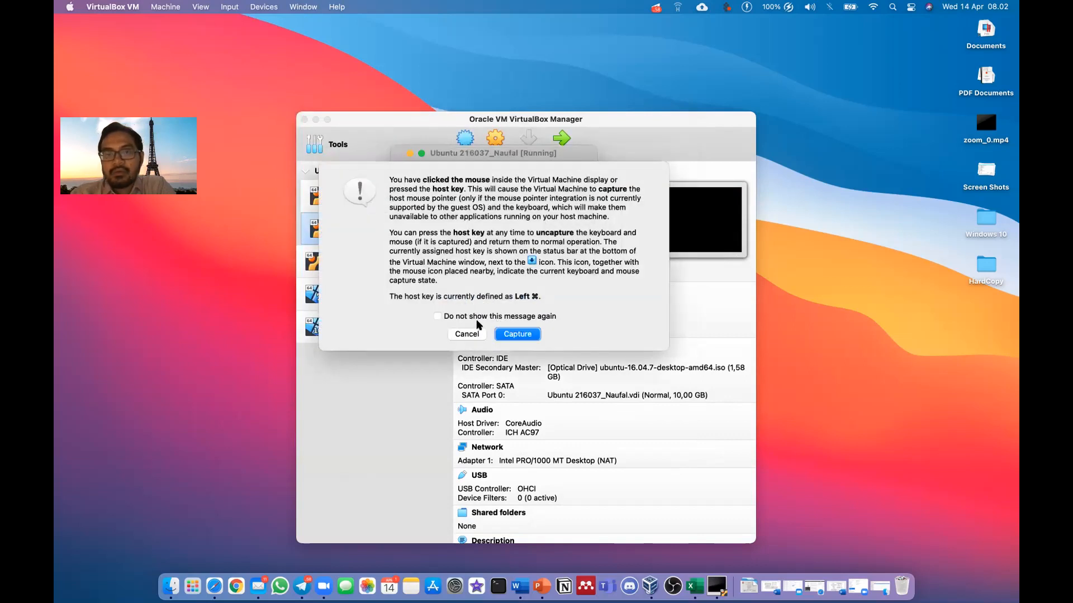
click(468, 334)
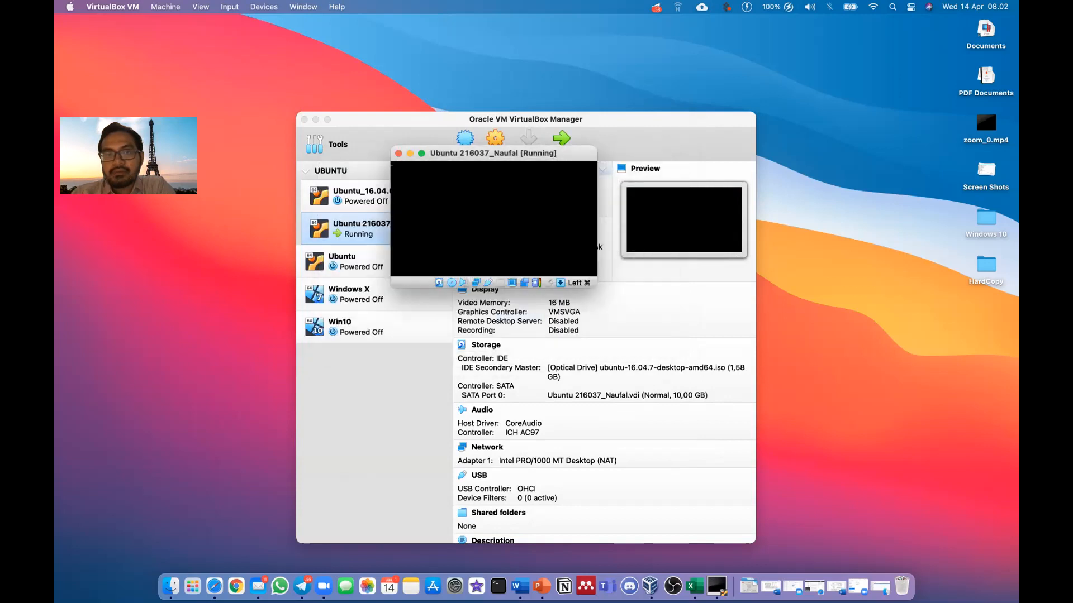
click(510, 223)
click(458, 338)
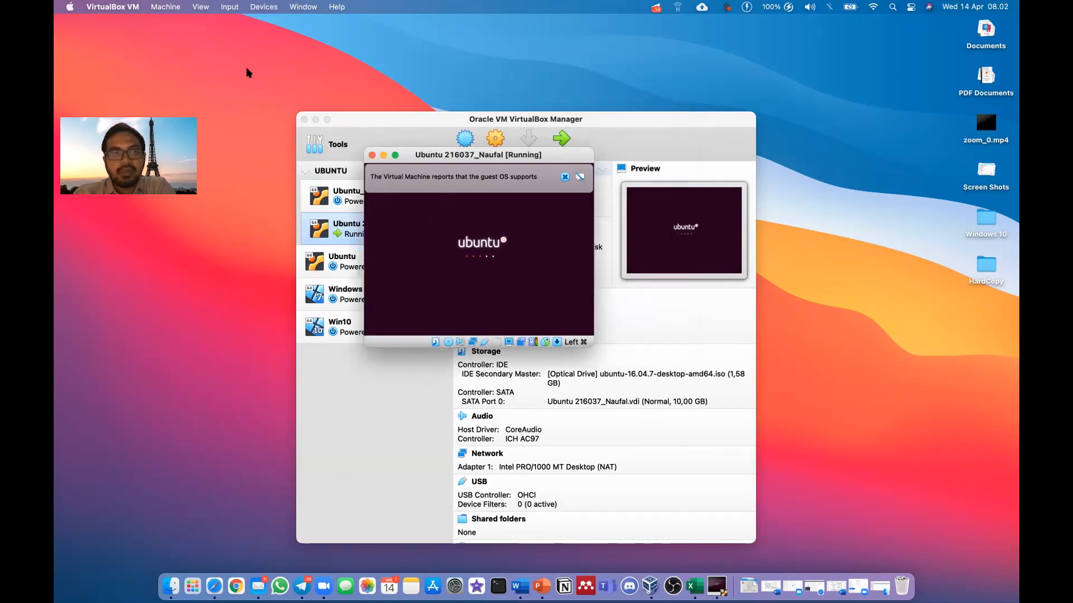
Minimize the VirtualBox Manager window behind the running VM
click(195, 7)
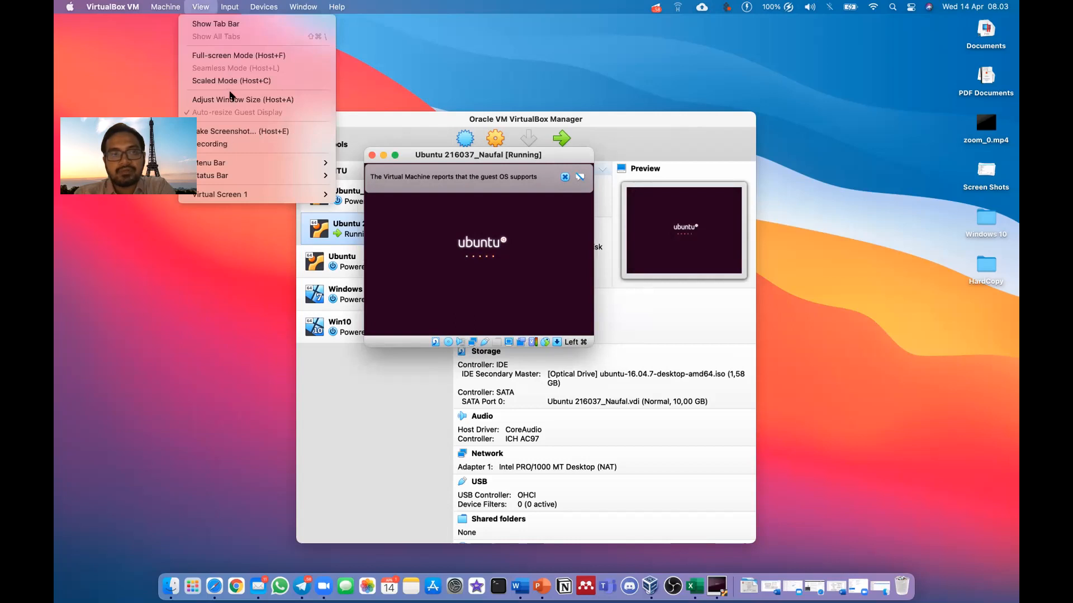
click(196, 10)
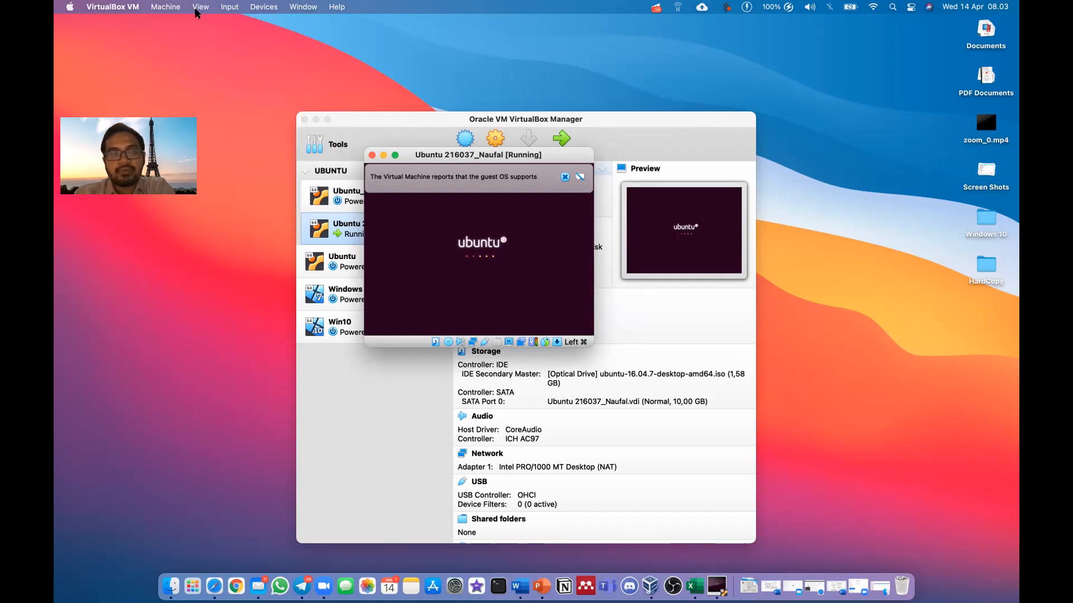
click(359, 122)
click(315, 120)
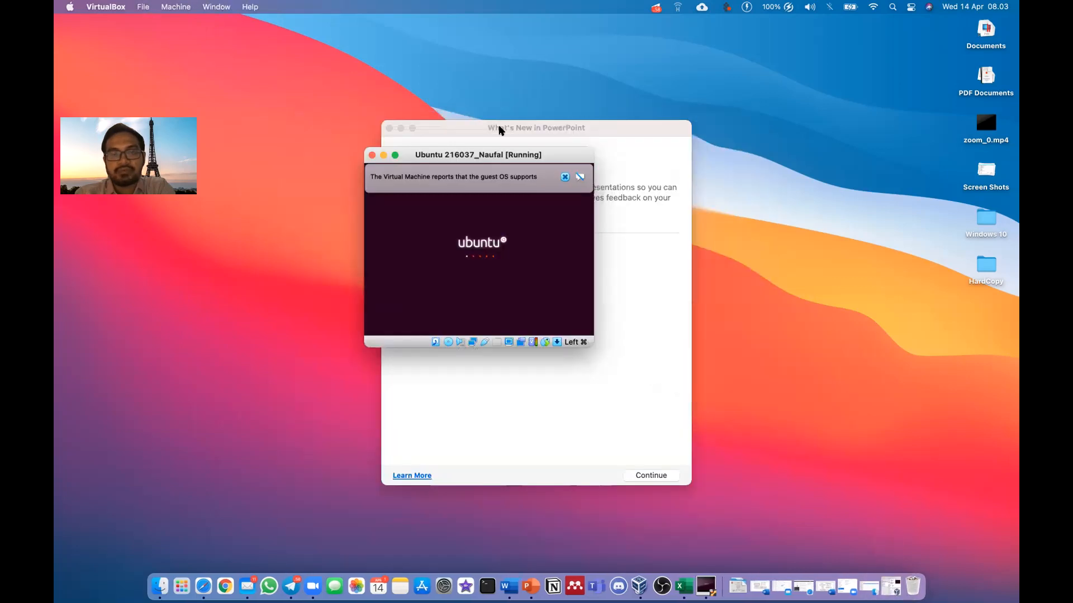
Close PowerPoint's What's New window
drag(517, 132, 591, 139)
mouse_move(515, 140)
mouse_down()
mouse_move(588, 149)
mouse_move(560, 159)
mouse_move(541, 139)
mouse_move(553, 165)
mouse_move(529, 244)
mouse_move(519, 127)
mouse_up()
click(537, 148)
Dismiss the guest OS support notice and reposition the VM window
click(536, 197)
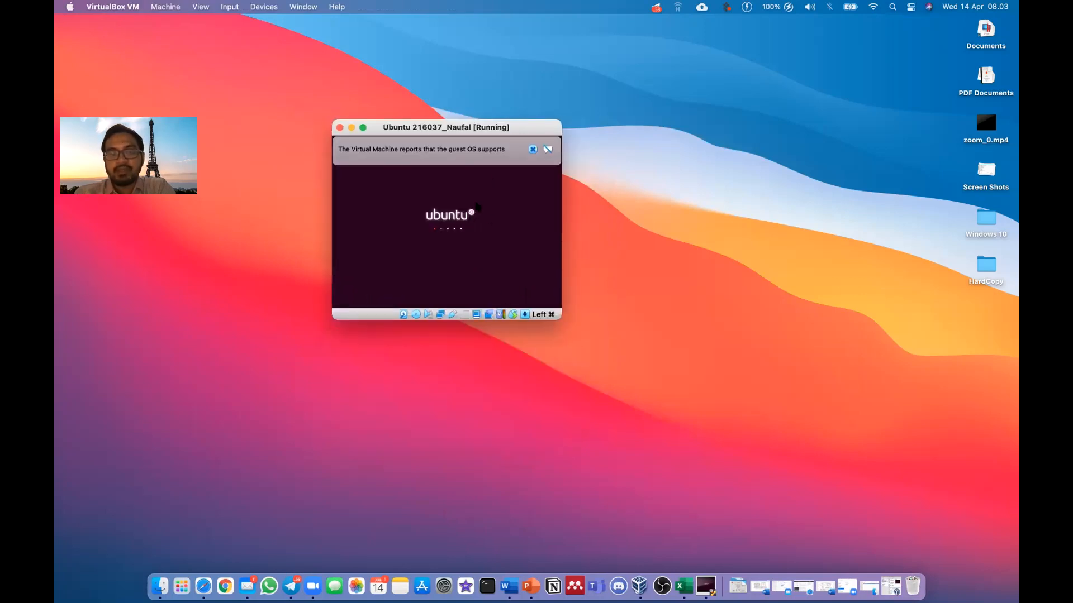
drag(516, 126, 541, 139)
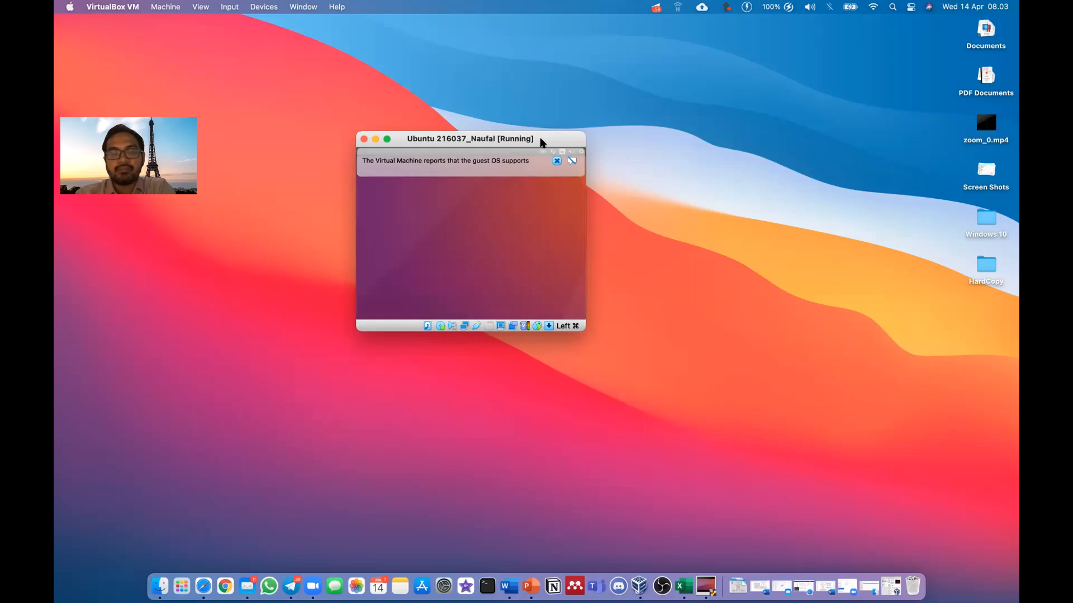
click(557, 161)
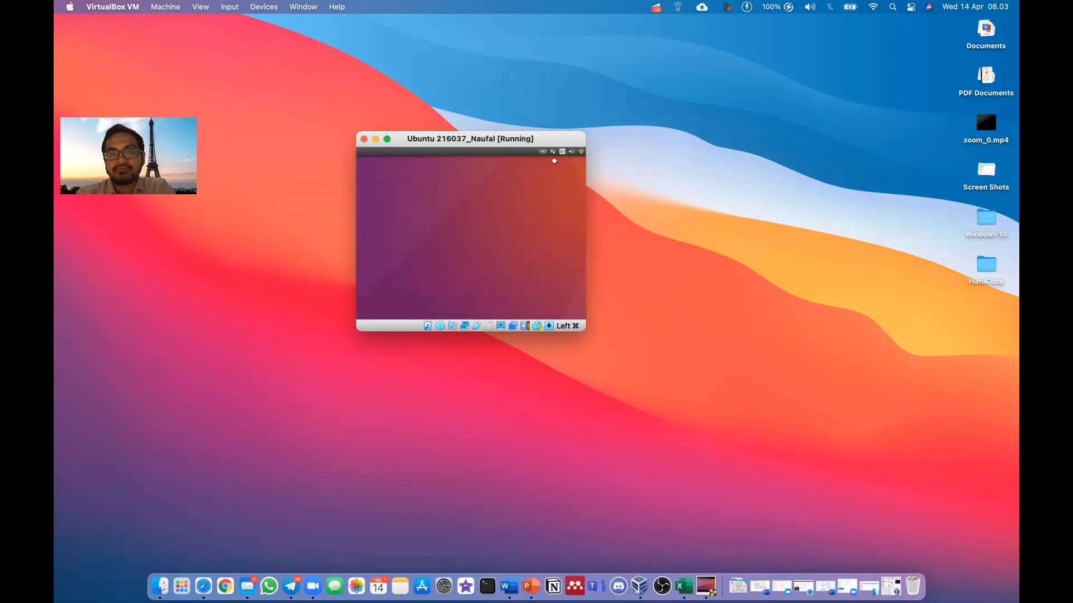
drag(541, 136, 522, 105)
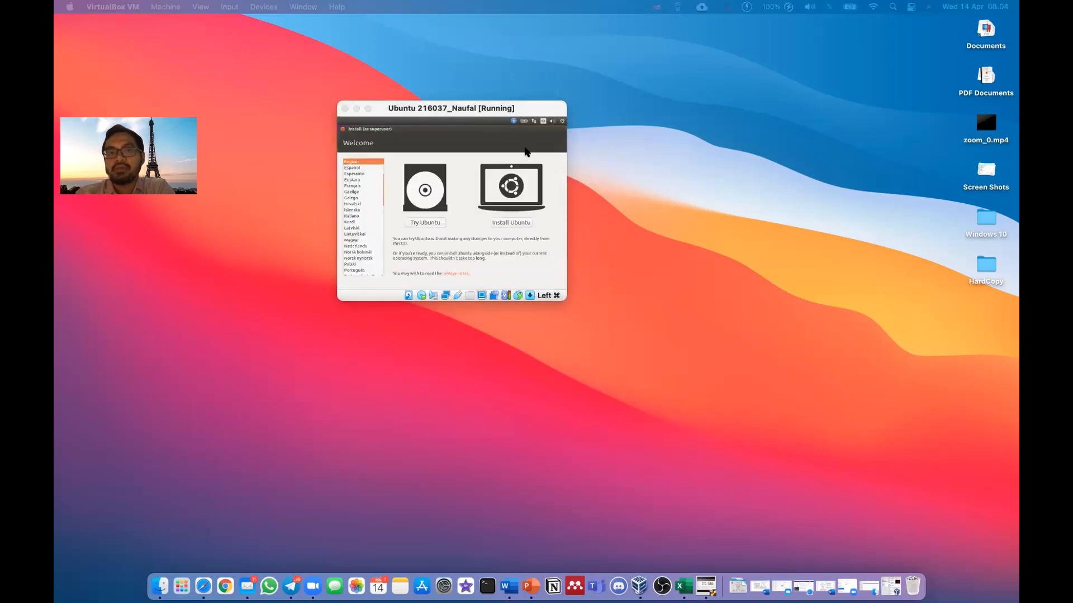
Maximize the VM window and scale Virtual Screen 1 to 200%
double_click(526, 109)
click(201, 7)
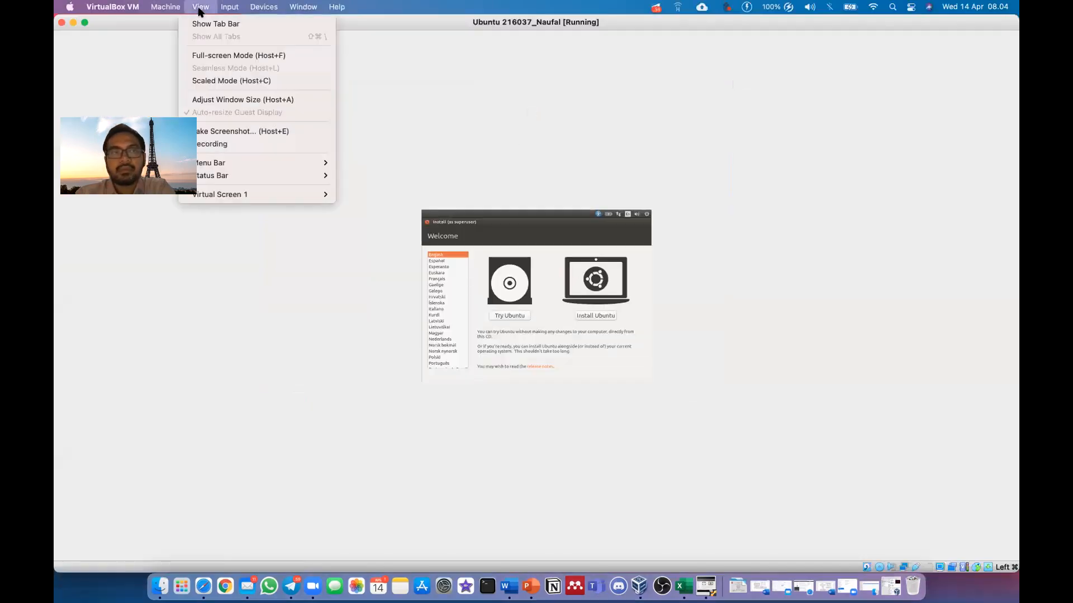
mouse_move(220, 165)
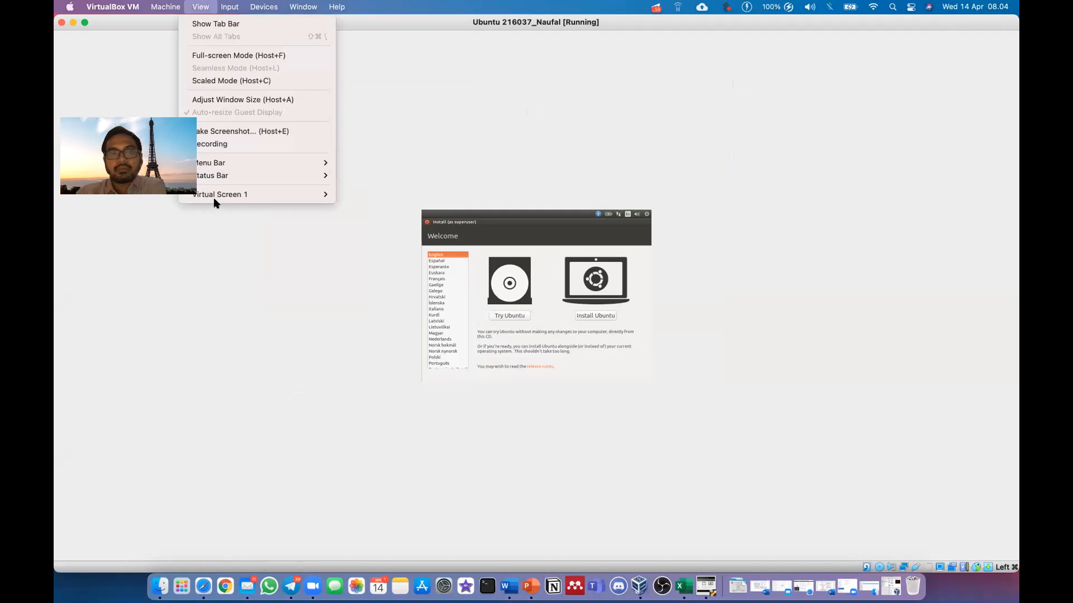
mouse_move(214, 195)
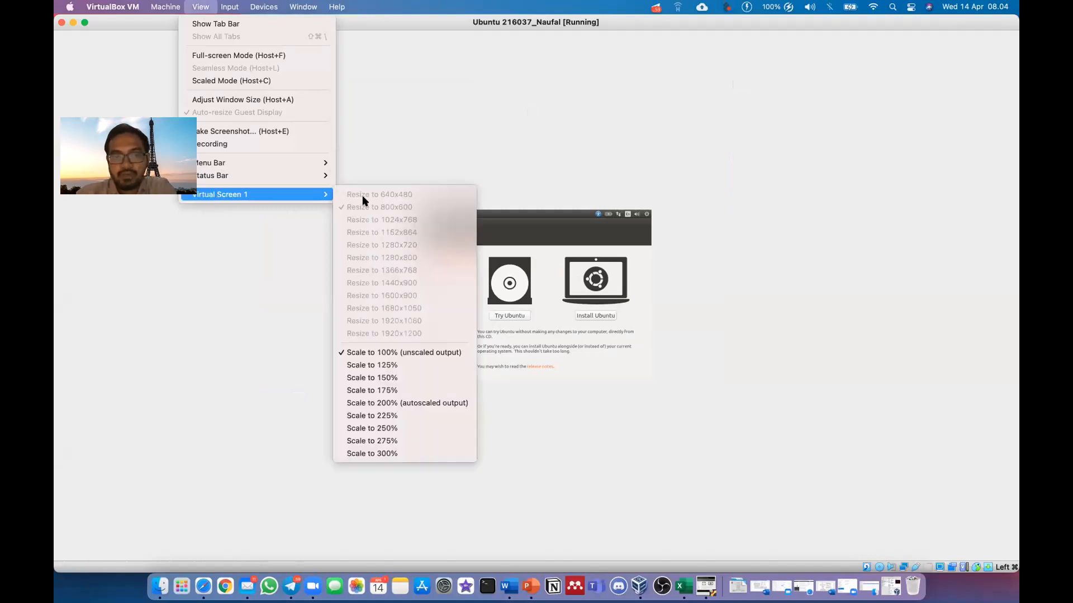
click(380, 401)
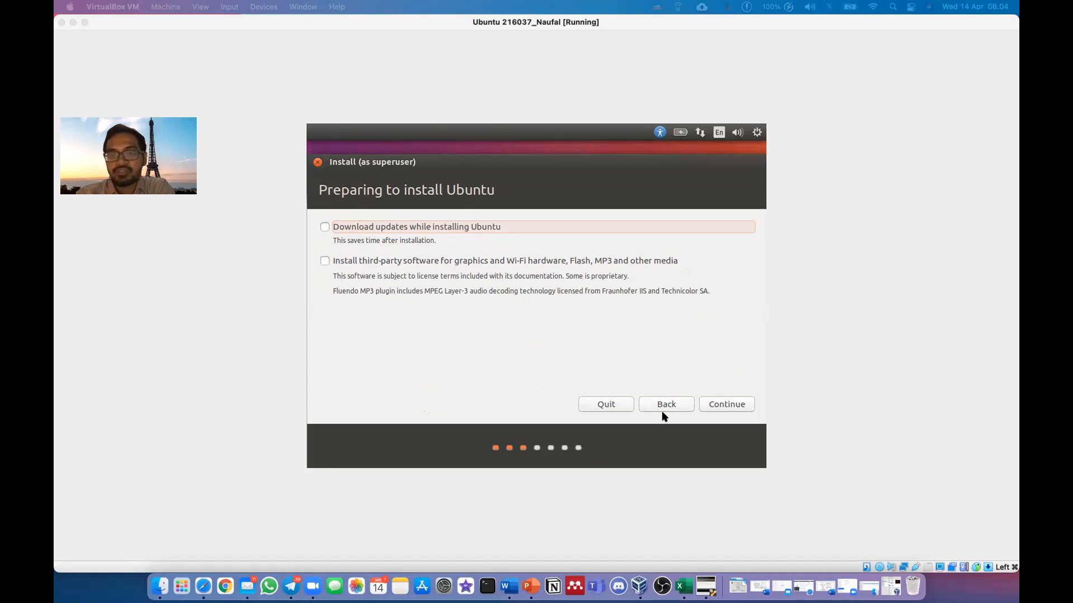
Skip updates options, choose Erase disk and install Ubuntu over Something else, then Install Now
click(727, 406)
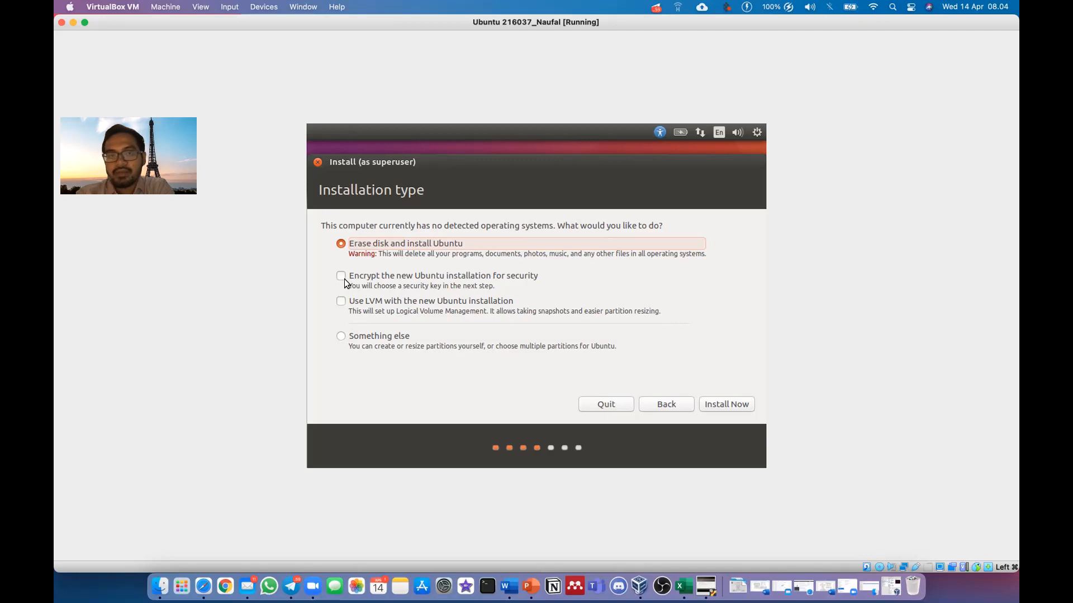
click(341, 336)
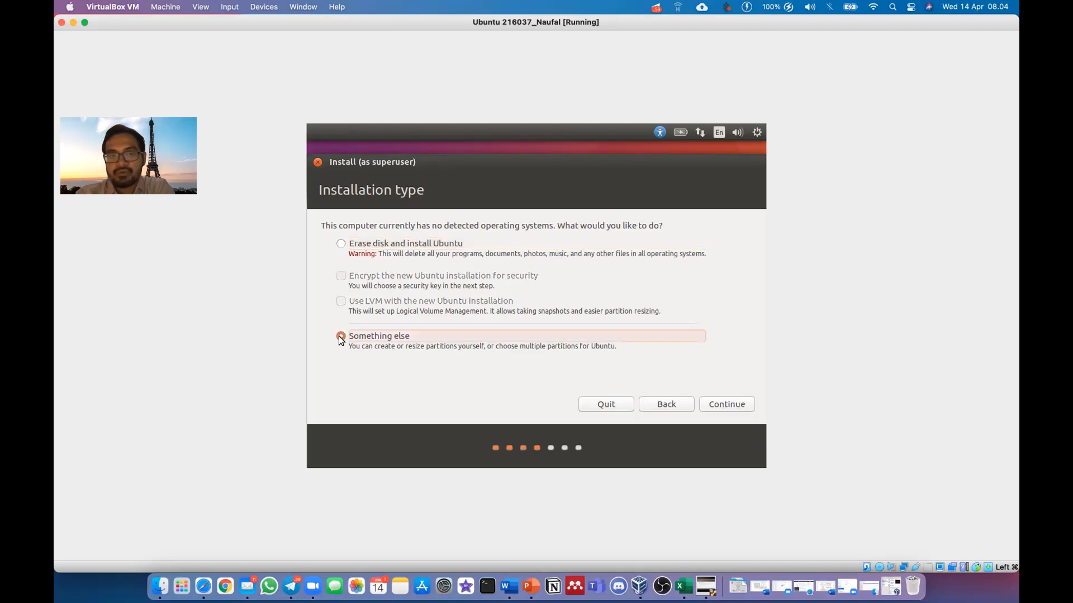
click(342, 244)
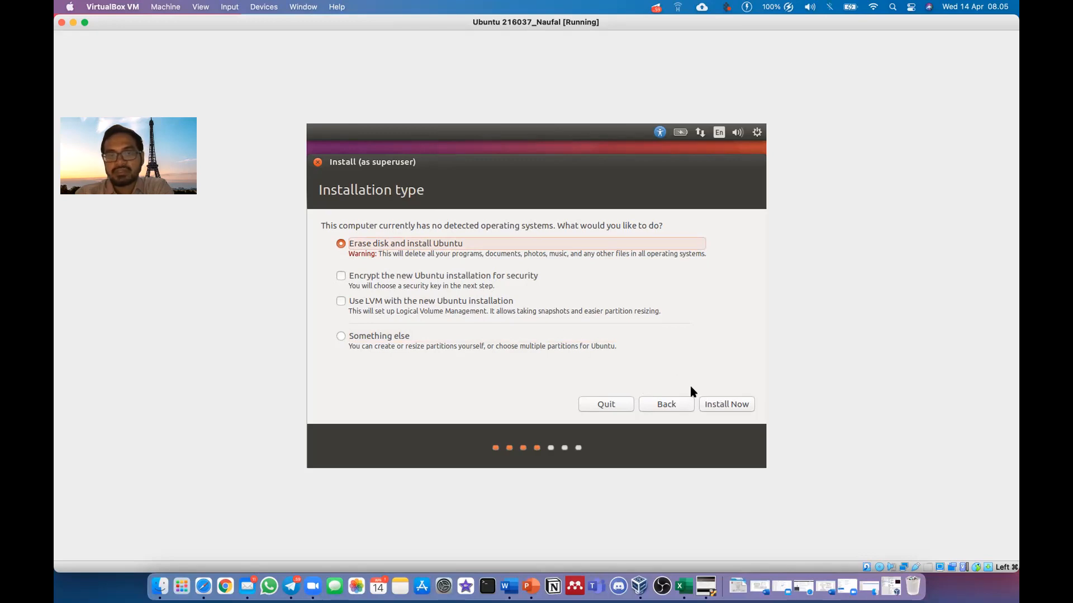
click(718, 405)
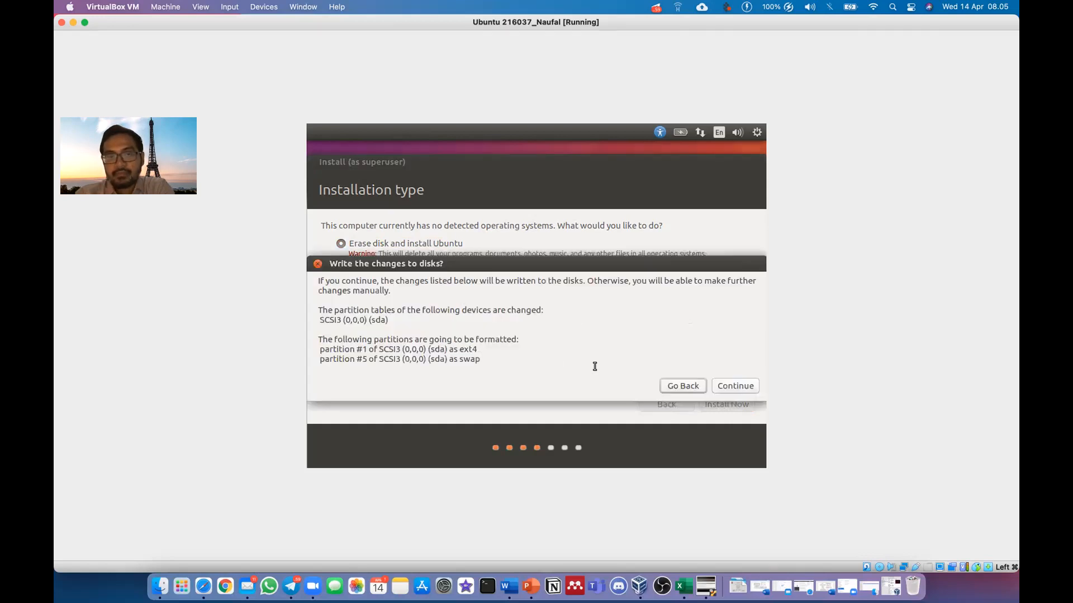
Approve writing the ext4 and swap partitions to disk and keep Jakarta as location
click(721, 385)
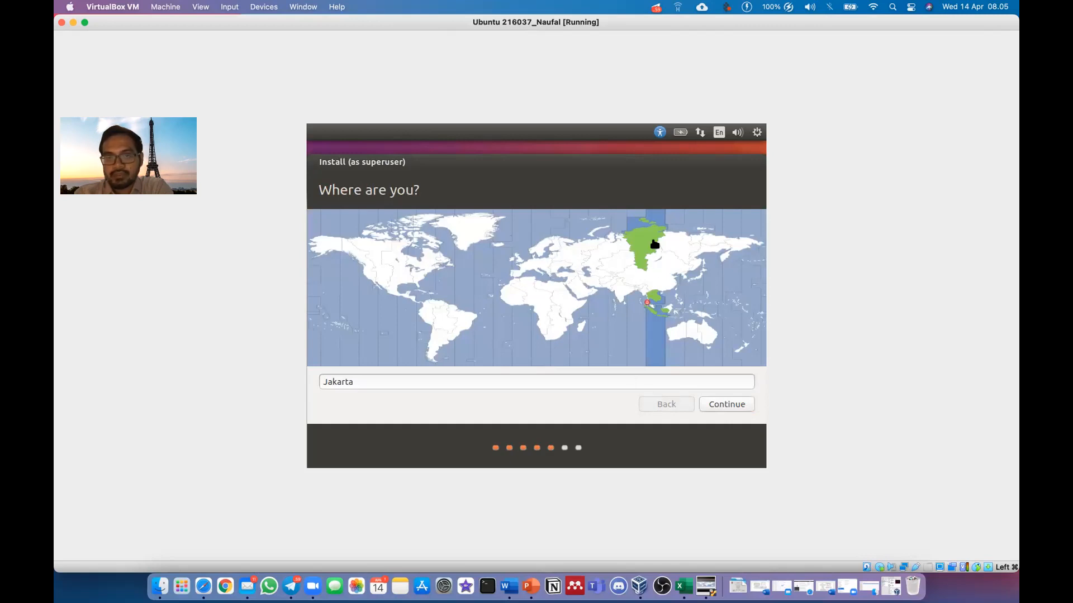
click(711, 405)
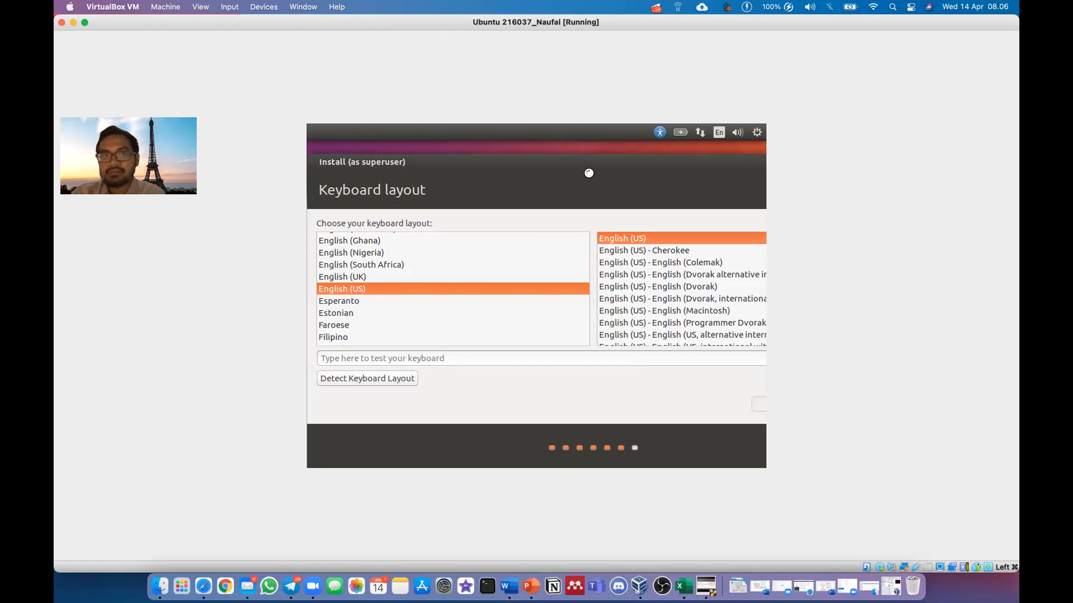
Resize the guest screen to 1280x720 and set Virtual Screen 1 scaling to 200%, after briefly trying 100%
click(202, 7)
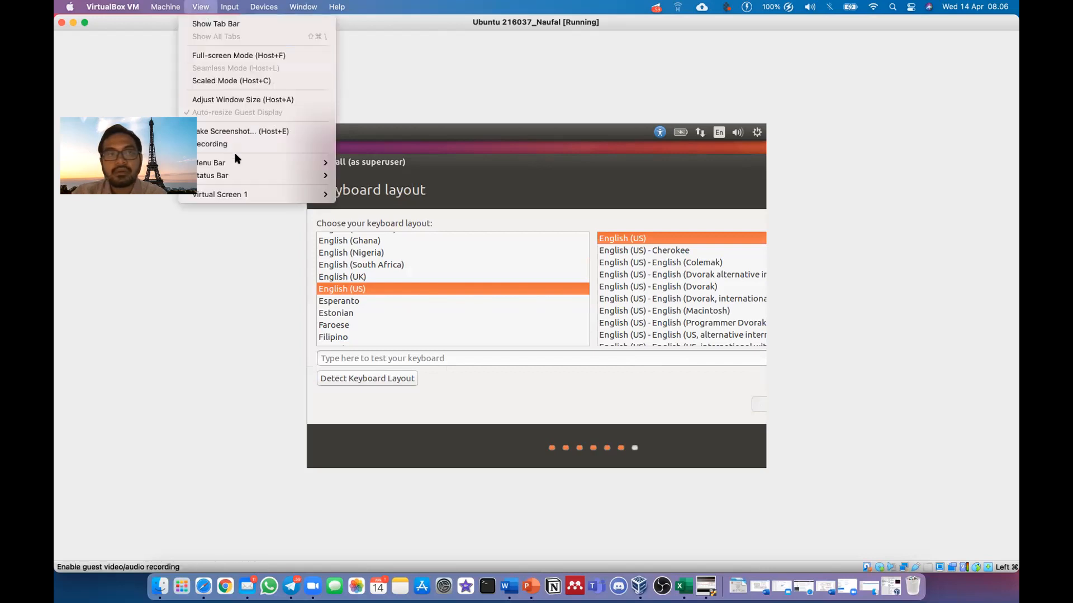
mouse_move(234, 196)
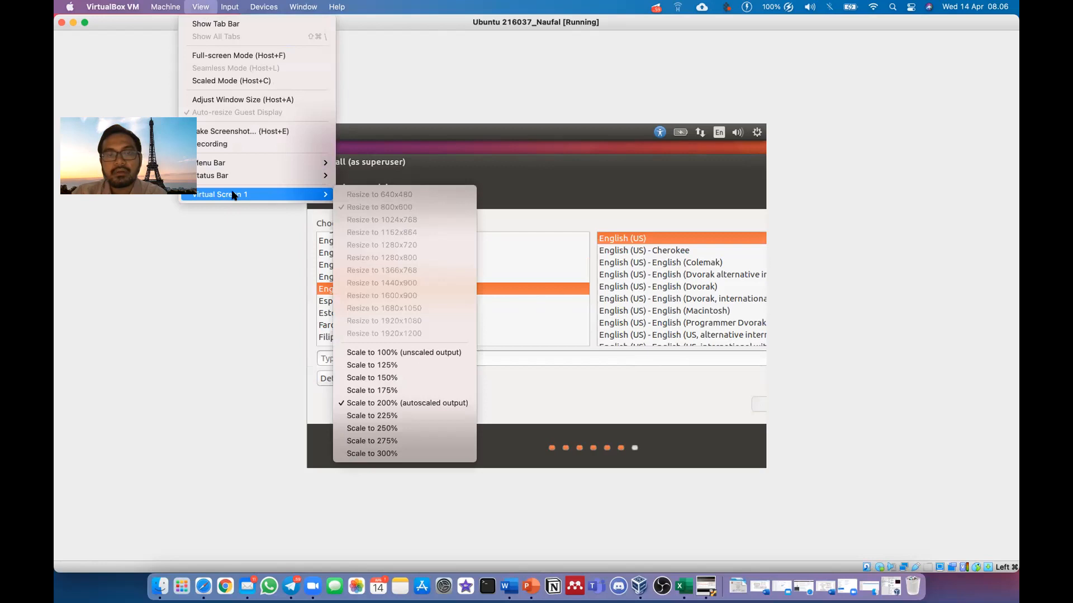
mouse_move(236, 164)
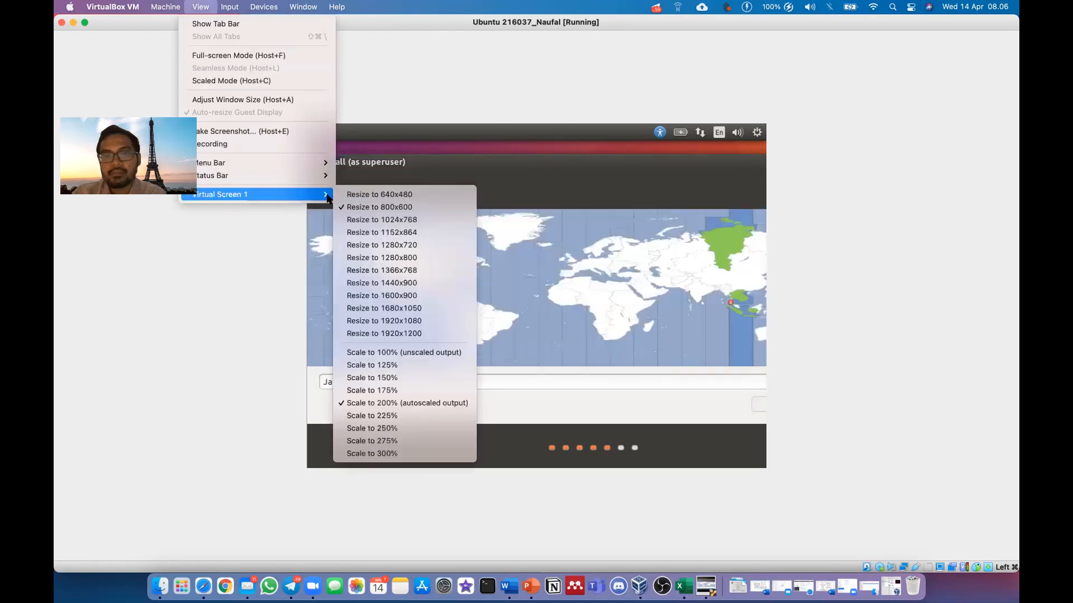
mouse_move(313, 196)
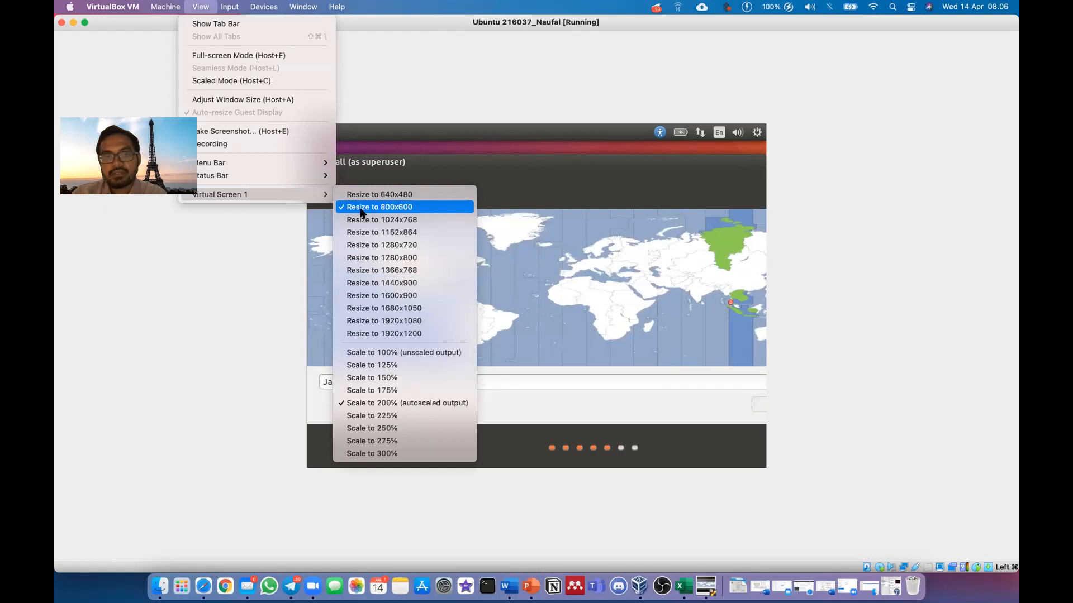
click(360, 245)
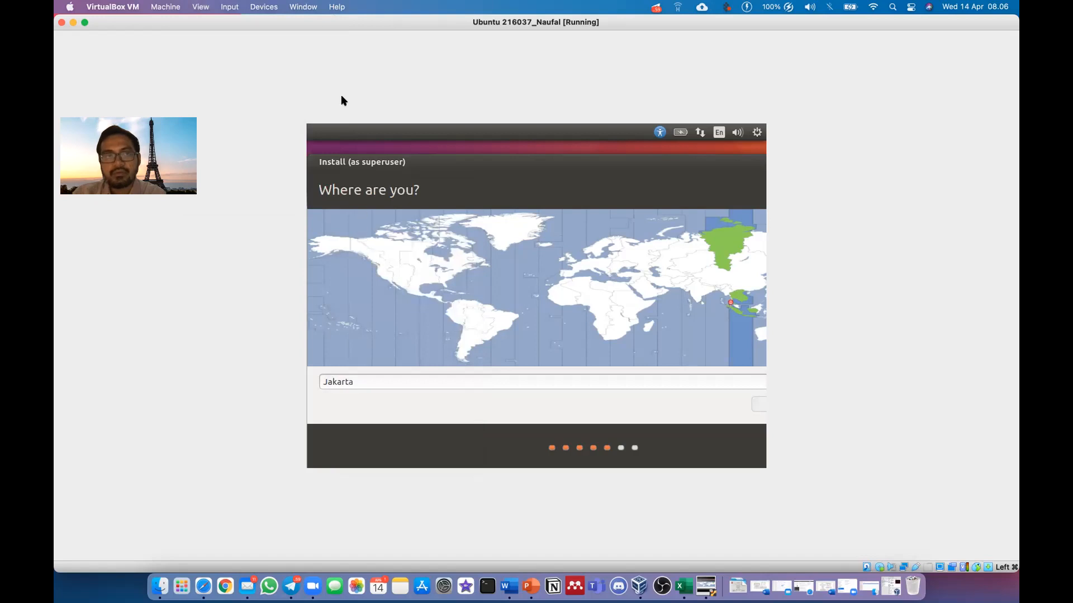
click(200, 7)
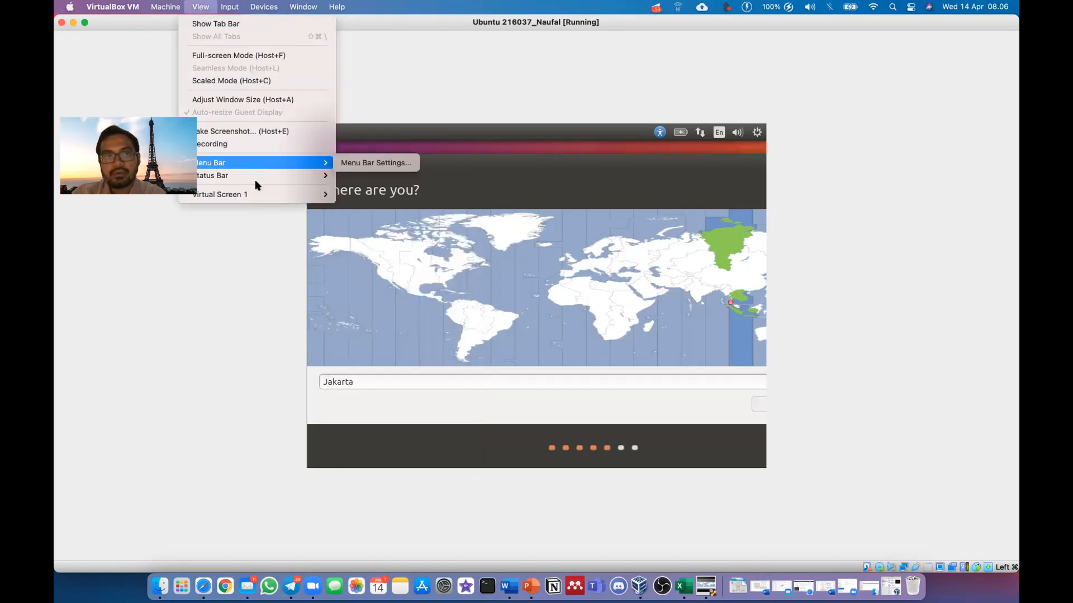
mouse_move(256, 193)
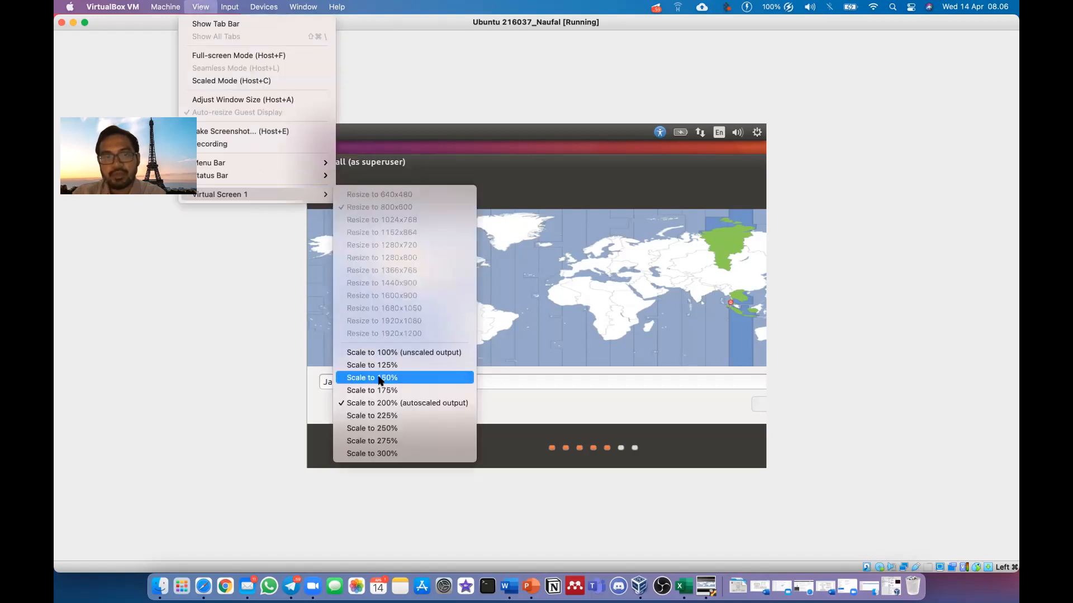
click(377, 353)
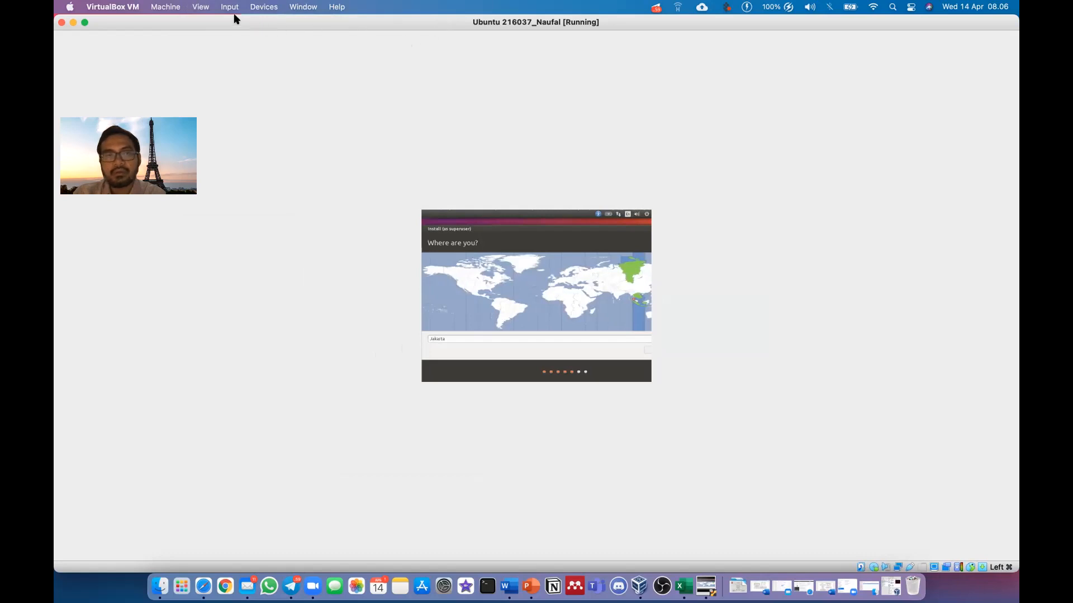
click(200, 7)
mouse_move(253, 194)
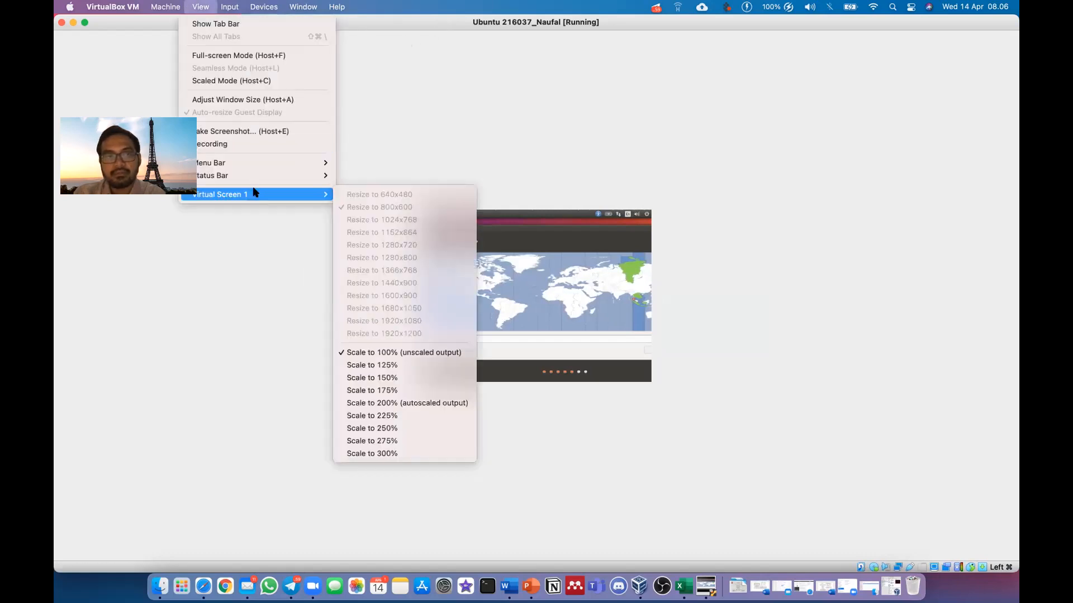
click(383, 403)
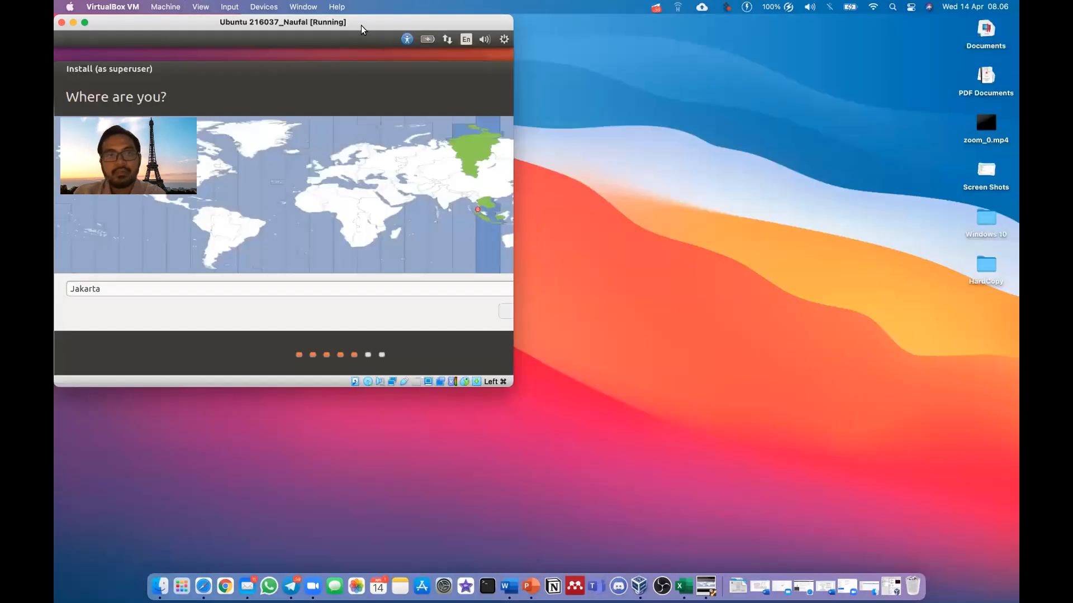
Center and widen the VM window, shift the installer left, and confirm the Jakarta location
drag(361, 25, 483, 83)
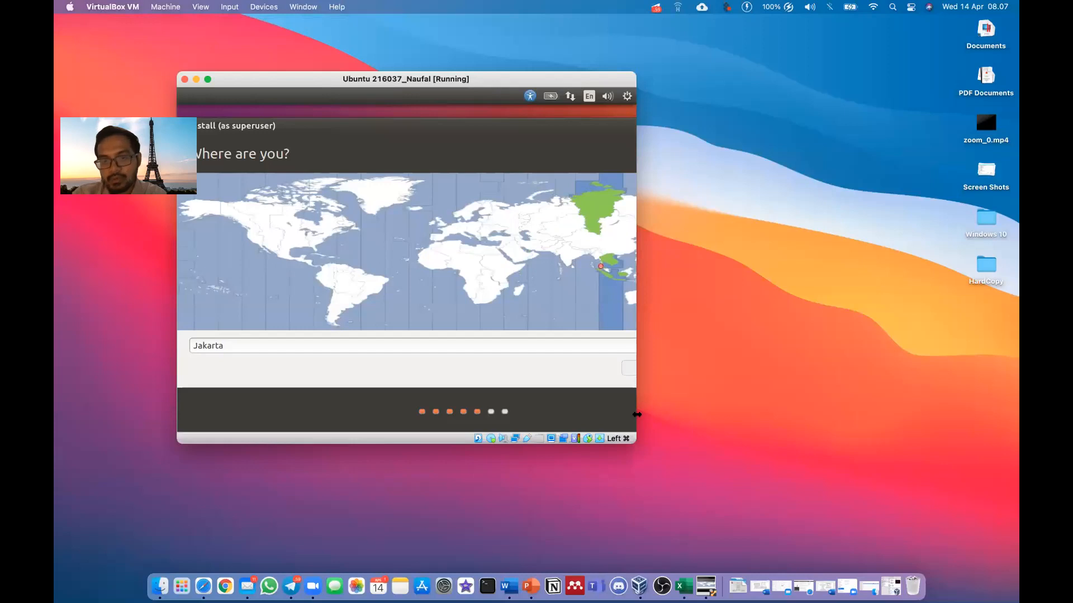
drag(717, 416, 742, 425)
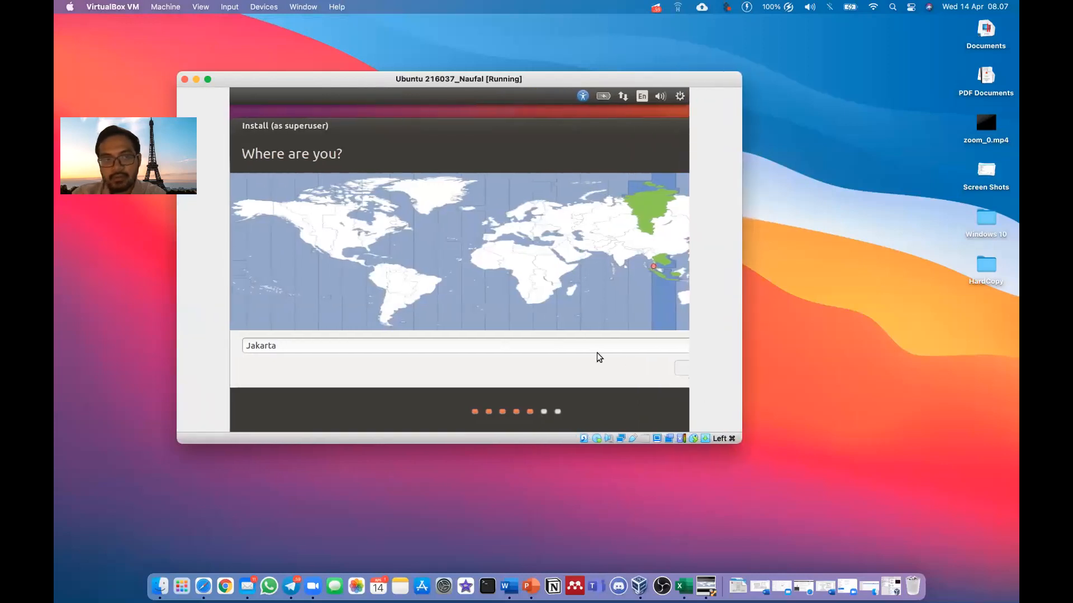
drag(635, 122, 536, 127)
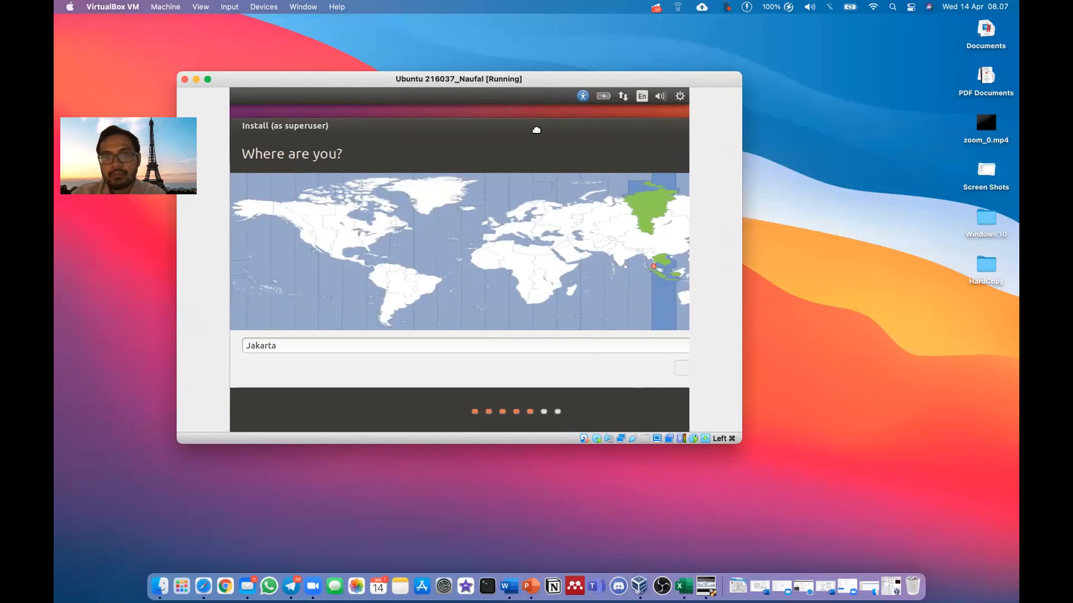
click(661, 365)
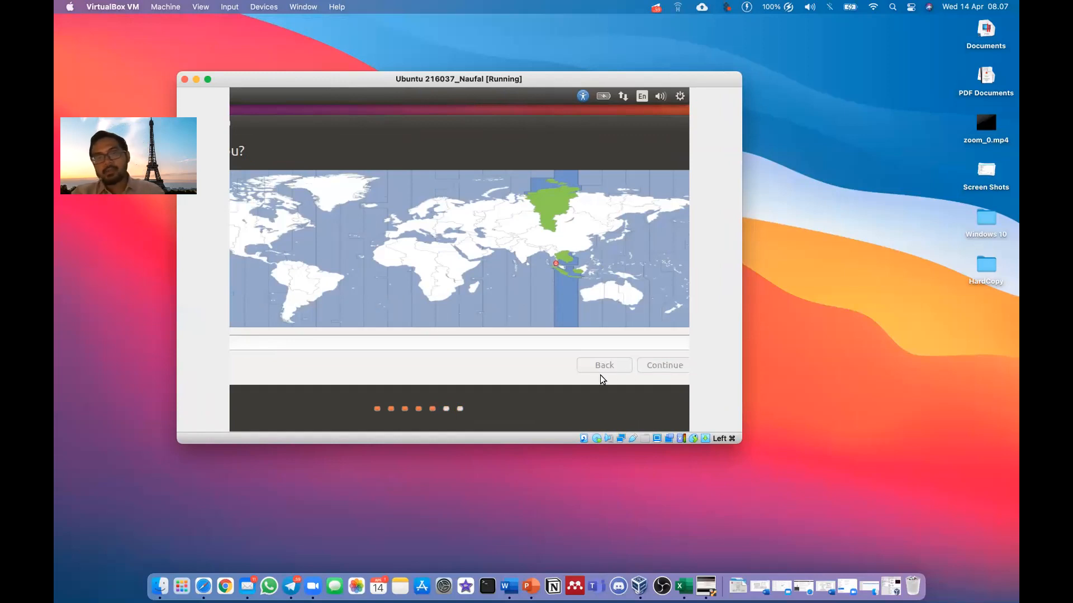
click(650, 366)
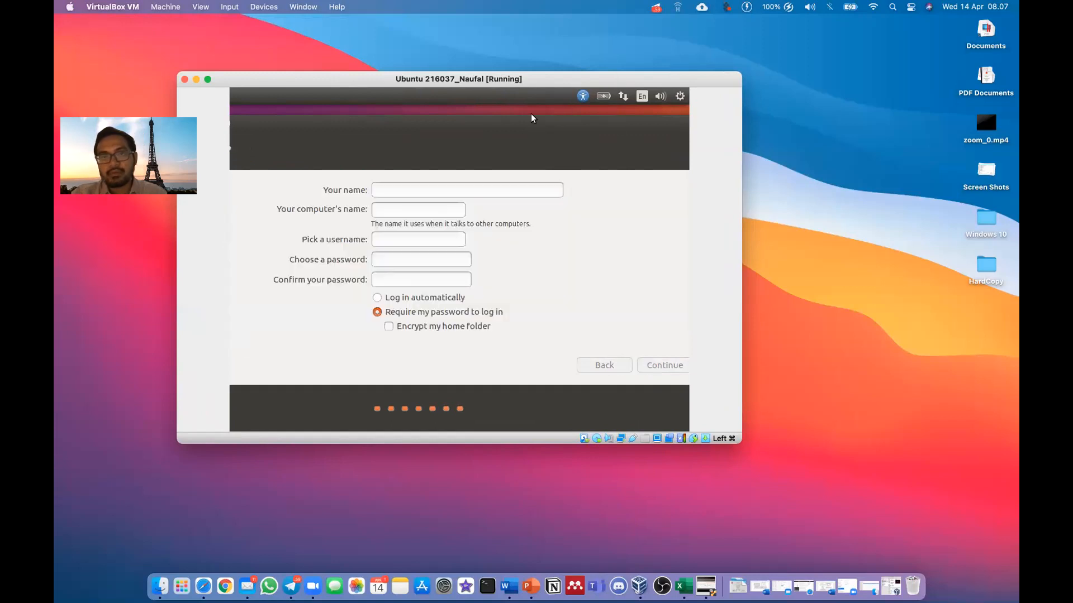
Enter the user's name and a matching password in the account form and submit it
drag(454, 51, 605, 32)
drag(401, 78, 425, 128)
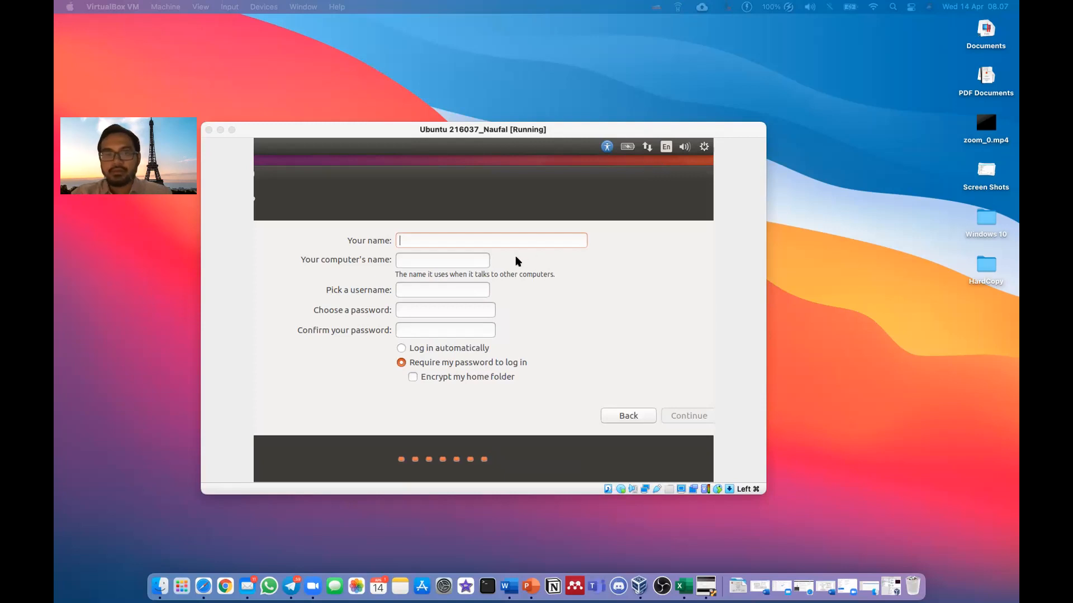
click(487, 241)
text(oskpz)
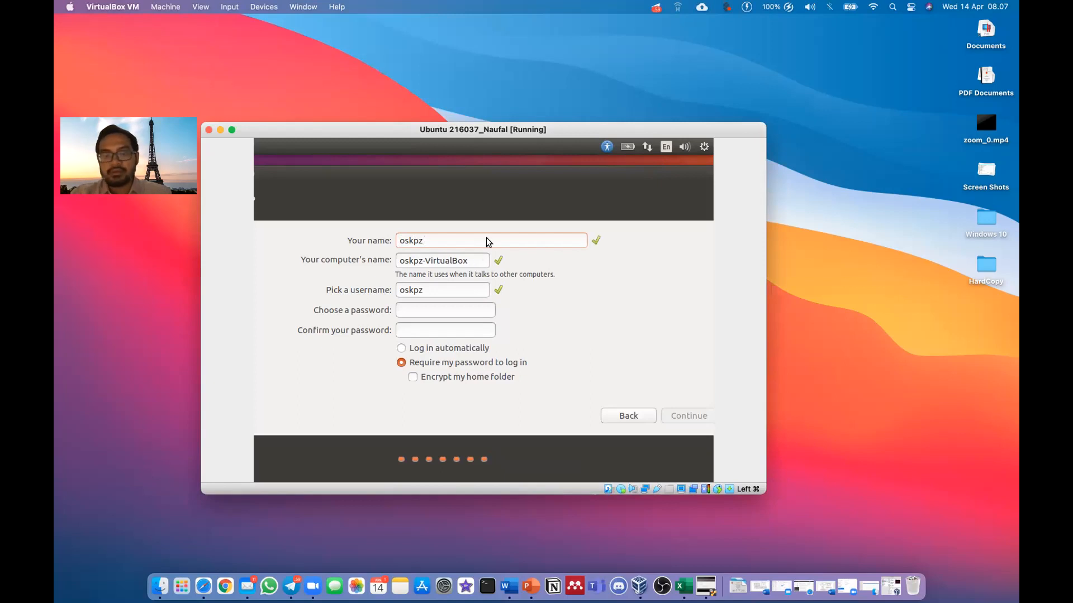
text(01)
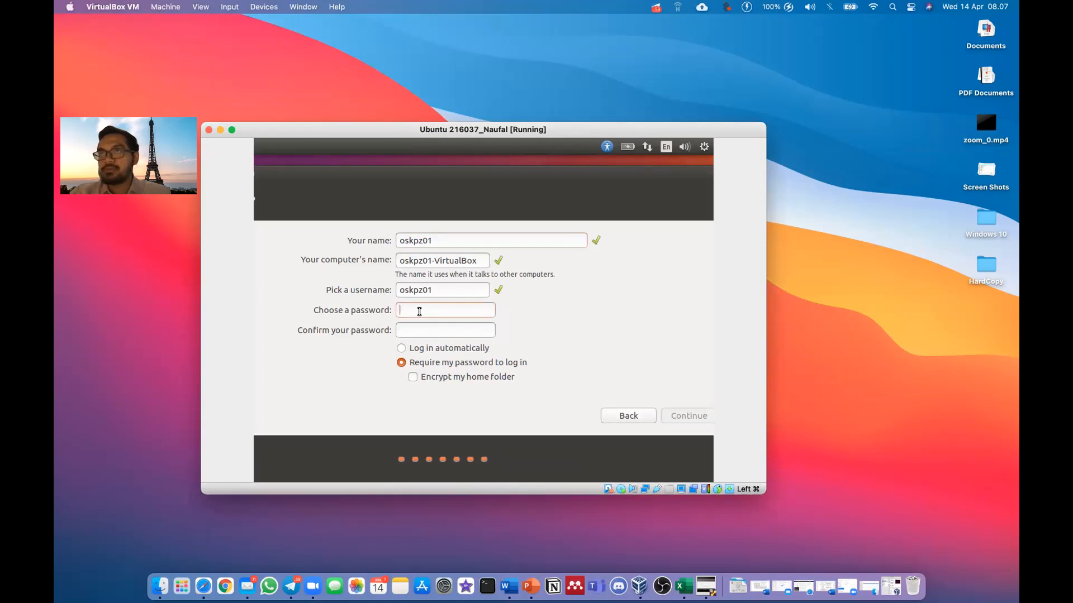
text(123456)
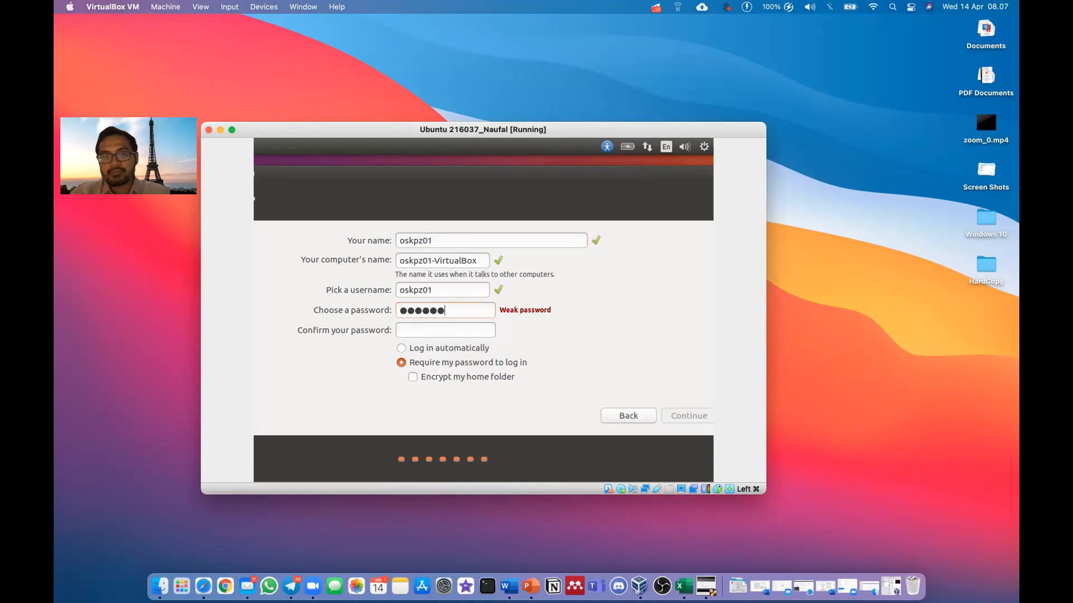
text(123456)
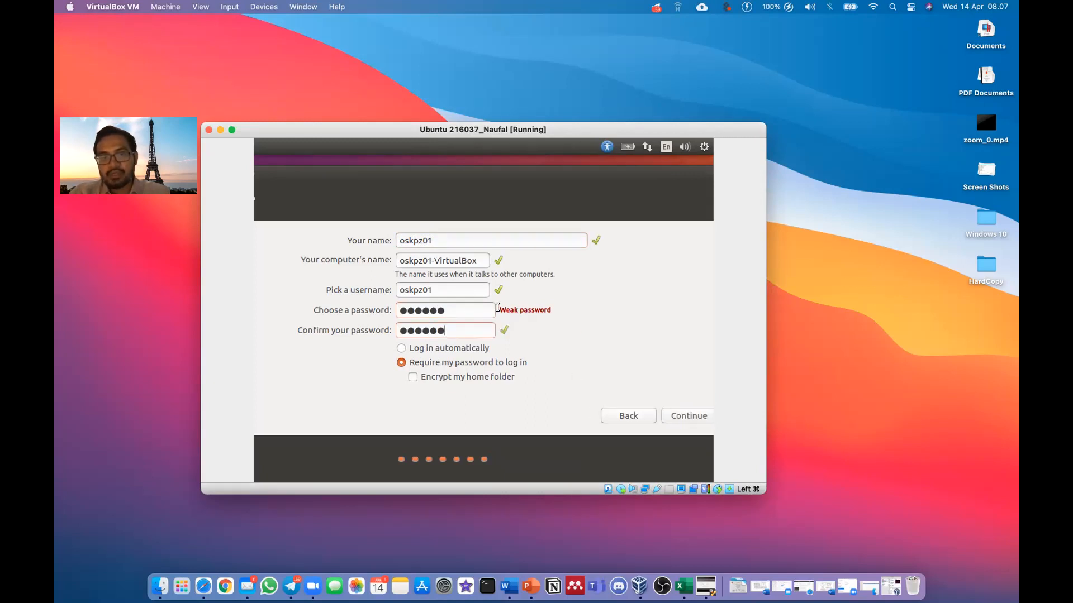
click(684, 416)
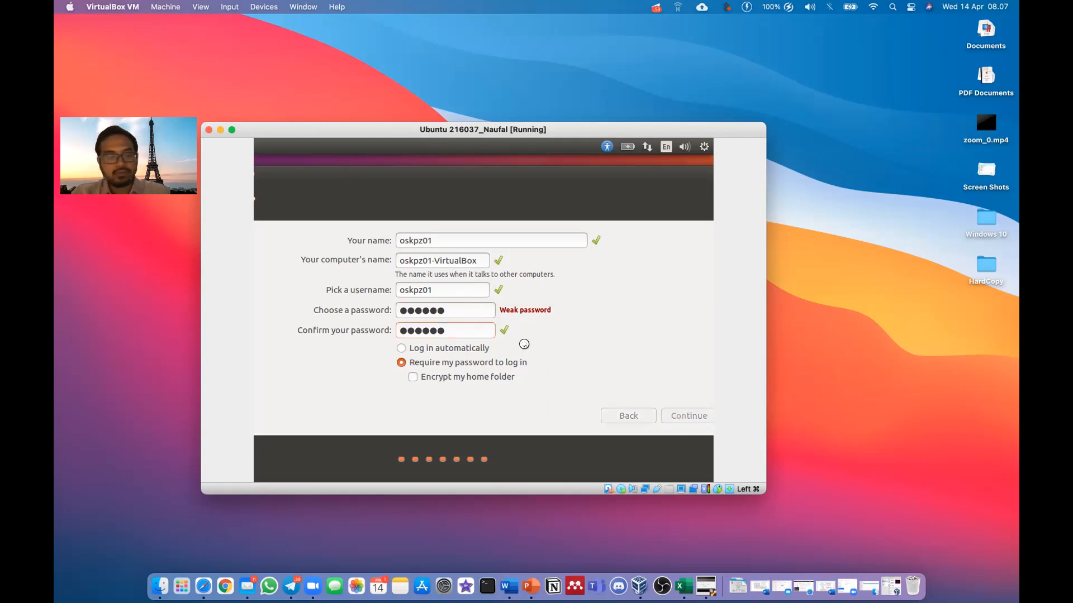